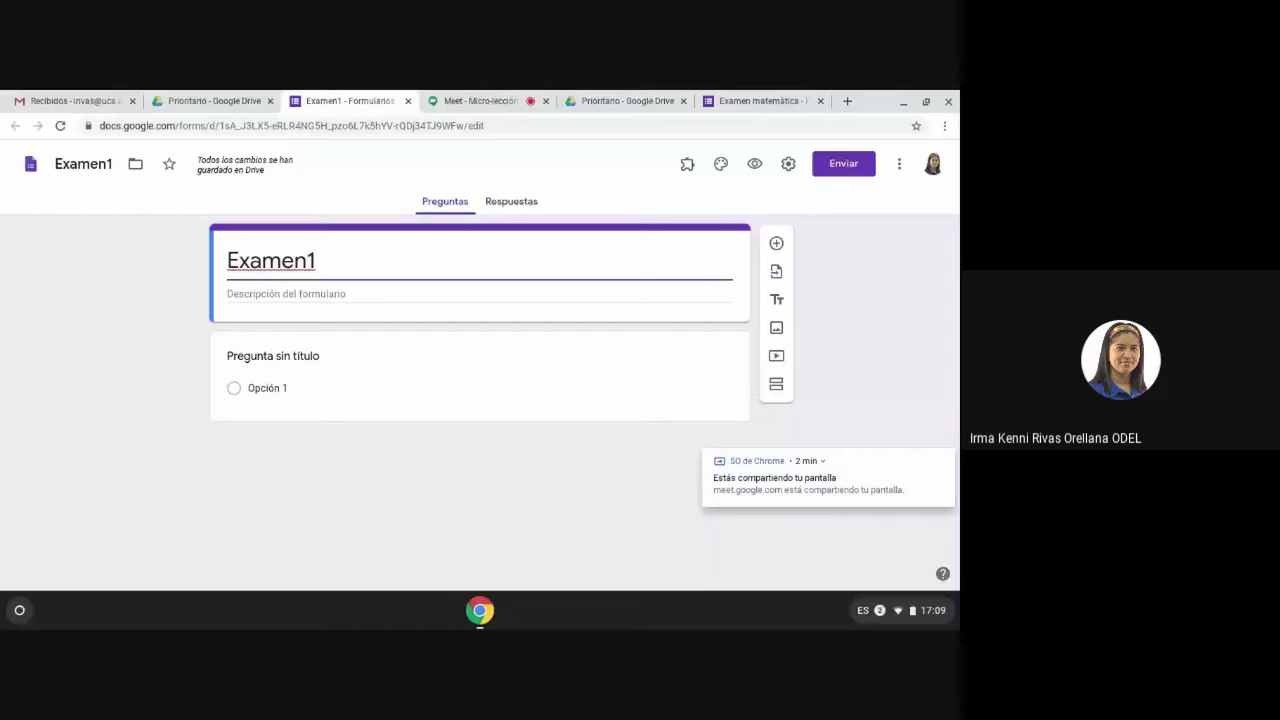
Make the first question a required Respuesta corta titled "Nombre Completo" and dismiss the screen-sharing notification
click(346, 298)
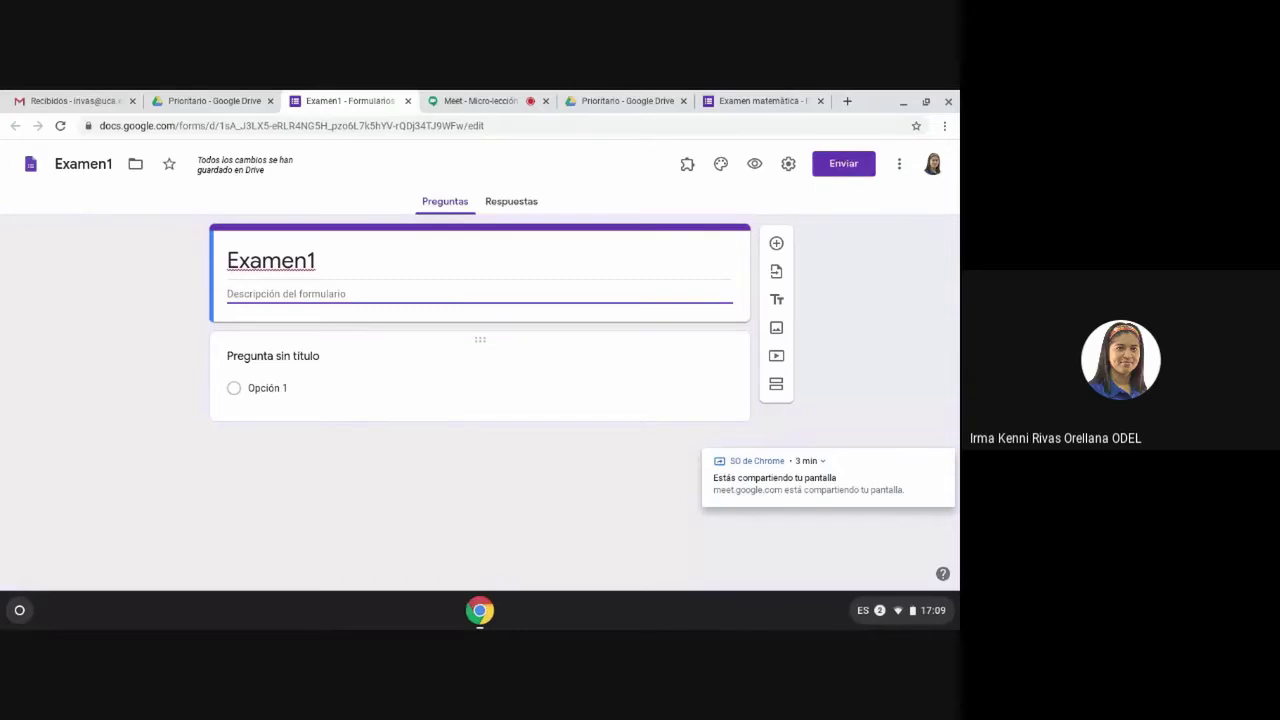
click(399, 393)
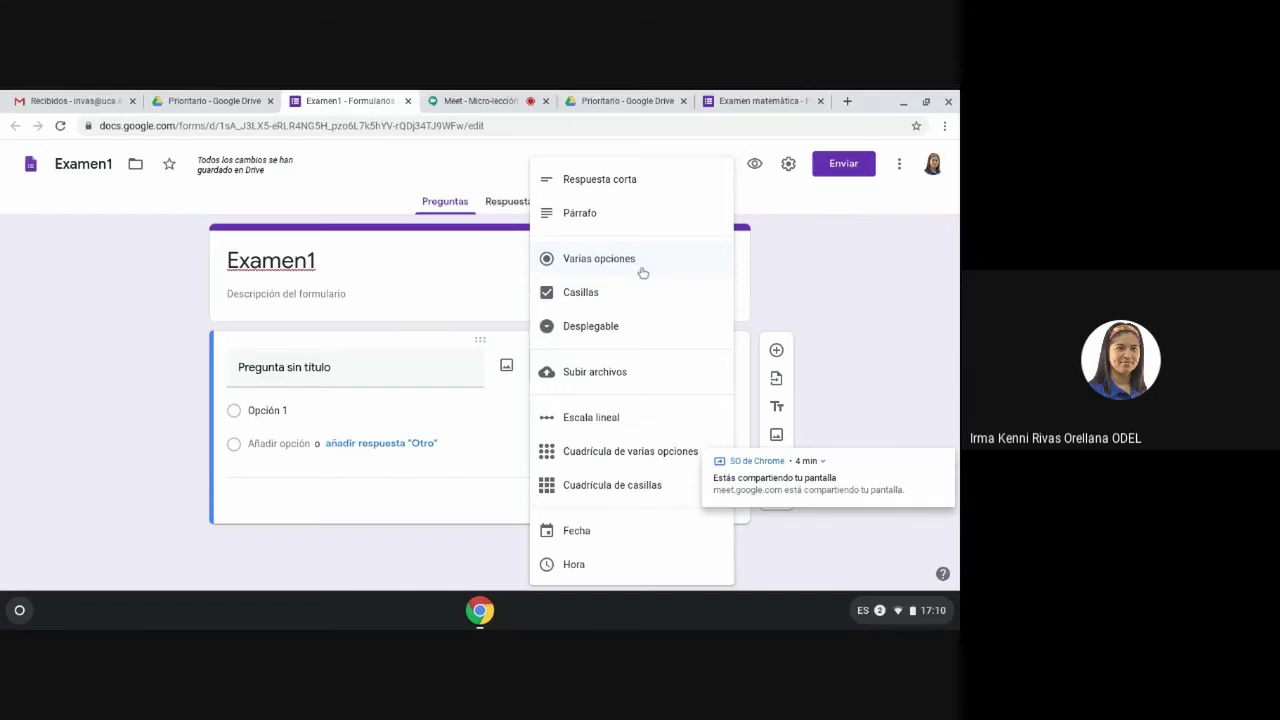
click(629, 186)
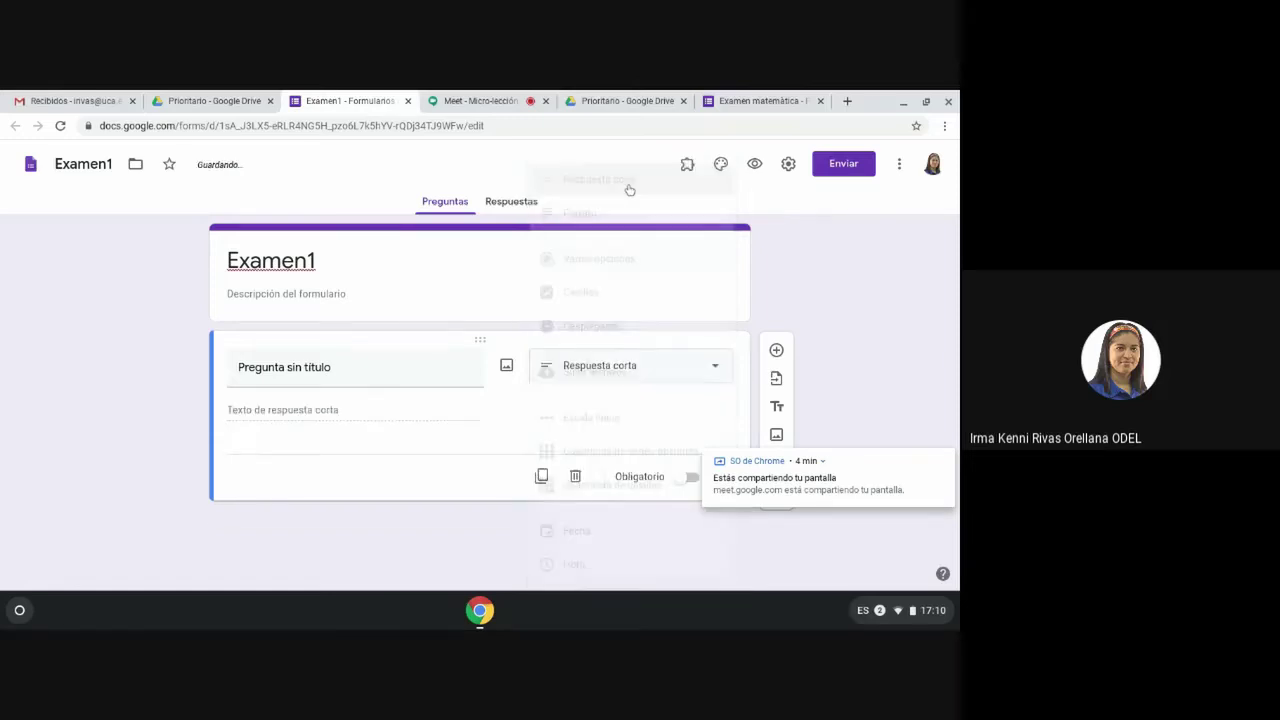
click(410, 373)
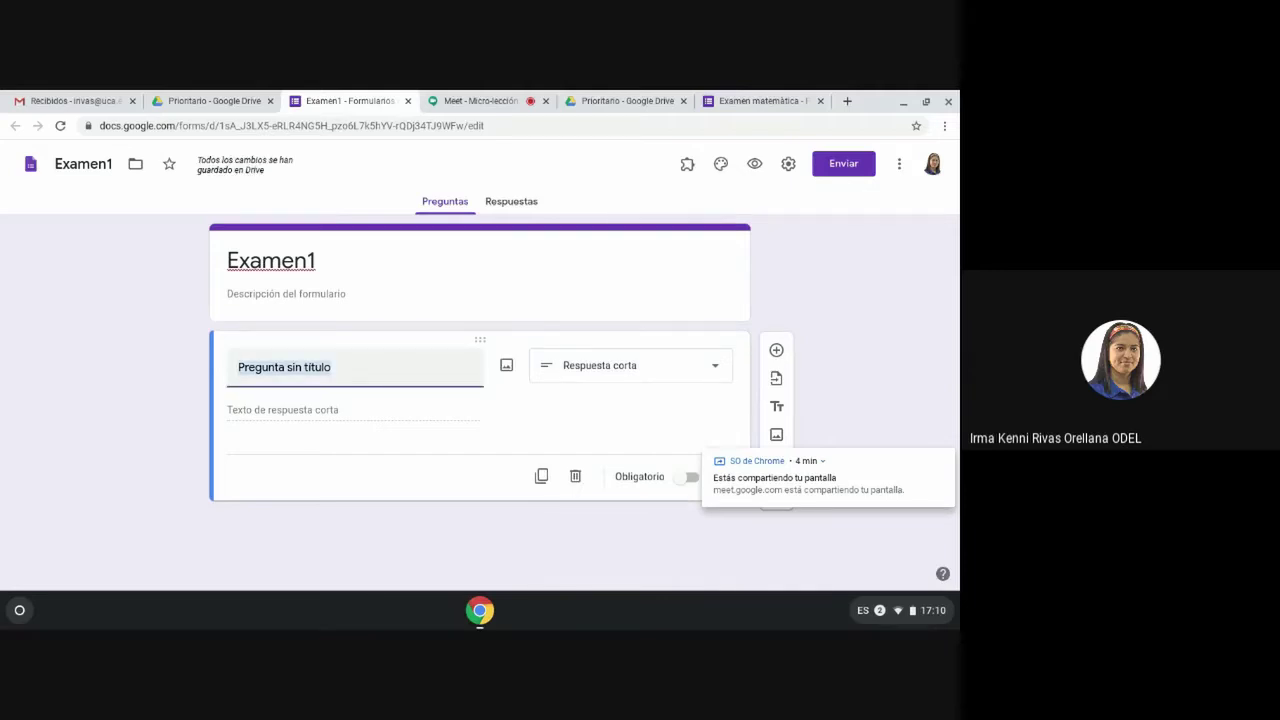
text(N)
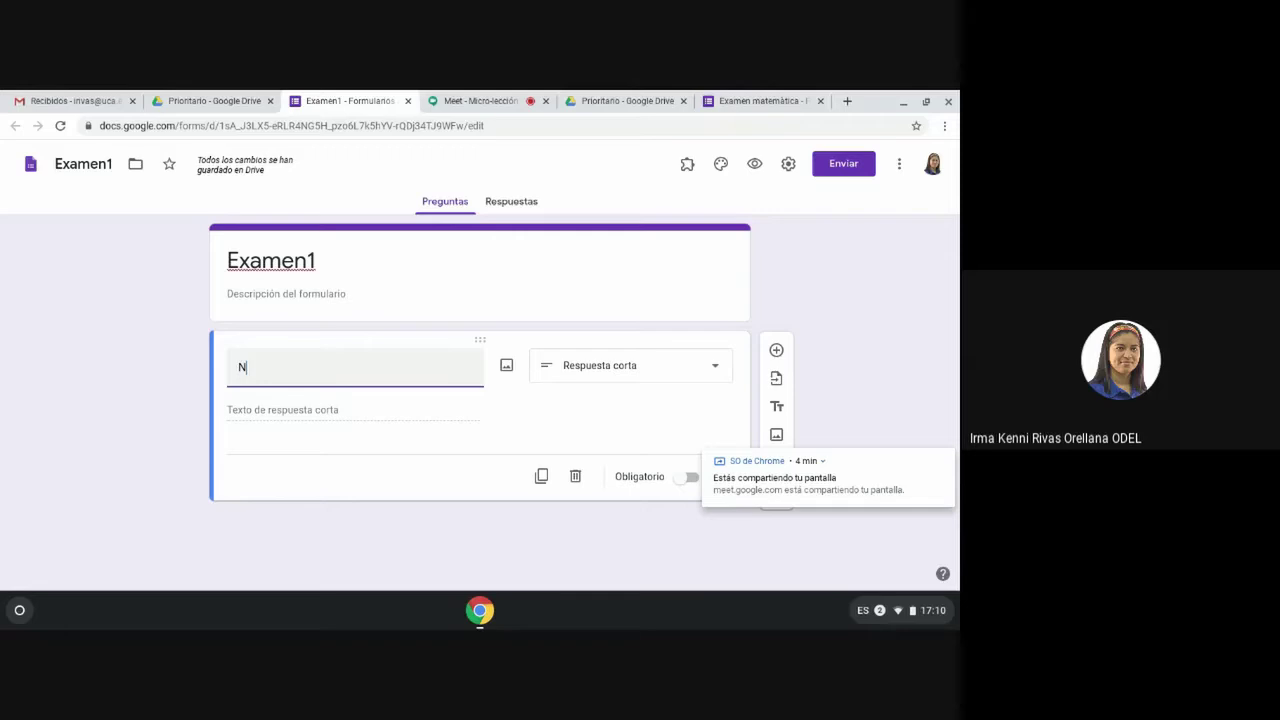
text(ombre Completo)
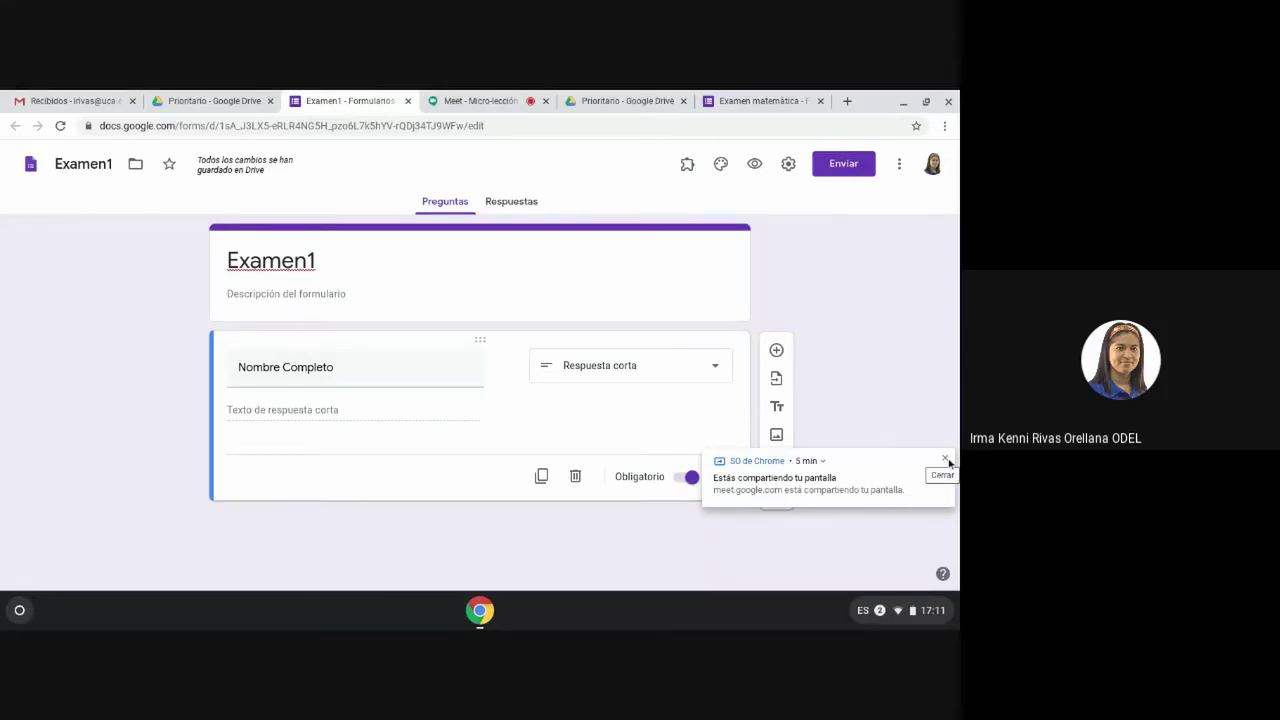
click(946, 462)
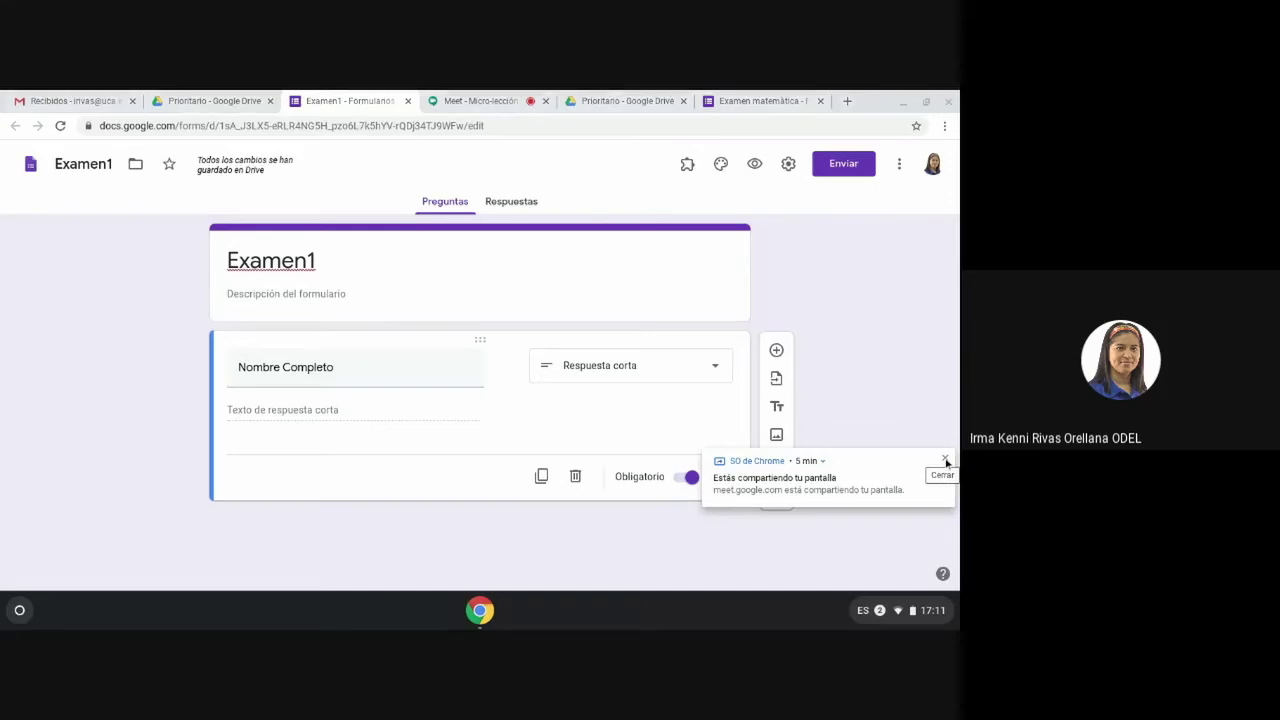
click(946, 462)
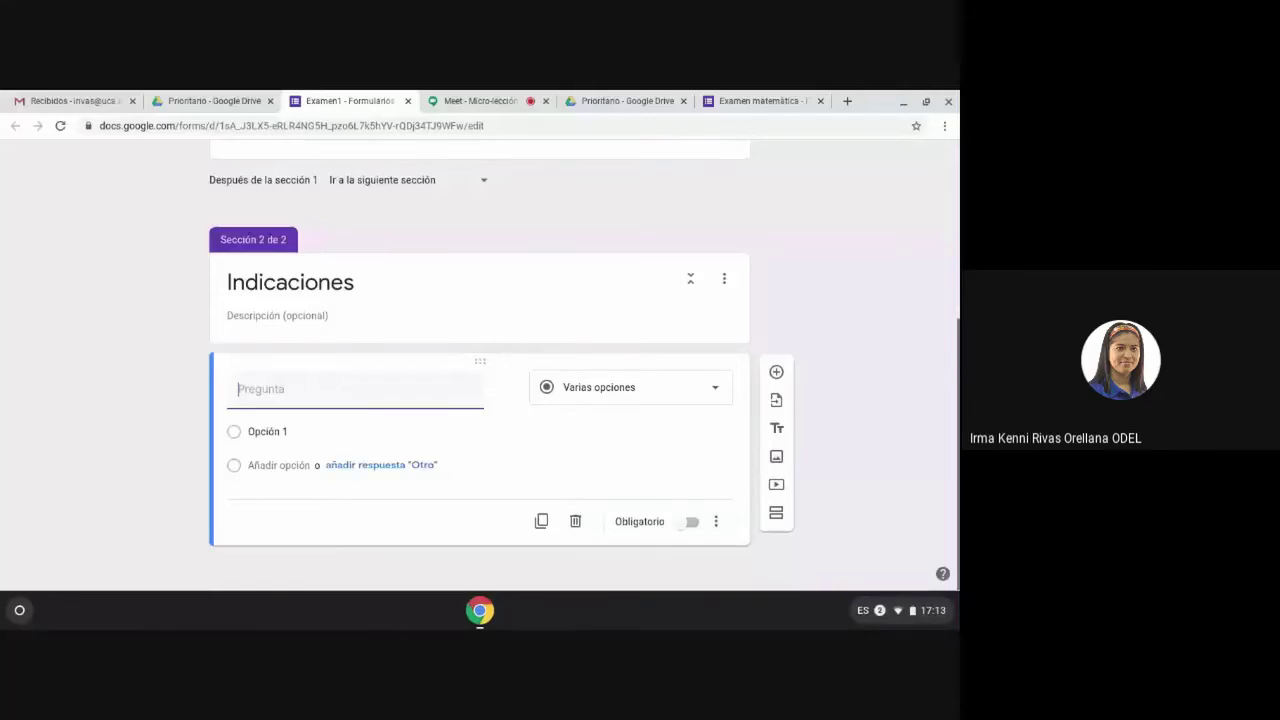
Make the Indicaciones section's question a required Fecha item reading "Escriba la fecha en que se firmaron los acuerdos de paz en El Salvador"
click(714, 390)
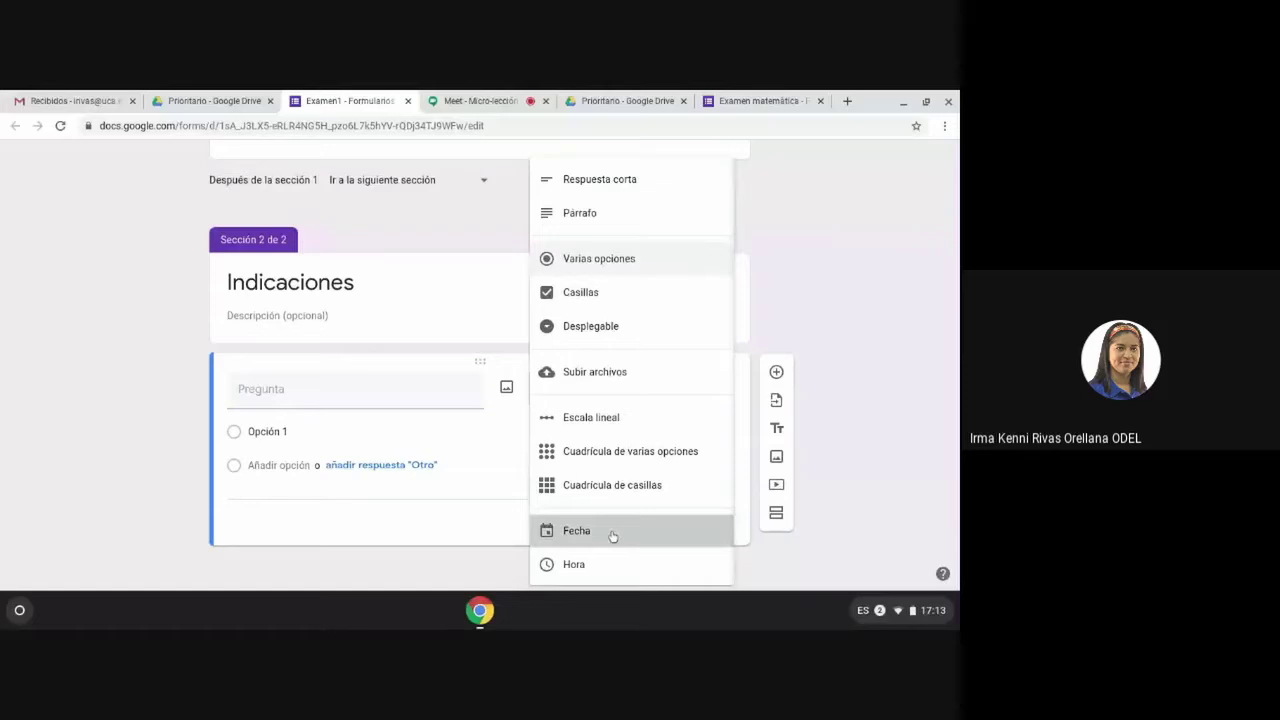
click(612, 531)
click(355, 419)
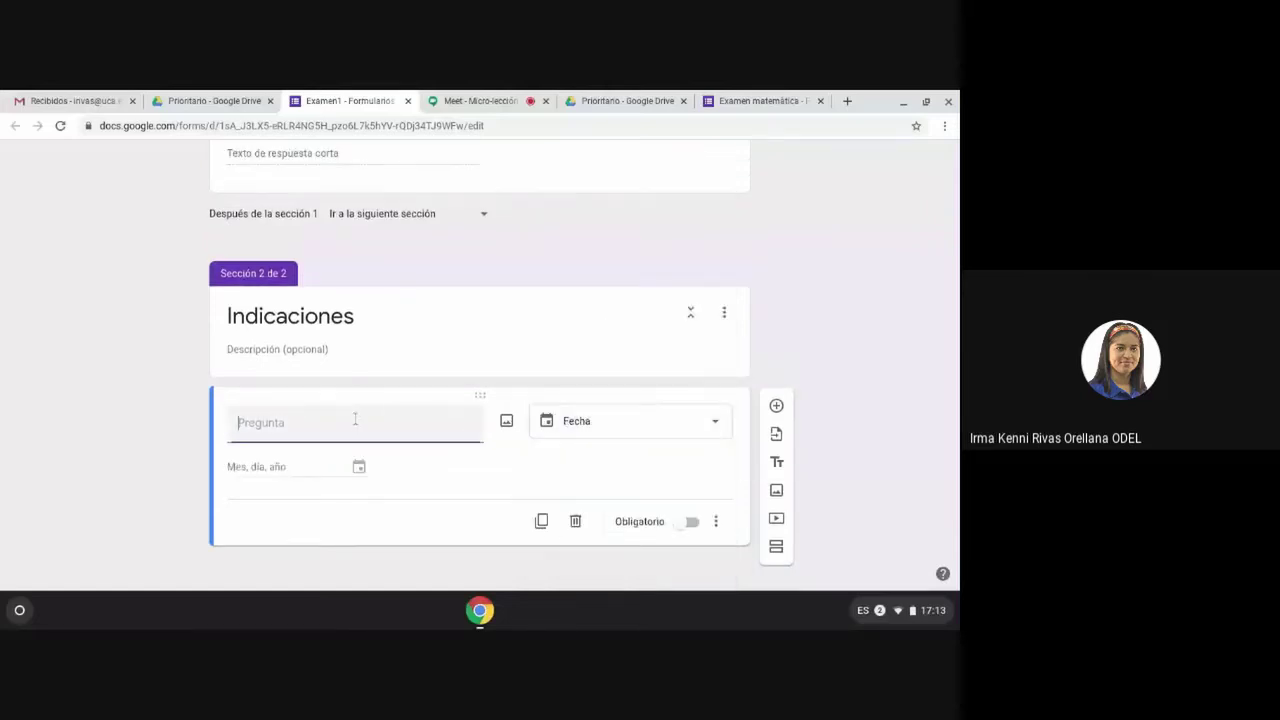
text(Escri)
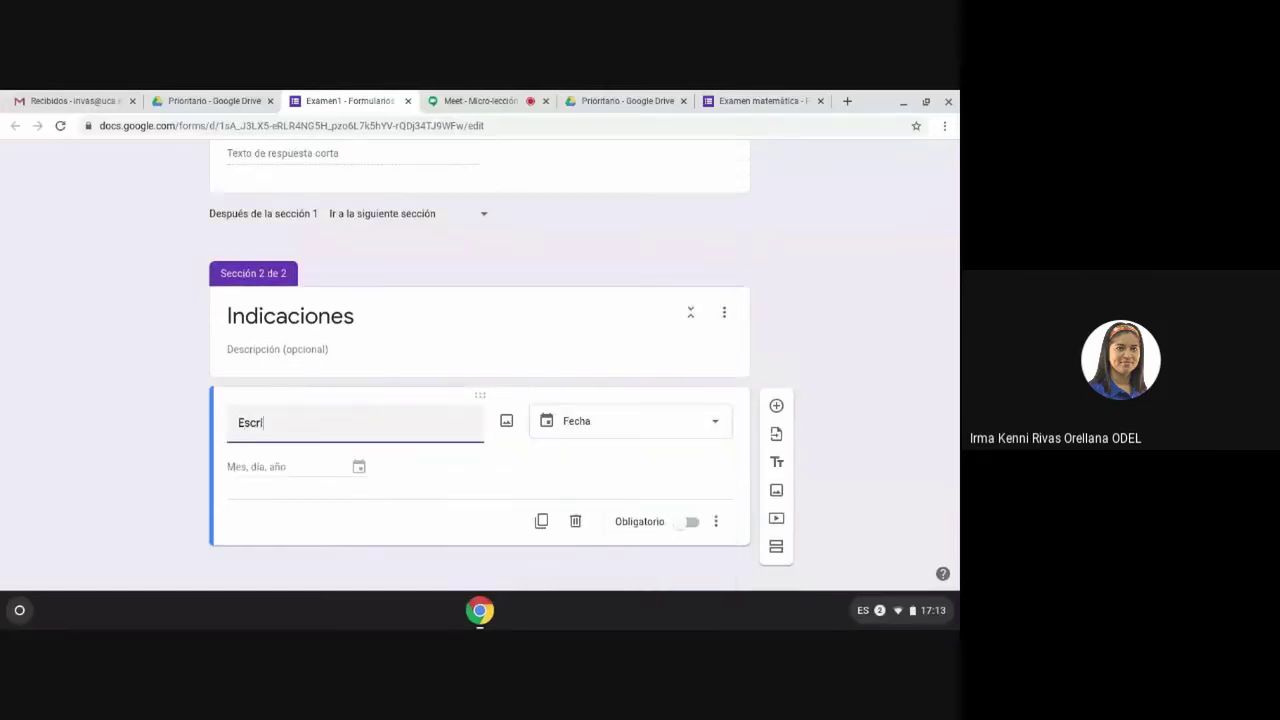
text(ba la fecha en que)
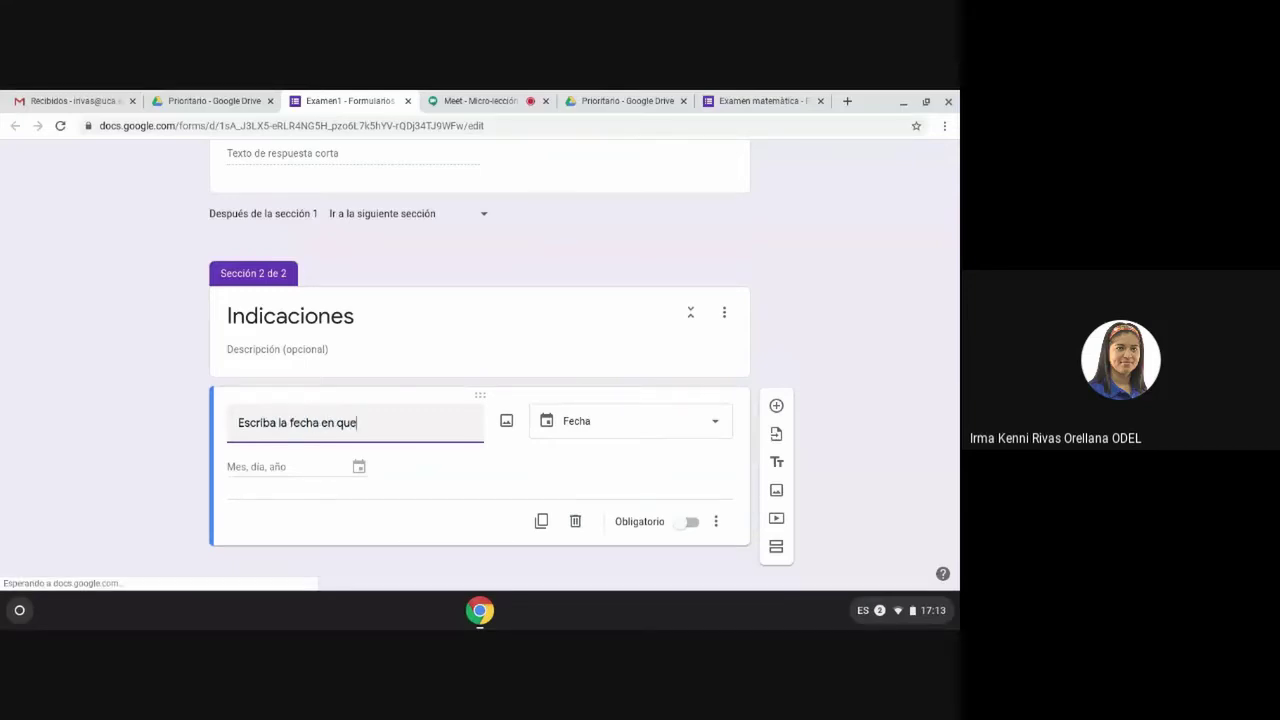
text( se firmaron la)
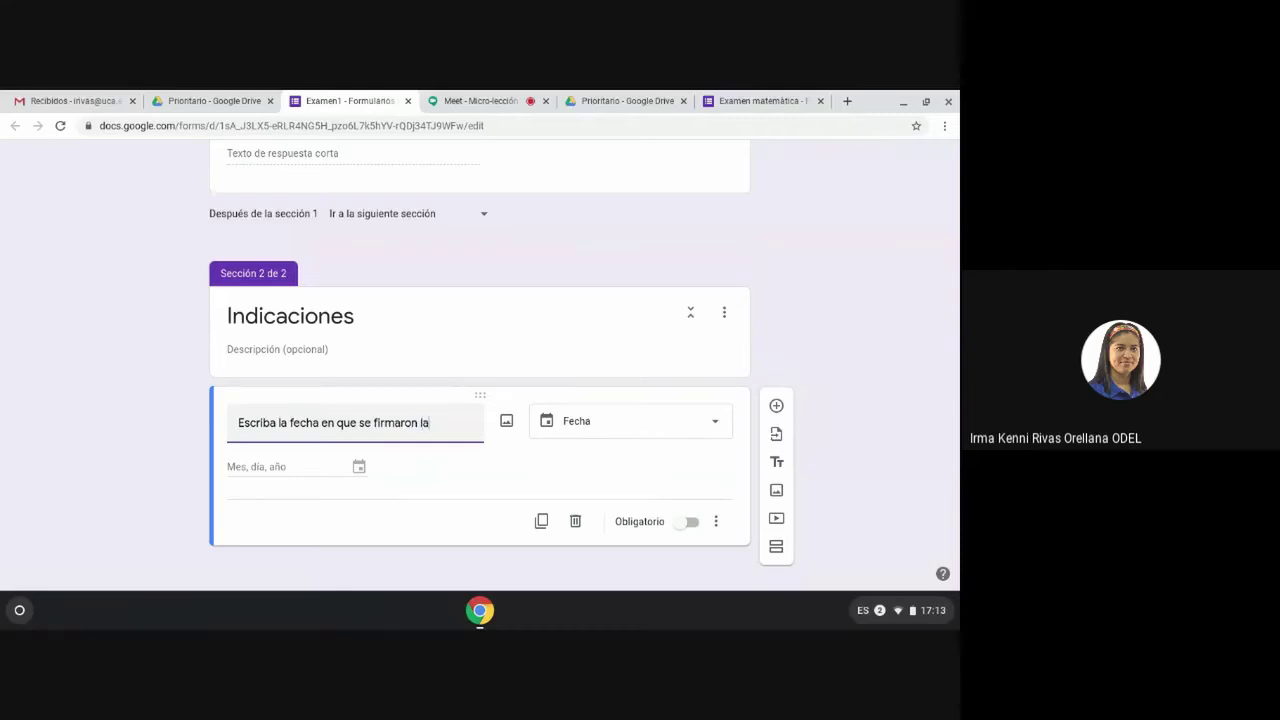
key(BackSpace)
text(os acuerdos de pa)
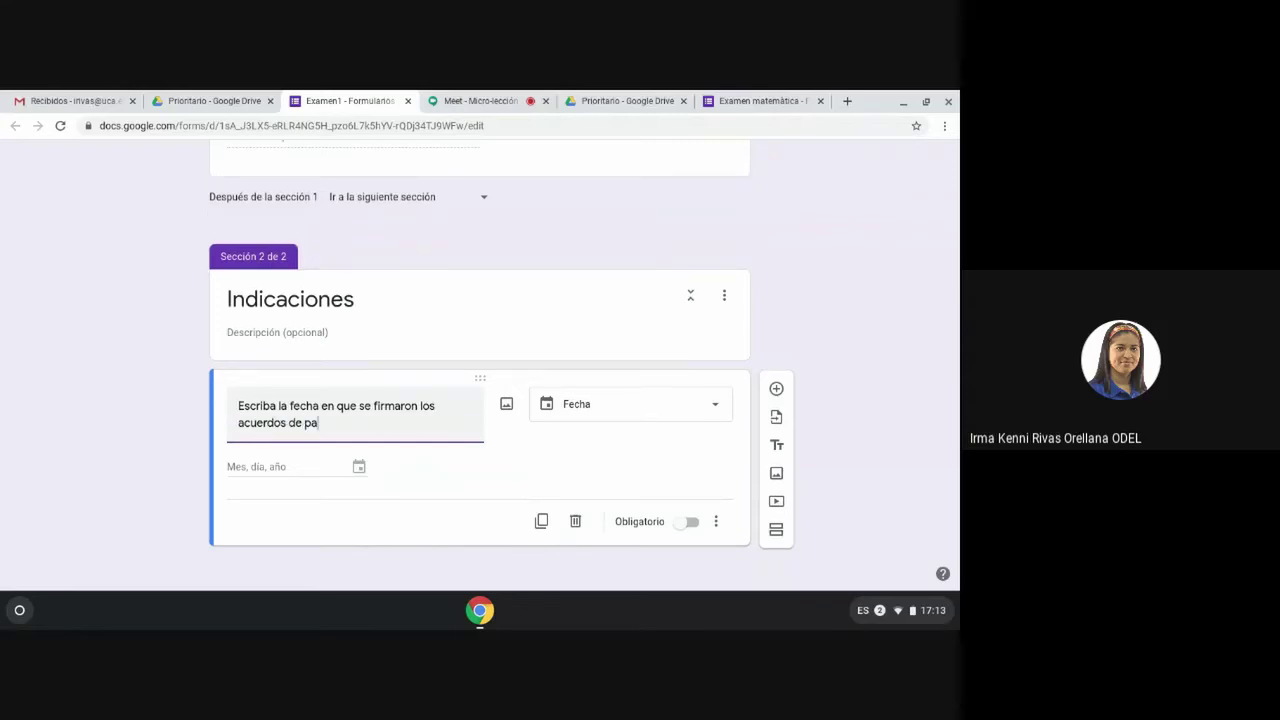
text(z en El Salvador)
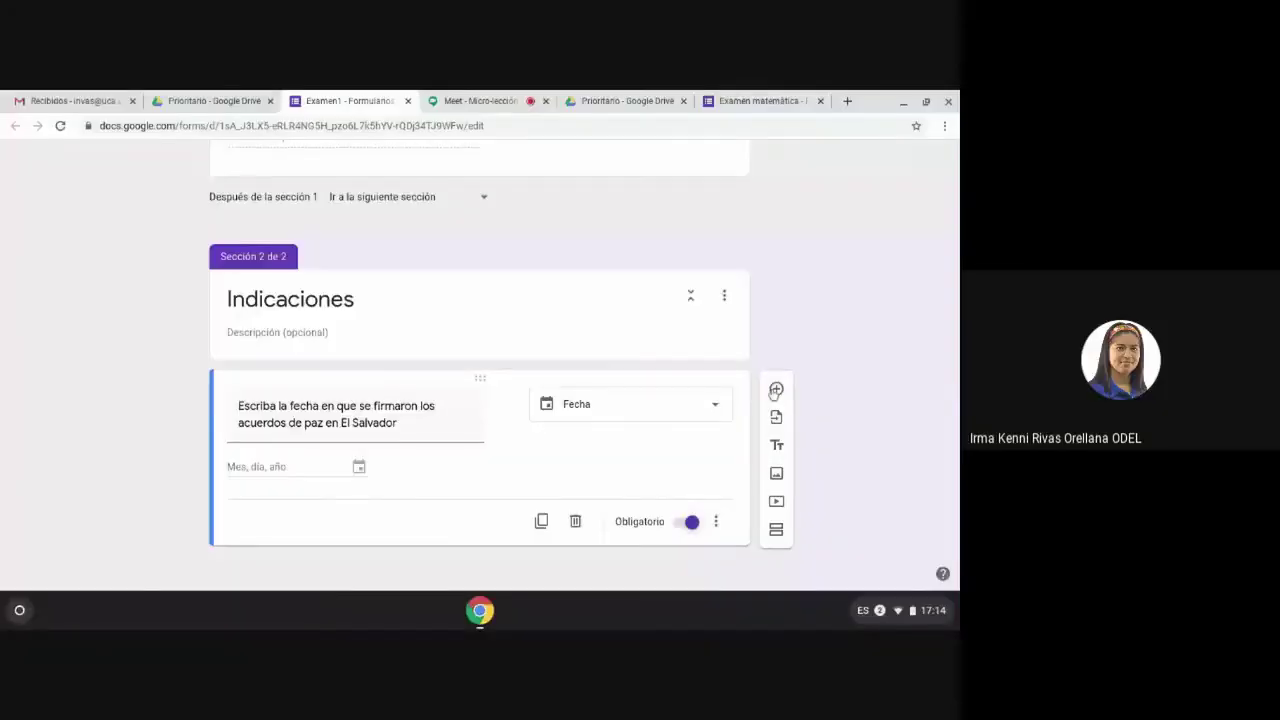
Add a Varias opciones question below the date question, titled "Racionalice la siguiente ecuación"
click(776, 390)
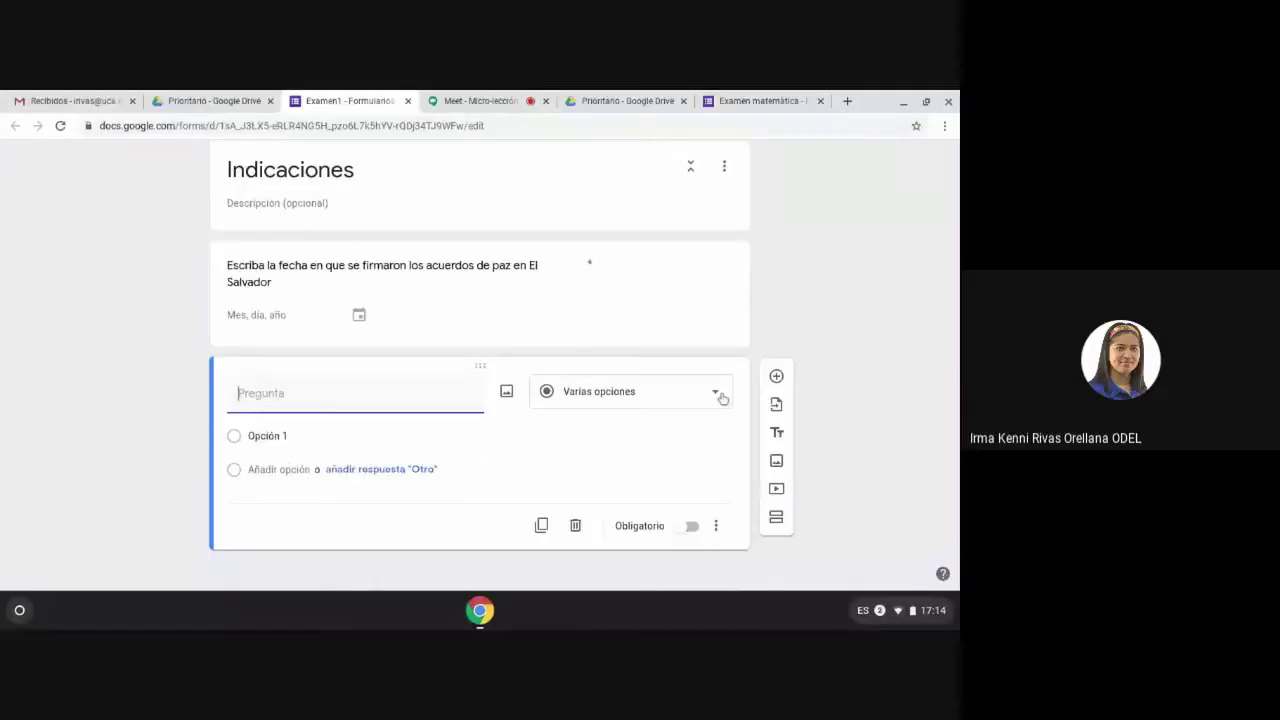
click(716, 393)
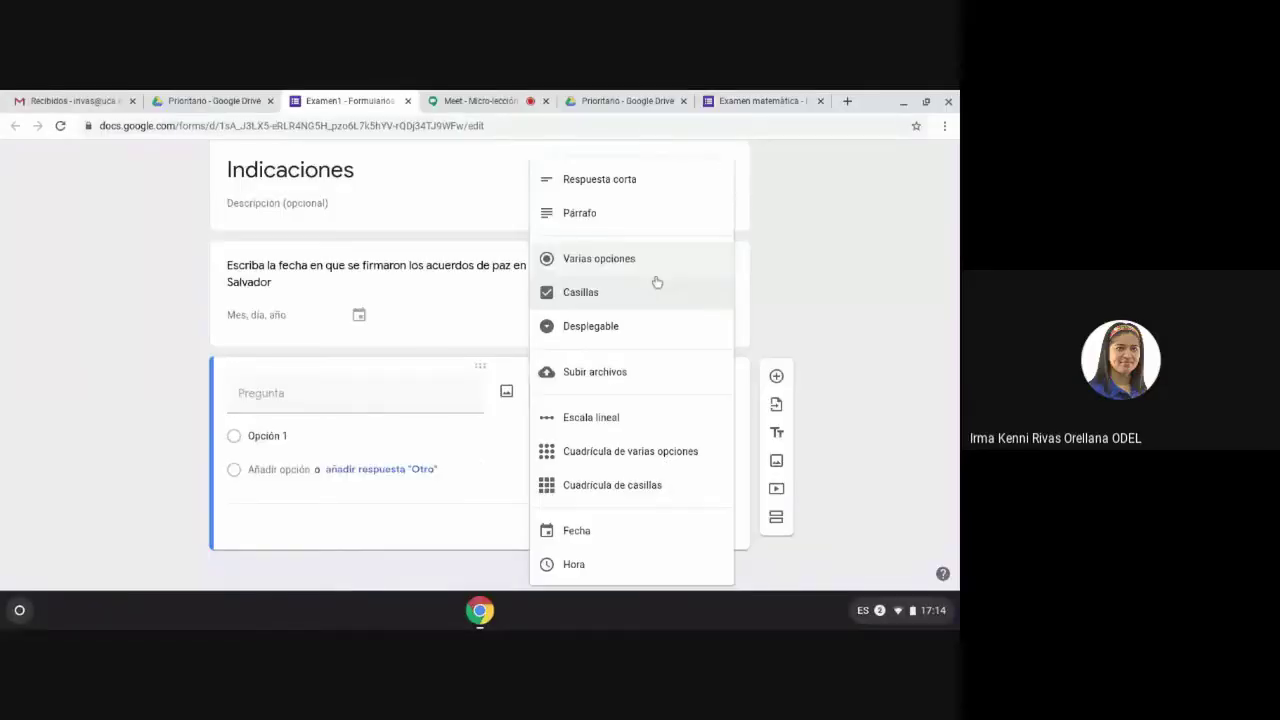
click(640, 260)
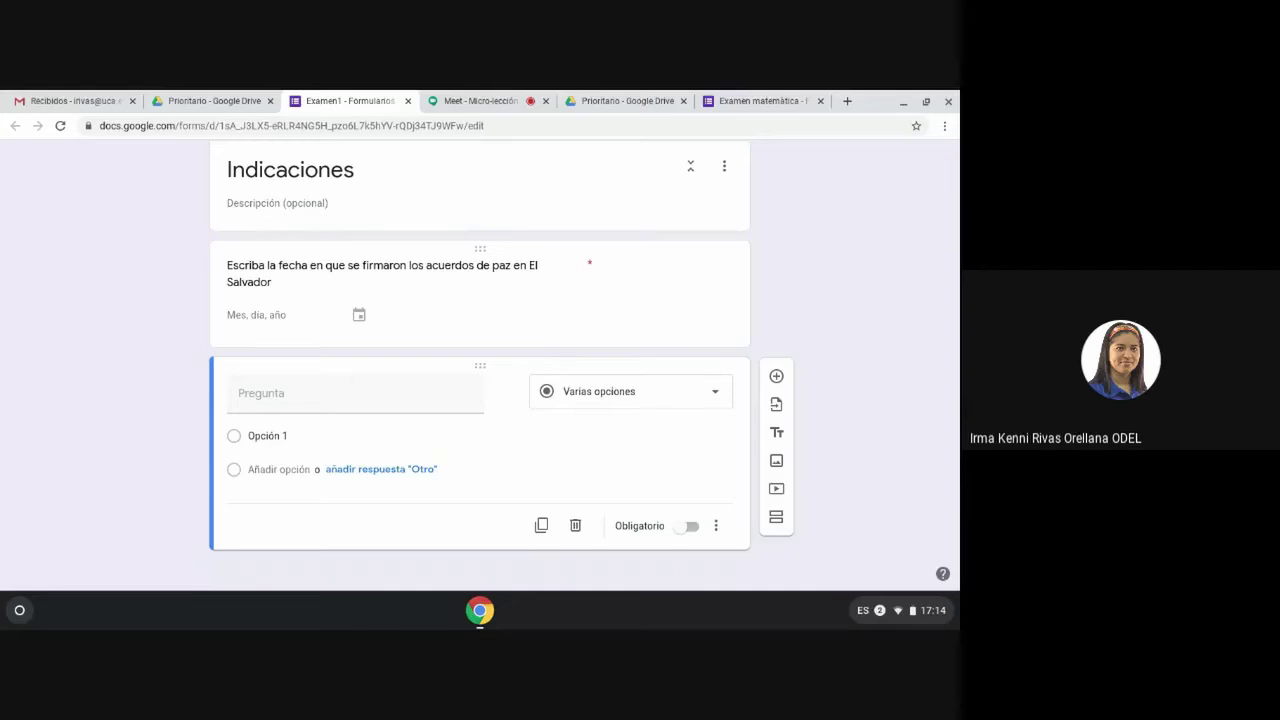
click(394, 386)
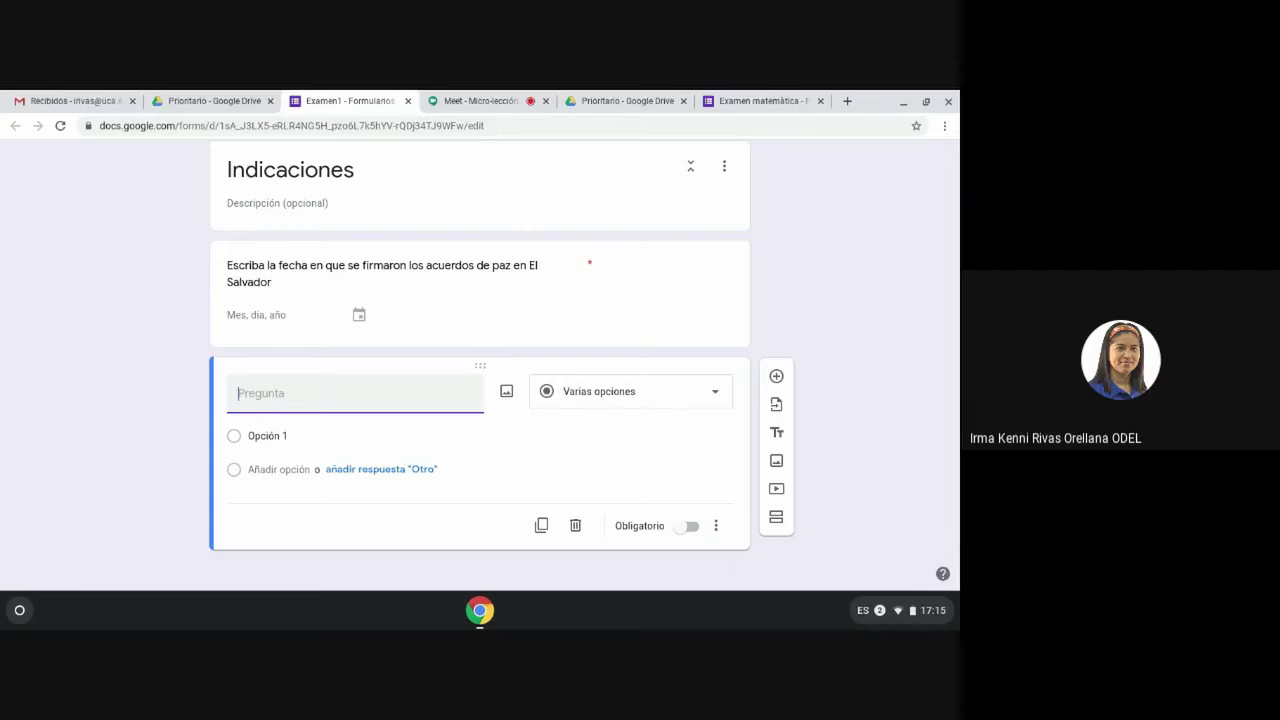
text(Racionalice la siguiente)
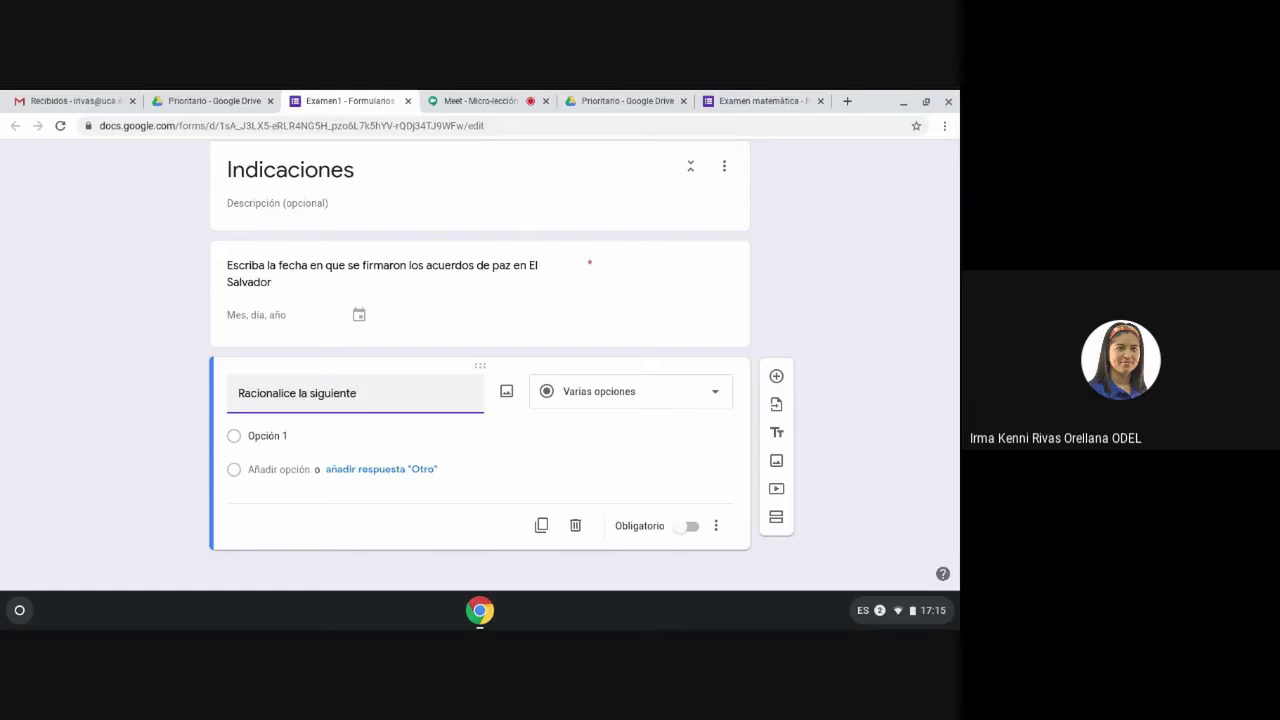
text( ecuacion)
click(401, 393)
key(BackSpace)
text(ón)
Insert the image Screenshot 2020-04-02 at 10.20.33.png from the Nueva carpeta folder in Descargas into the equation question
click(507, 393)
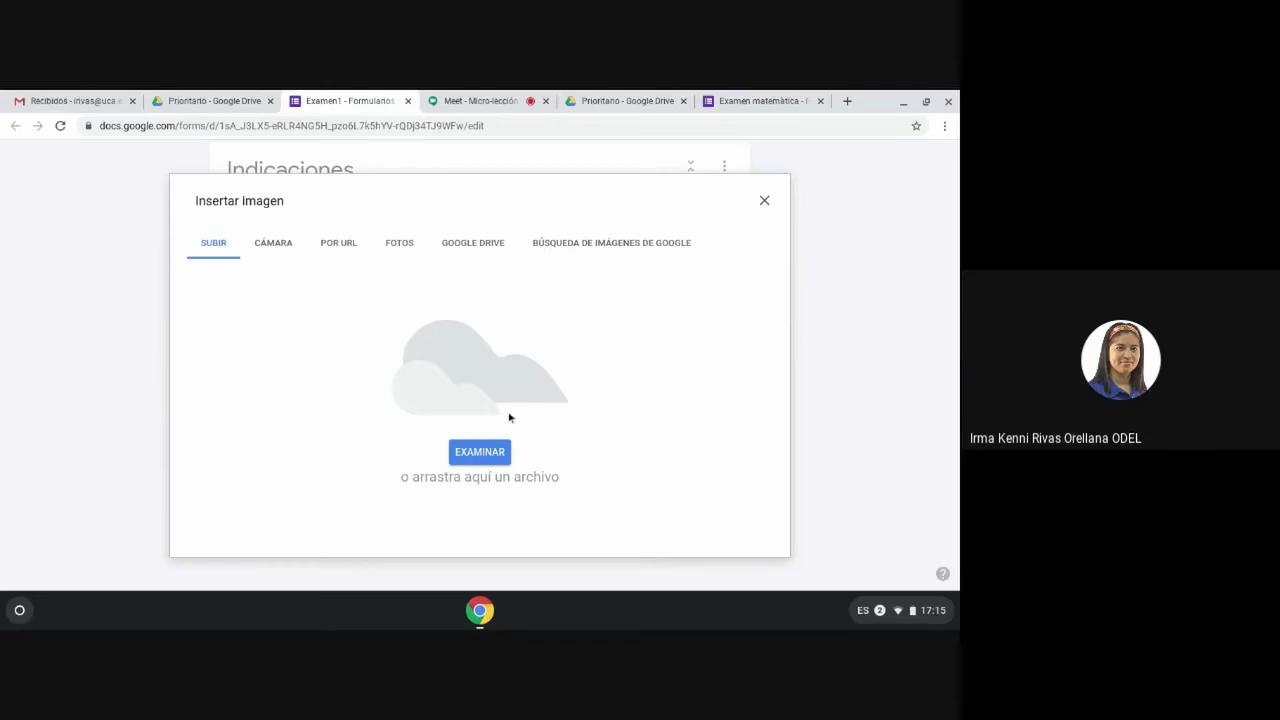
click(461, 452)
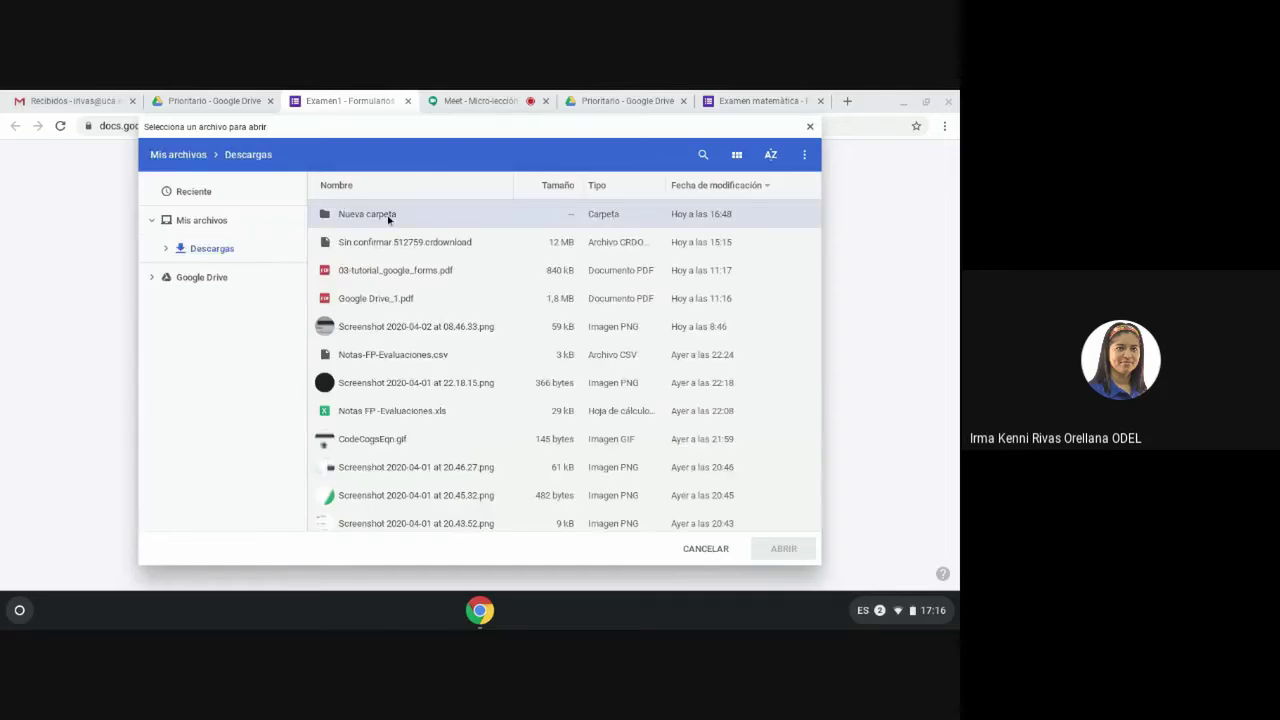
double_click(389, 216)
click(437, 326)
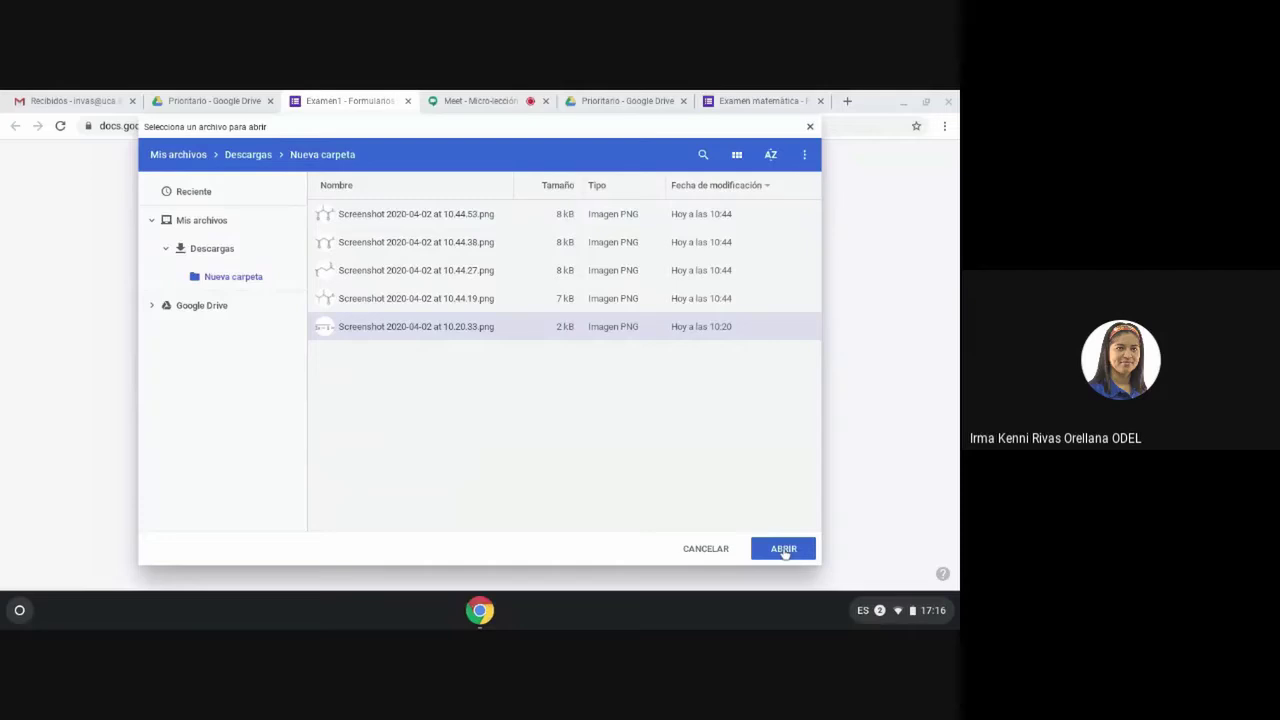
click(783, 549)
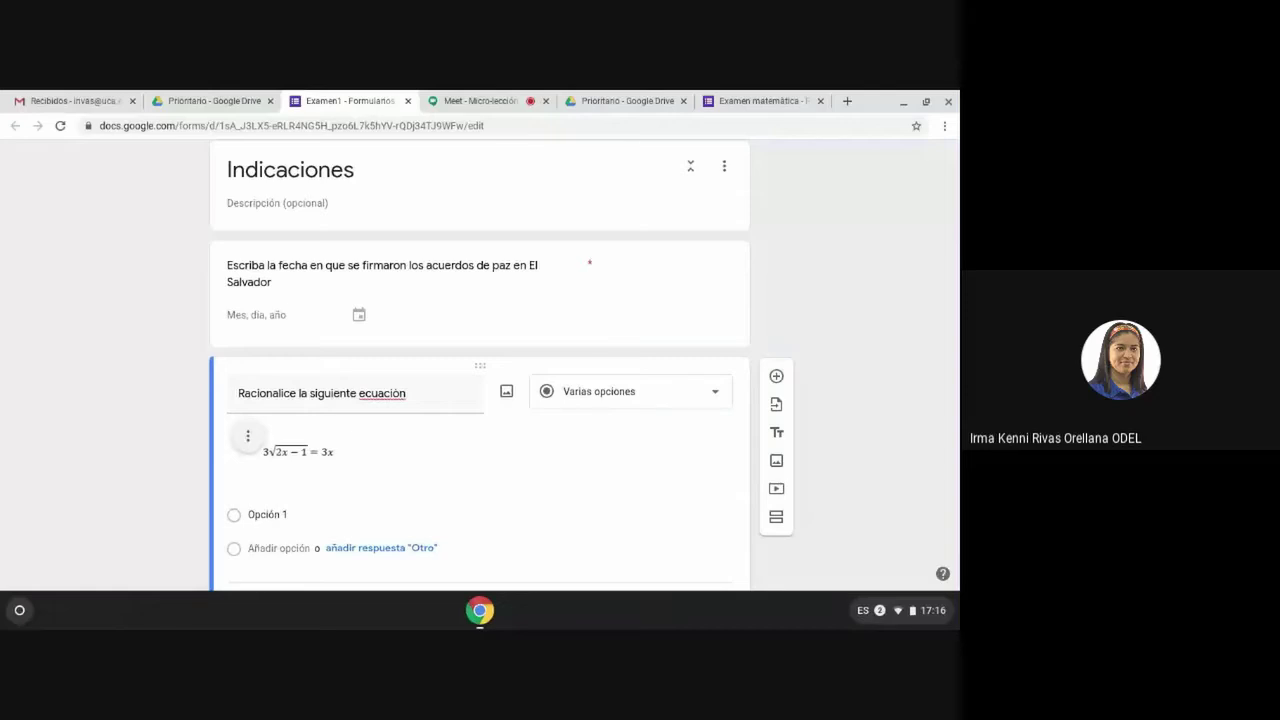
Enter the answer options "X=1" and "X=-1" for the equation question and make it required
scroll(347, 367, down, 1)
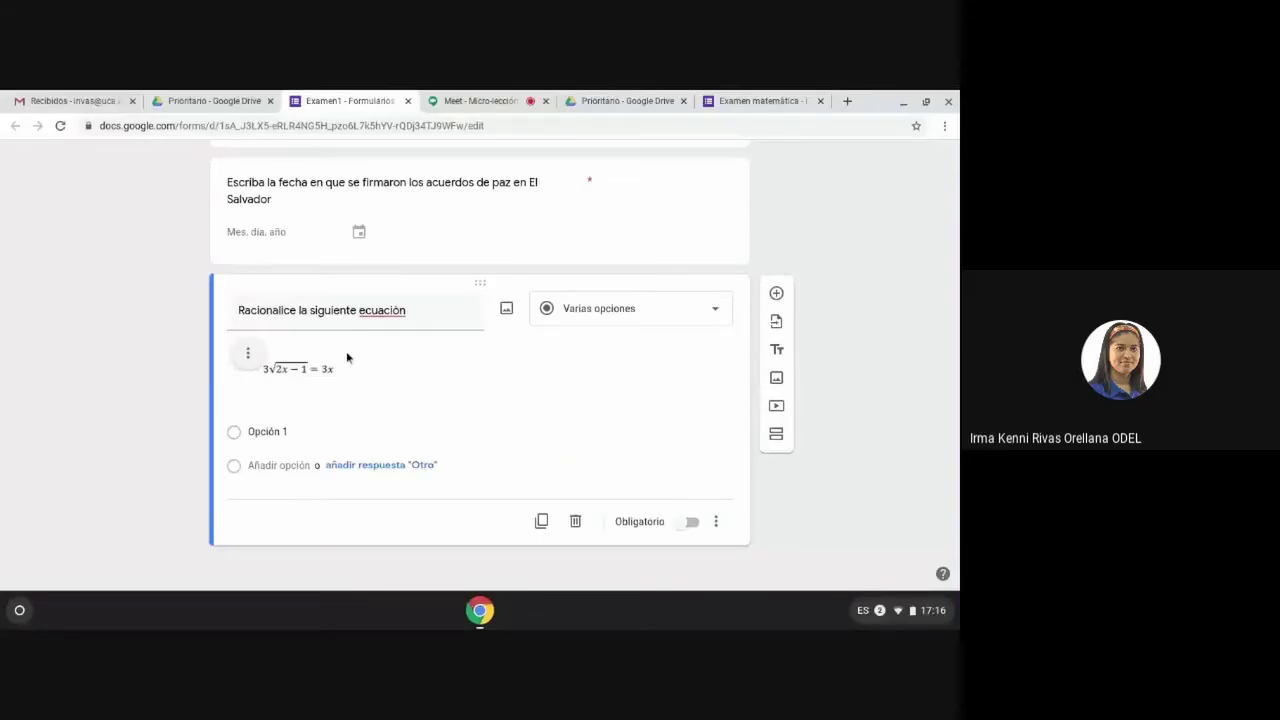
click(306, 432)
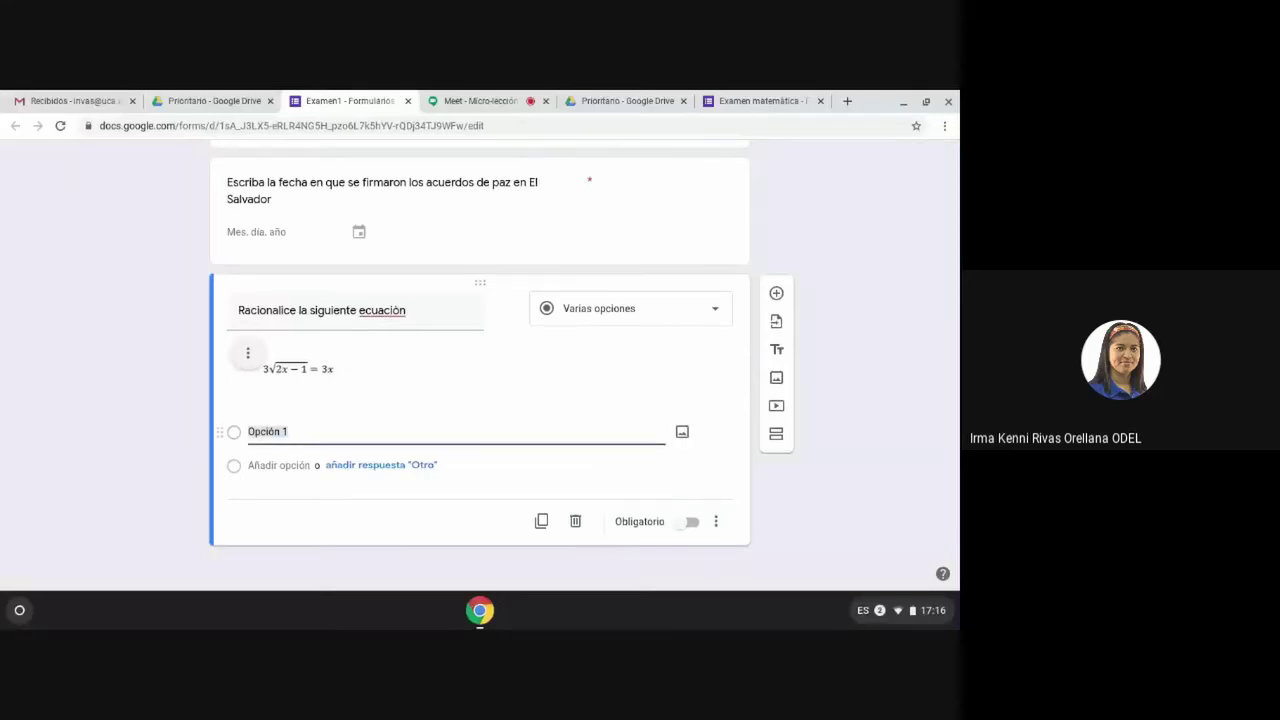
text(x)
key(BackSpace)
text(=1)
click(252, 462)
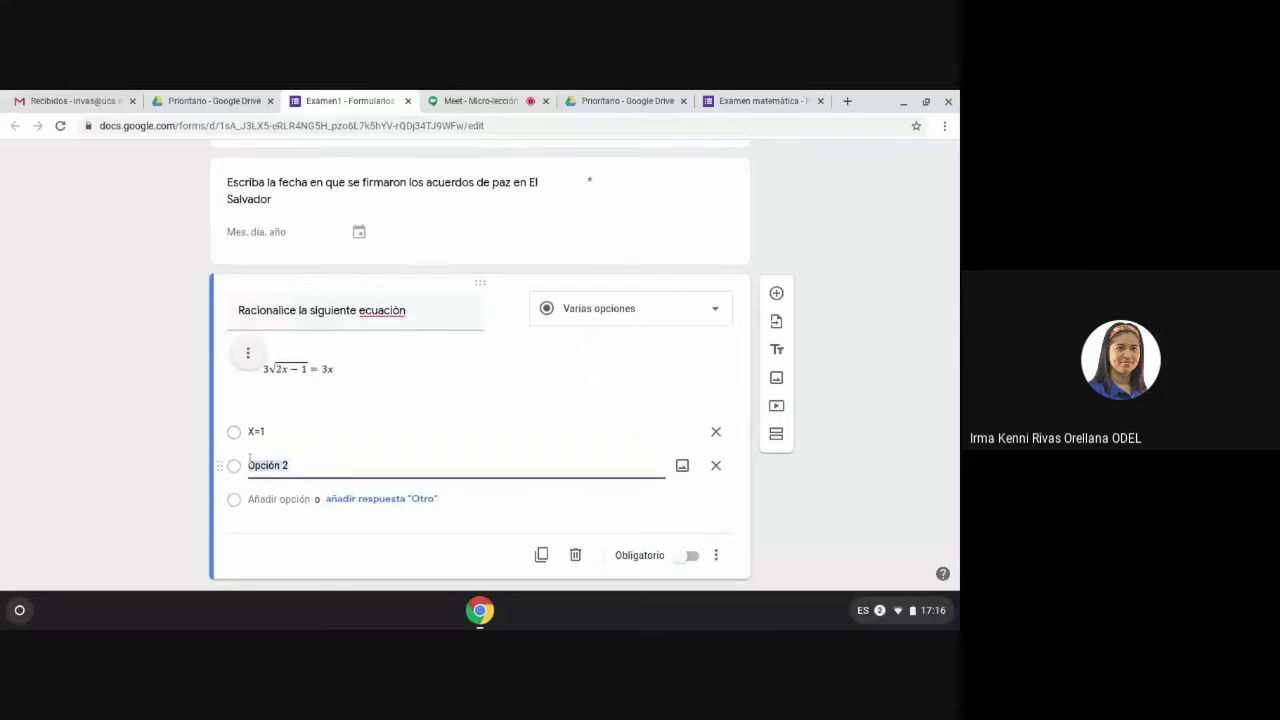
text(X)
text(=)
text('1)
key(BackSpace)
key(BackSpace)
text(-1)
click(691, 557)
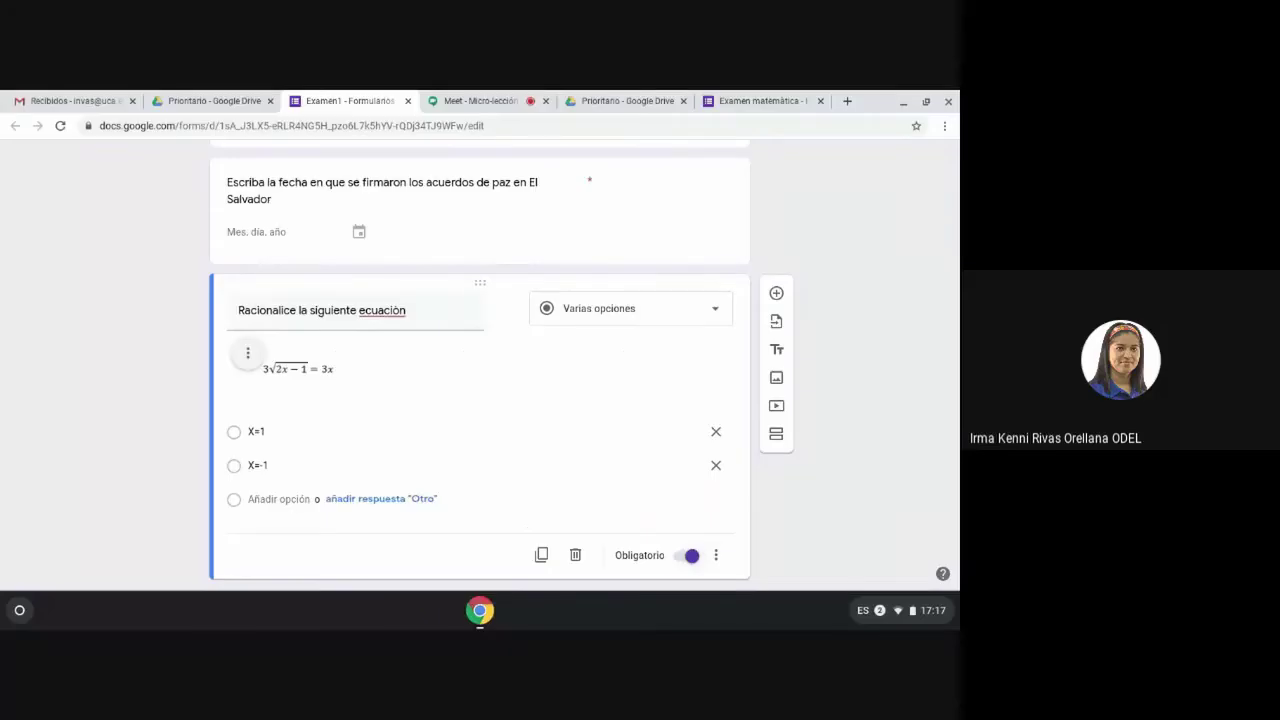
Enlarge the equation image slightly and change the equation question's type to Casillas
click(350, 383)
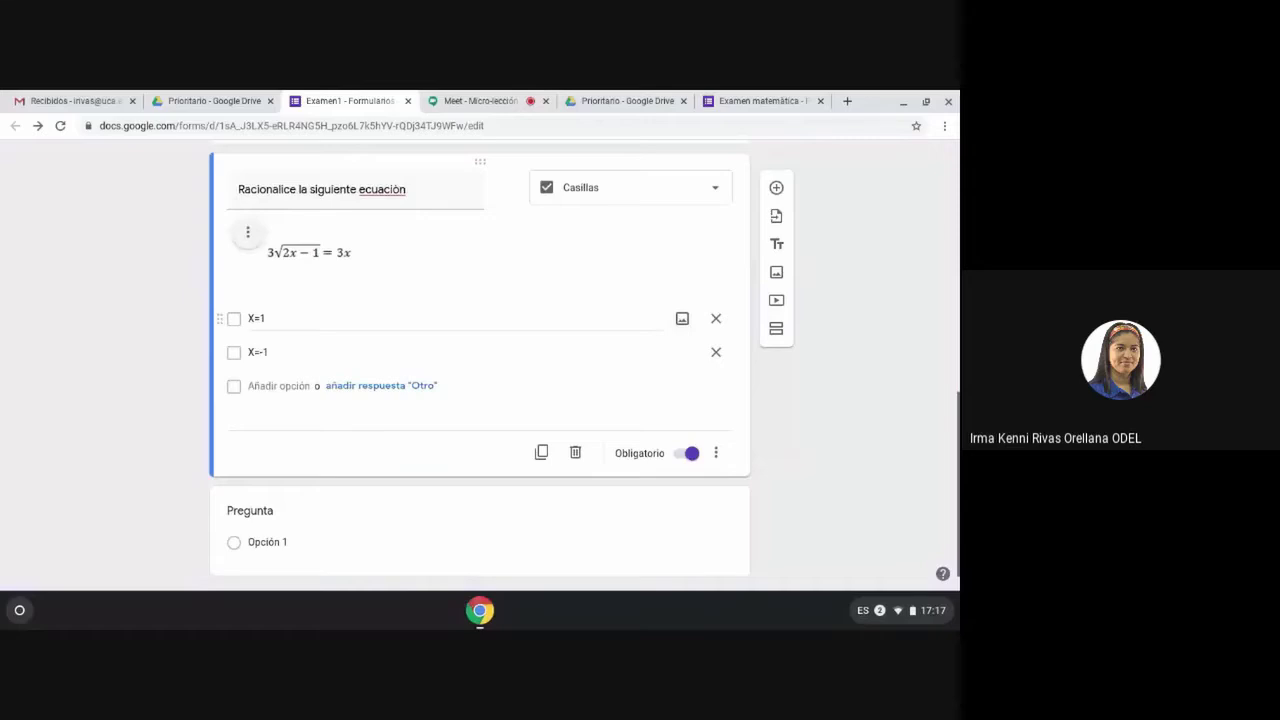
scroll(754, 285, down, 1)
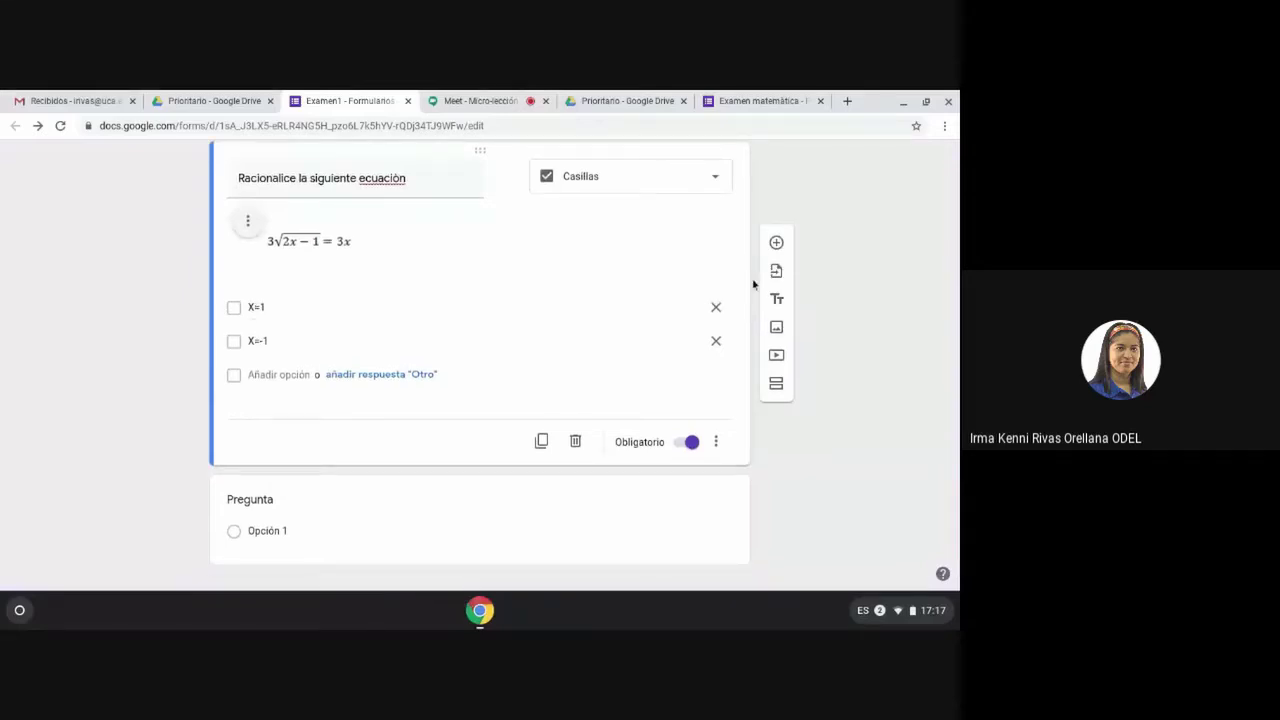
Title the empty Varias opciones question "Cual de los siguientes compuestos es el resultado de la condensacion de Caisen del propanoato de etilo?"
scroll(754, 285, down, 1)
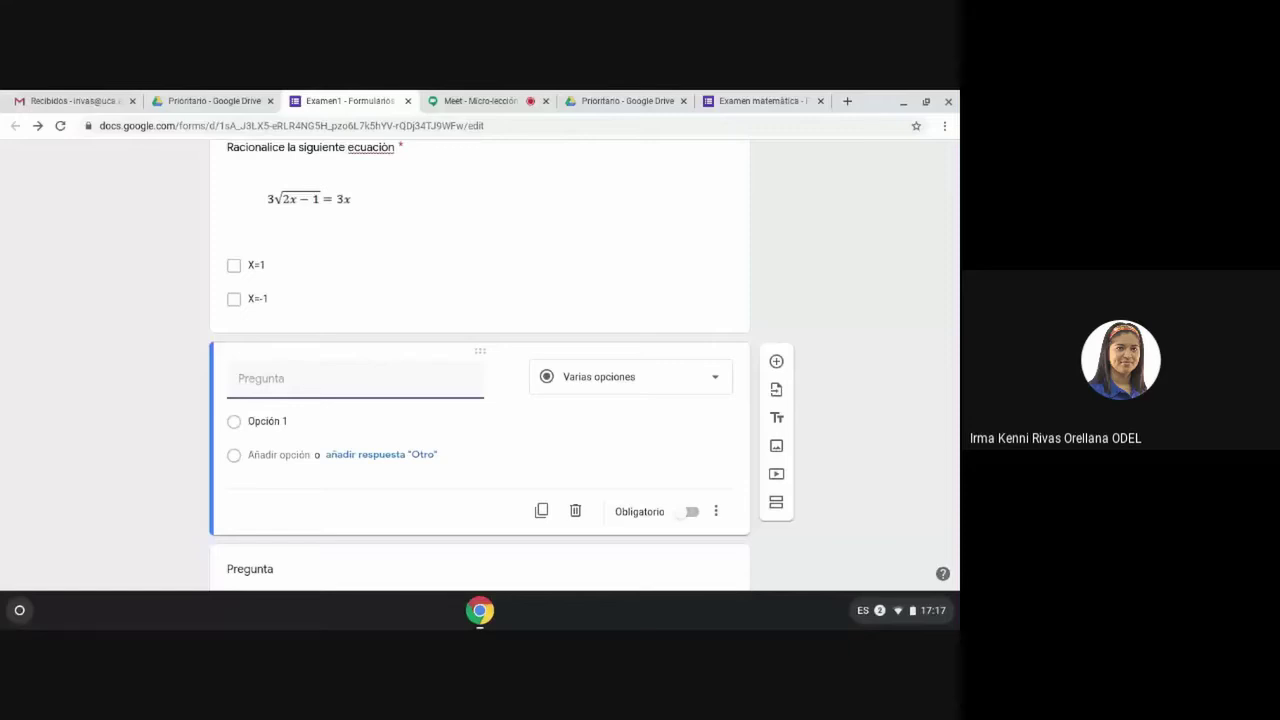
scroll(352, 305, down, 2)
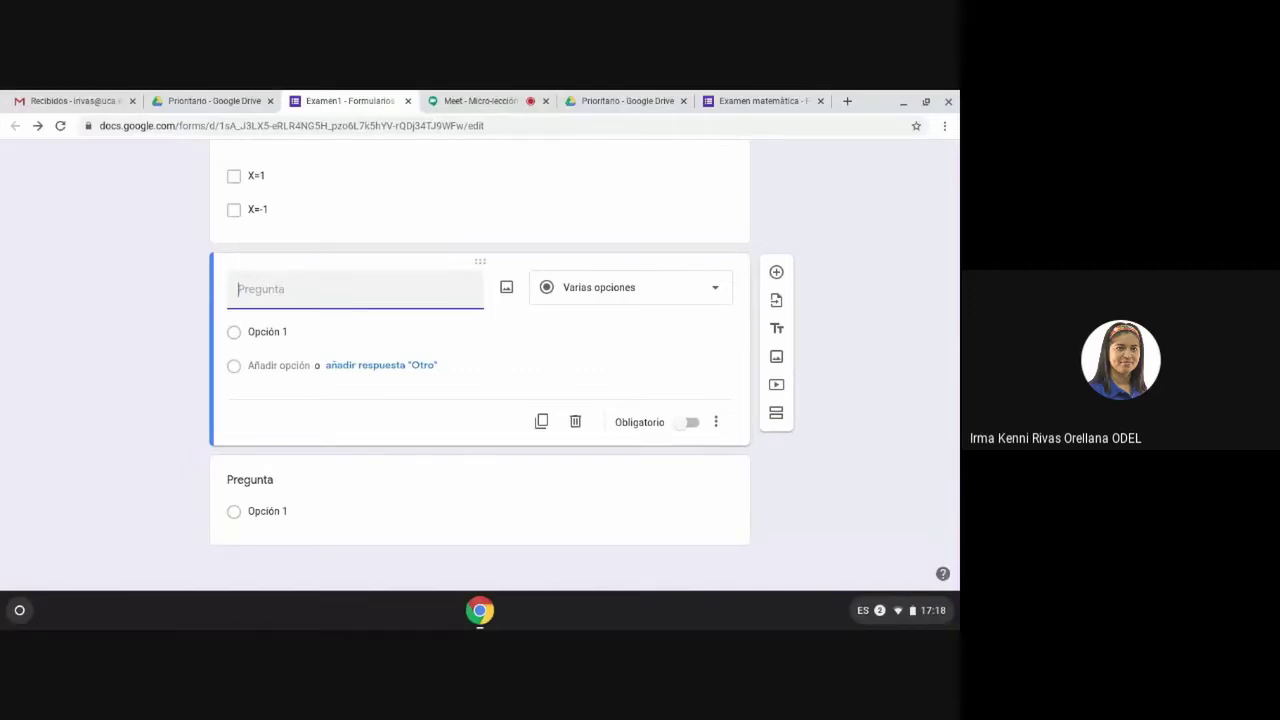
text(Cual de los siguientes)
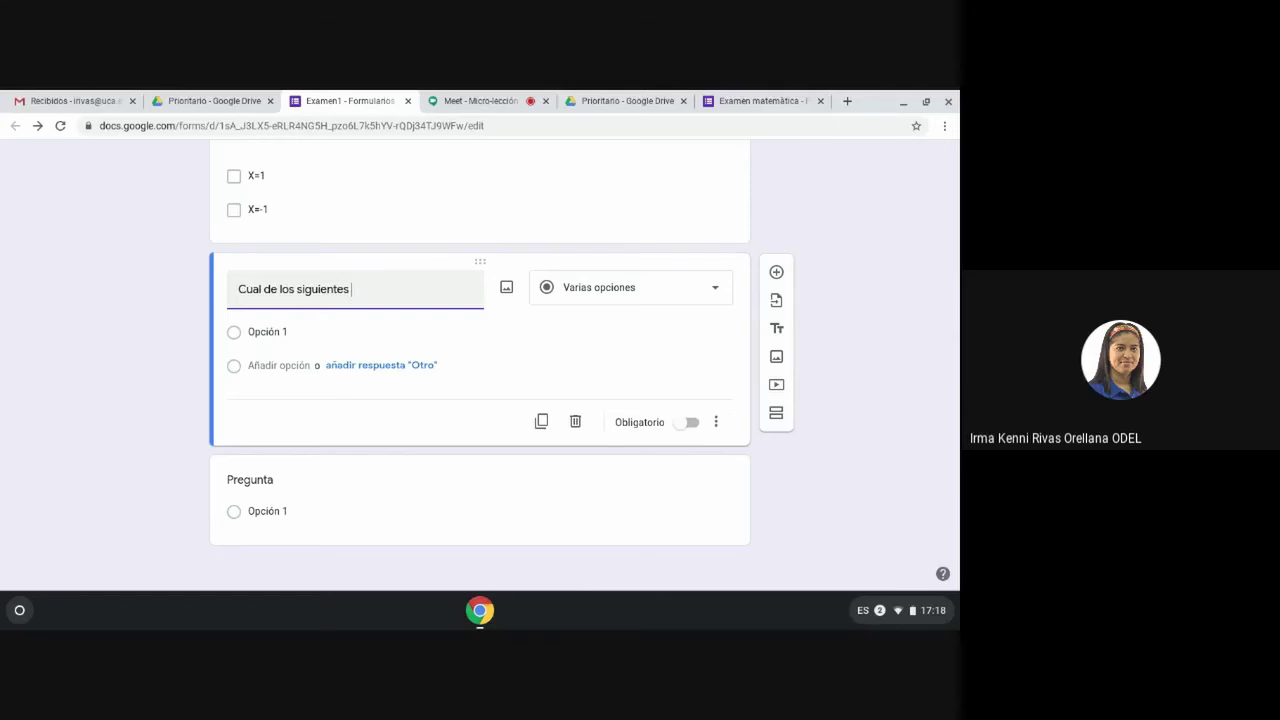
text( o)
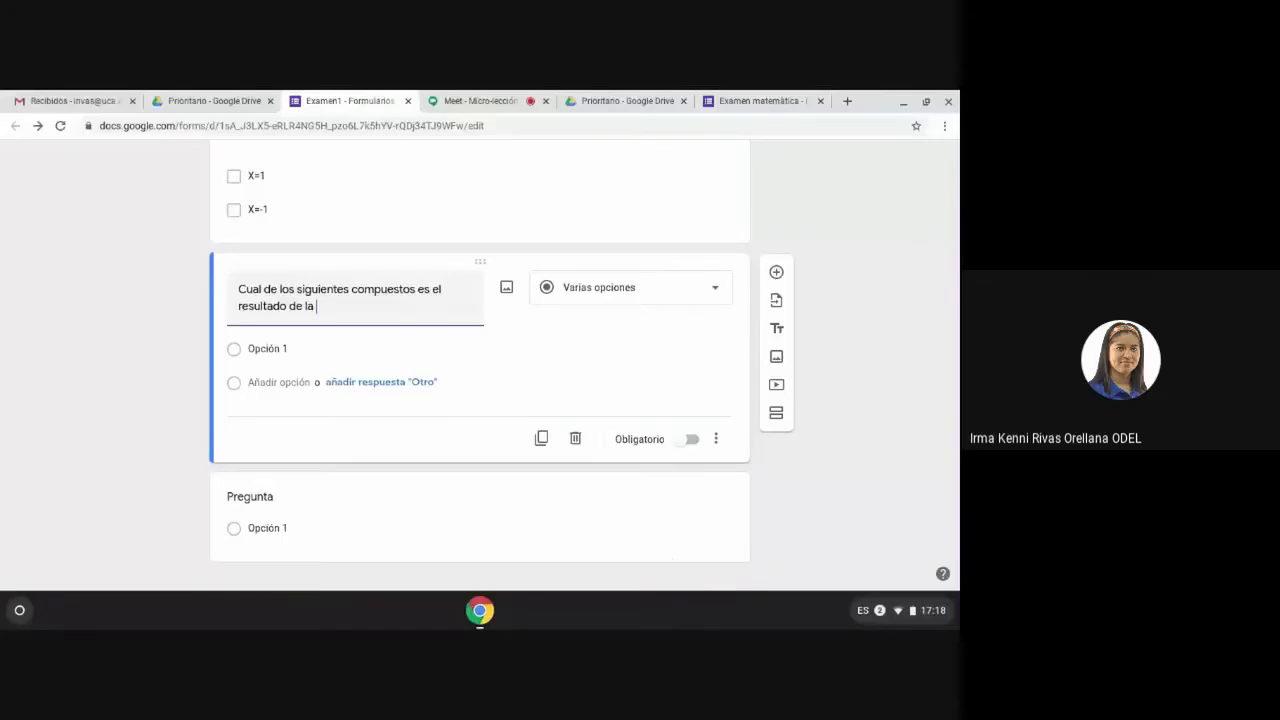
text(condensa)
text(cion de C)
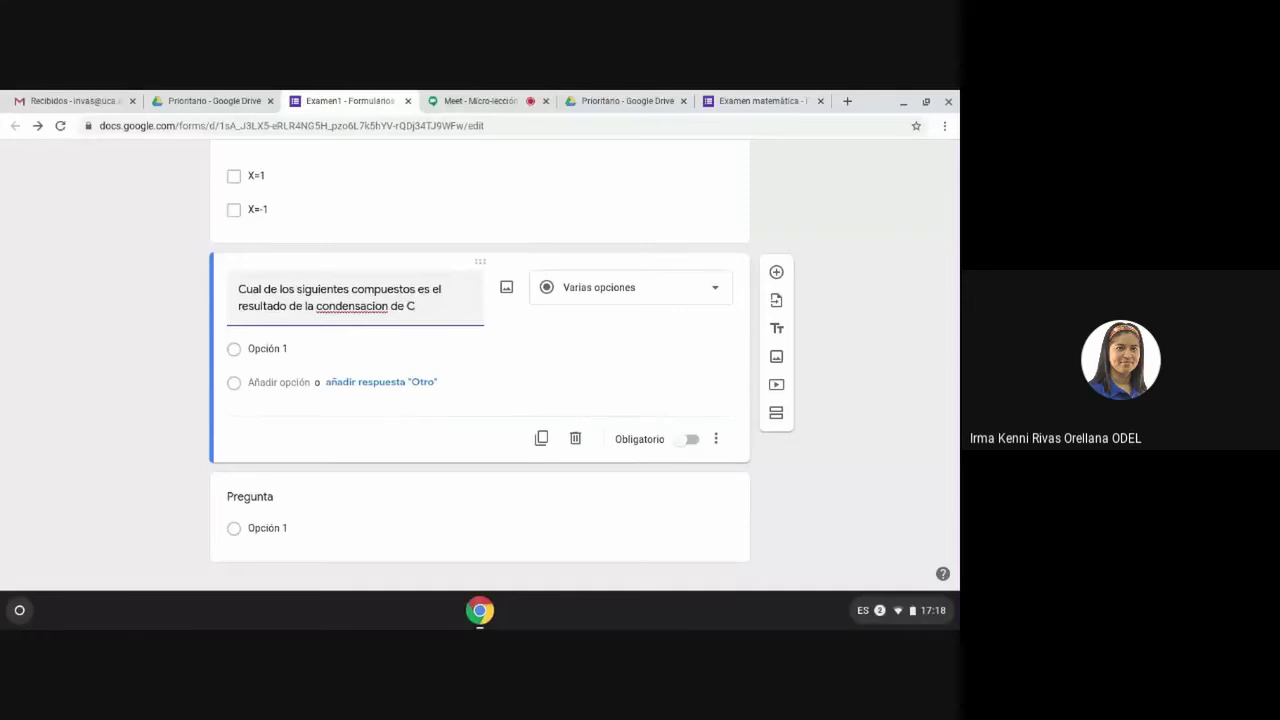
text(aisen del prop)
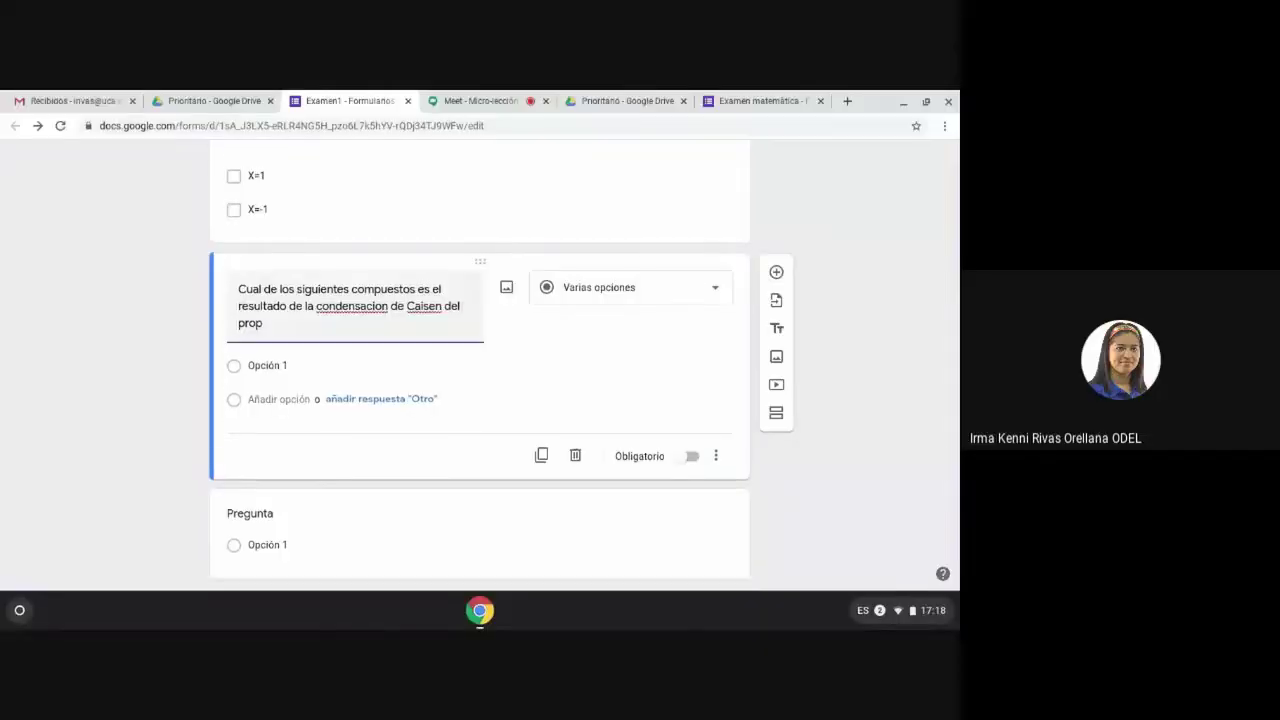
text(anoato de)
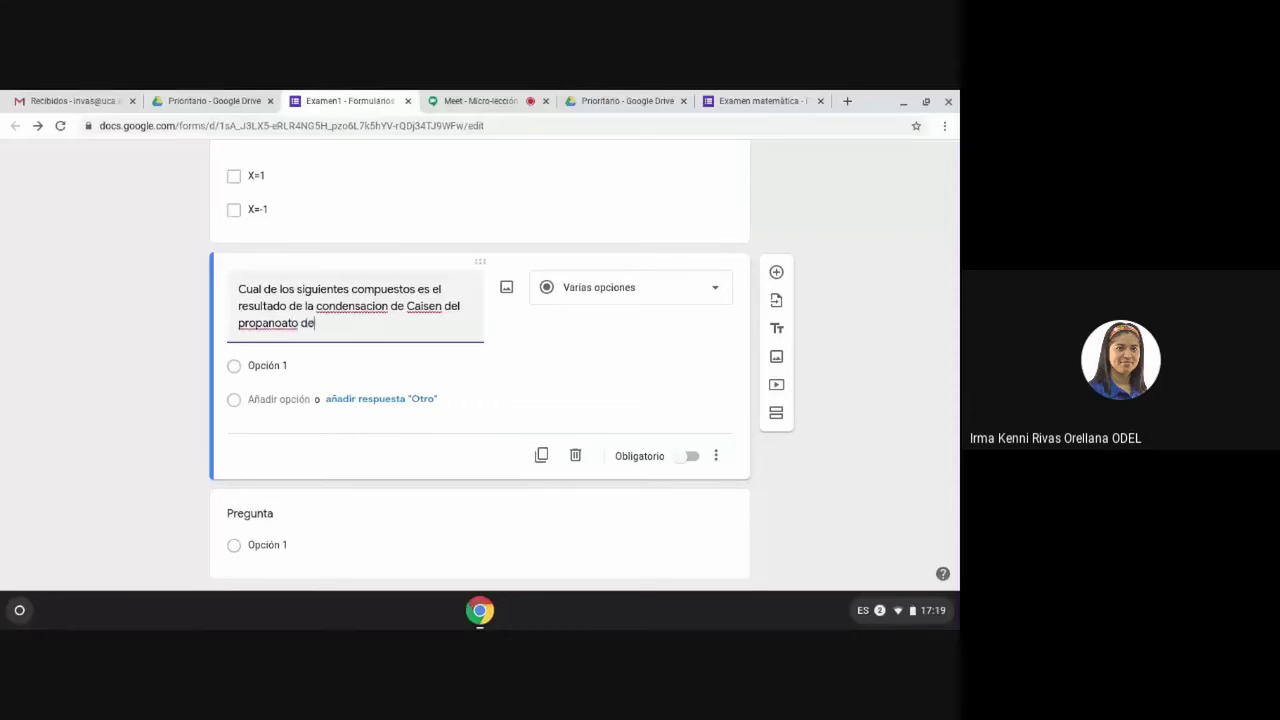
text( etilo?)
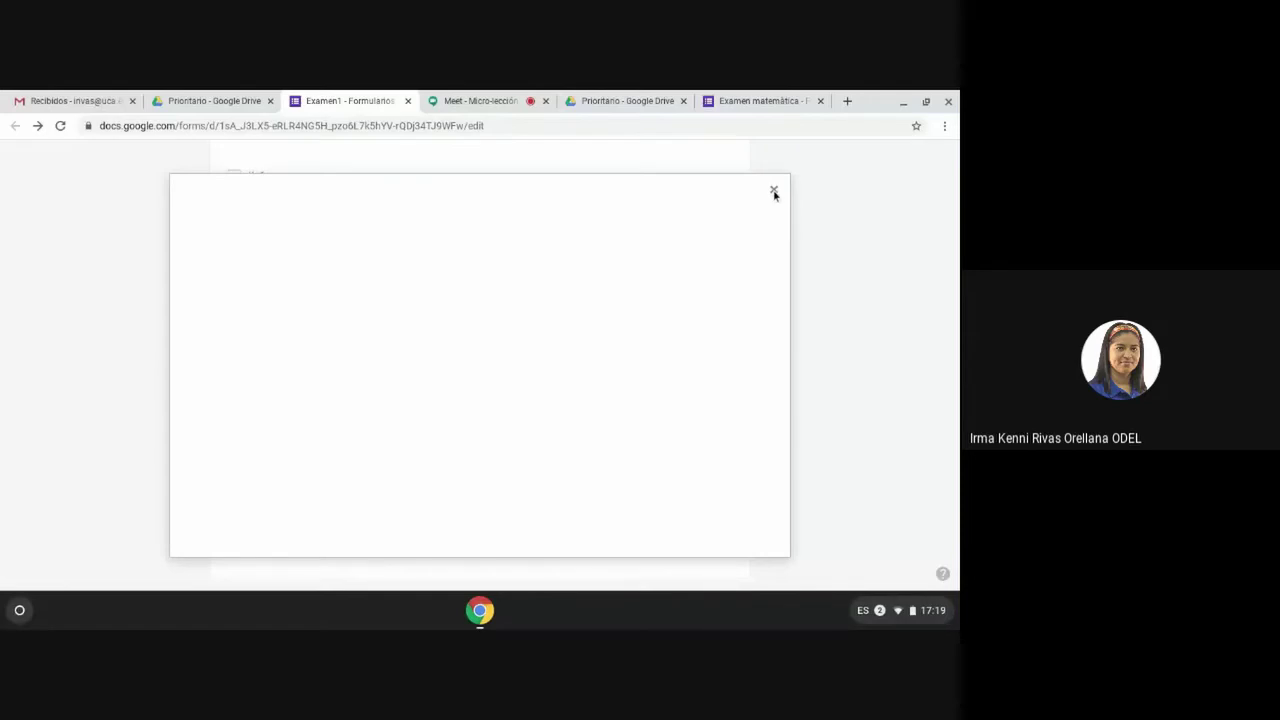
click(773, 191)
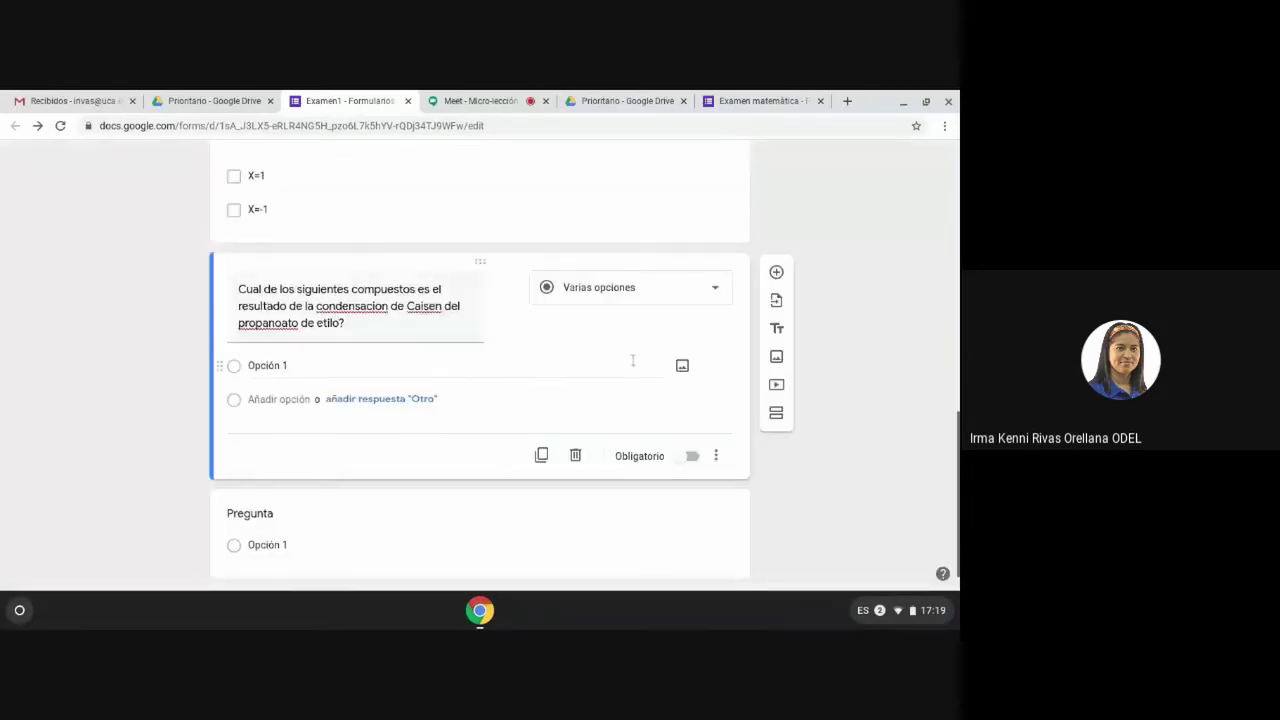
Insert the image Screenshot 2020-04-02 at 10.44.53.png from the Nueva carpeta folder into Opción 1 of the compound question
click(682, 365)
click(478, 452)
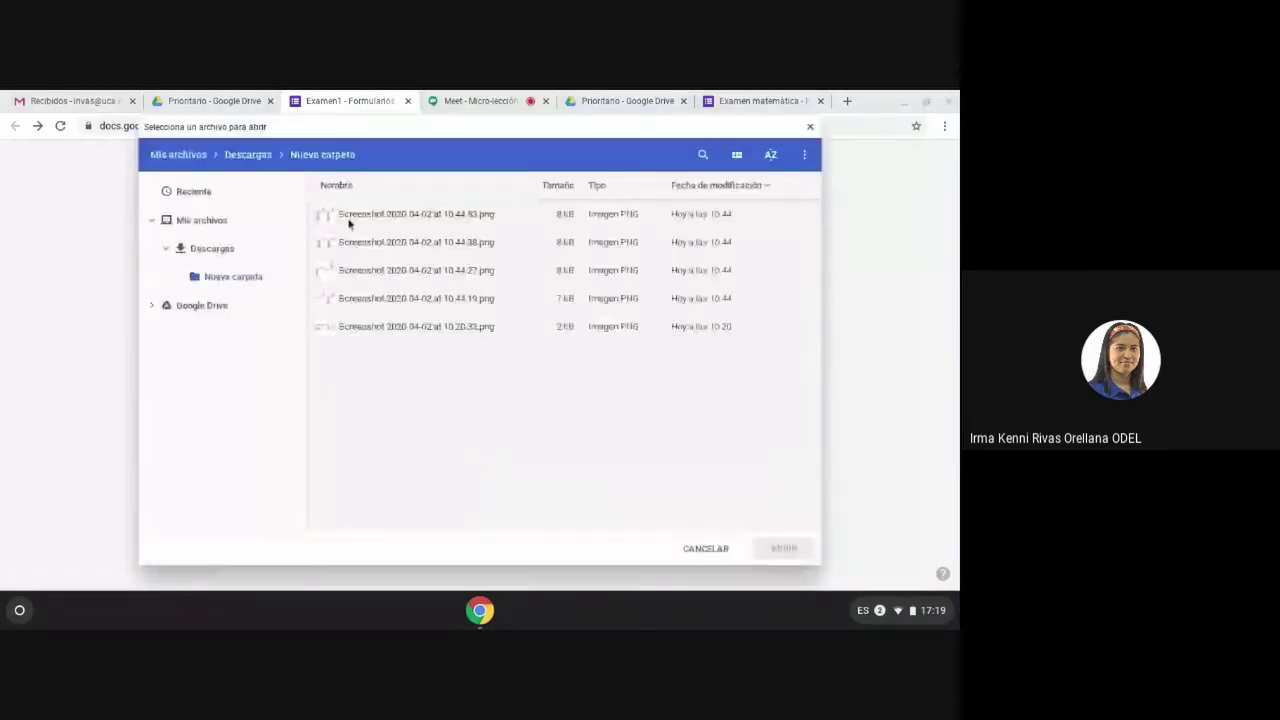
click(349, 224)
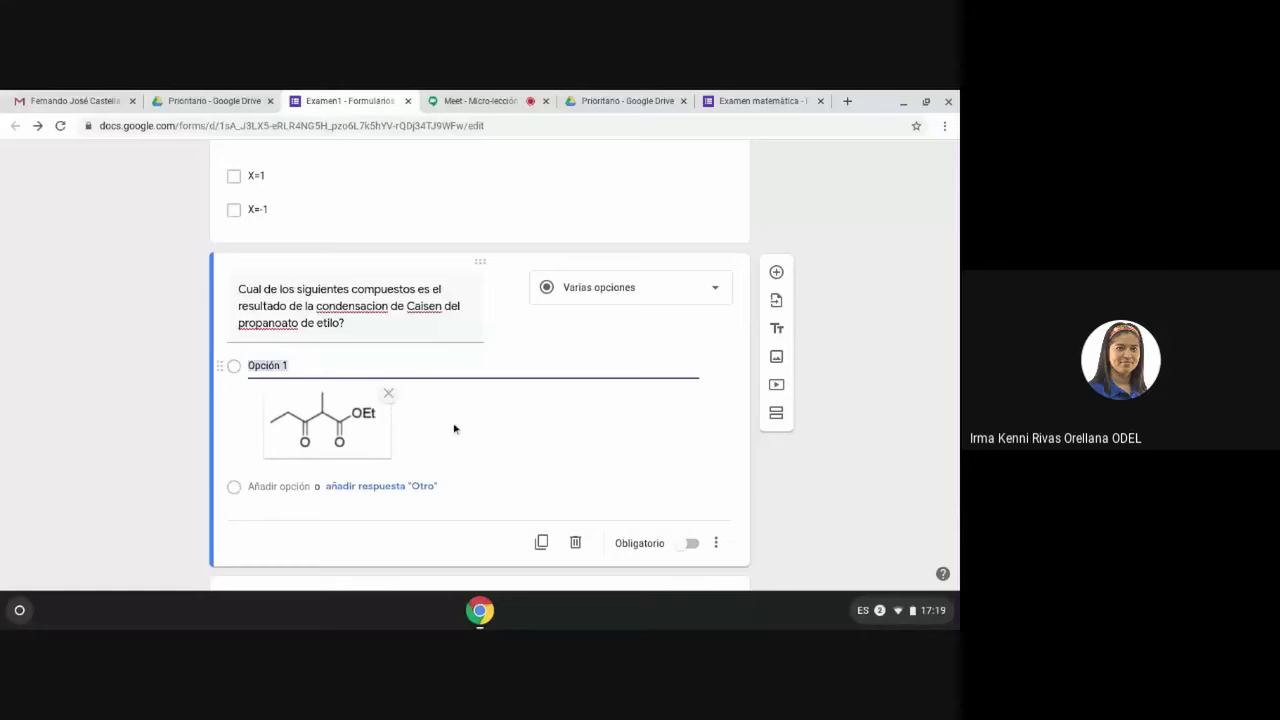
key(BackSpace)
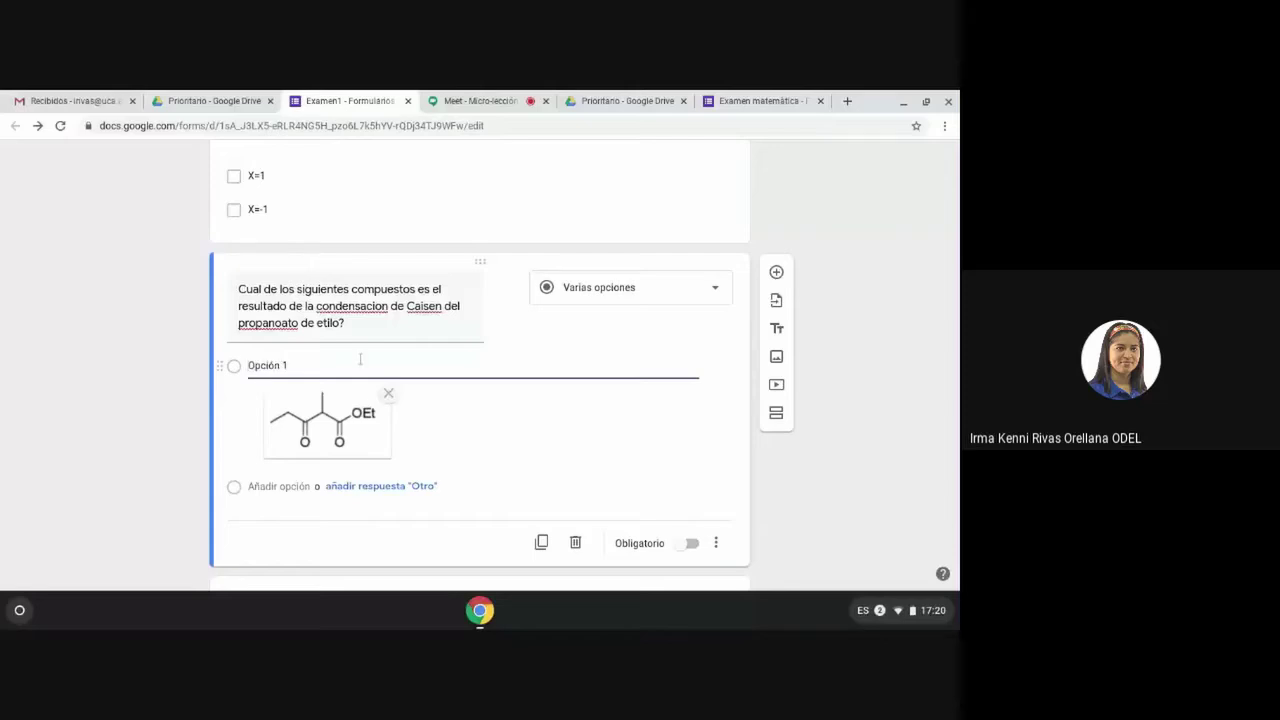
scroll(360, 358, down, 1)
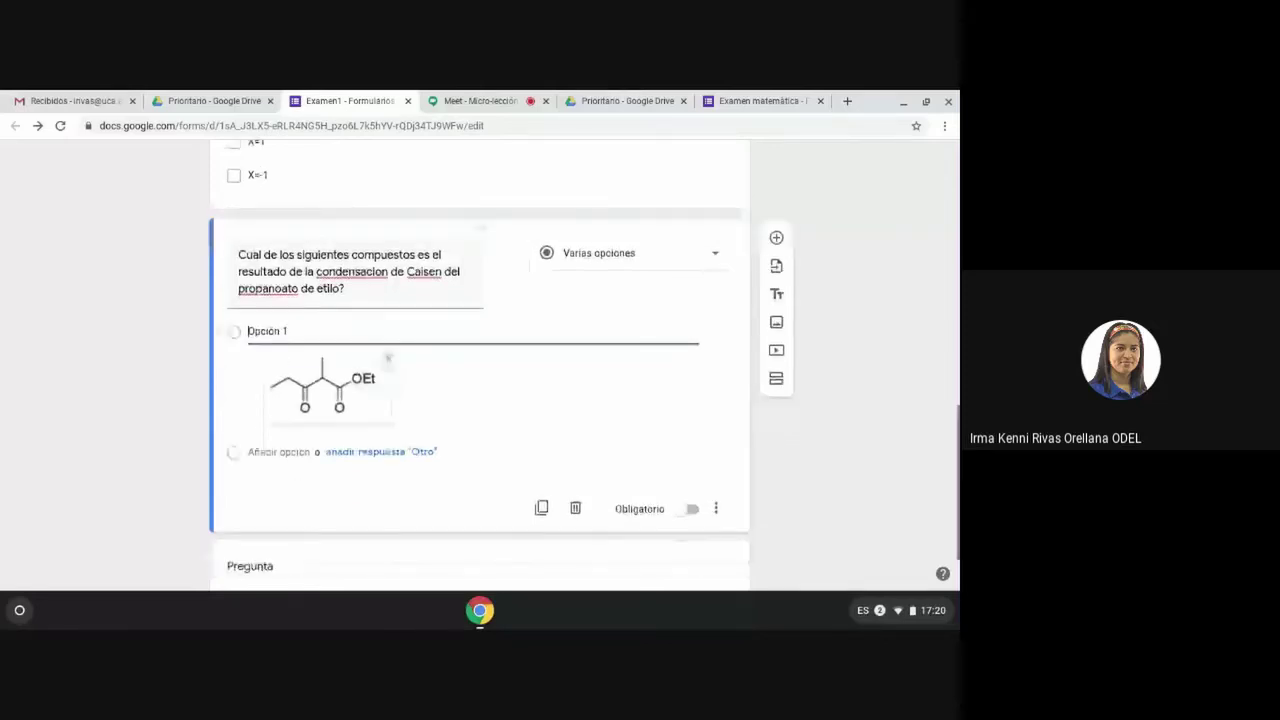
scroll(534, 385, down, 1)
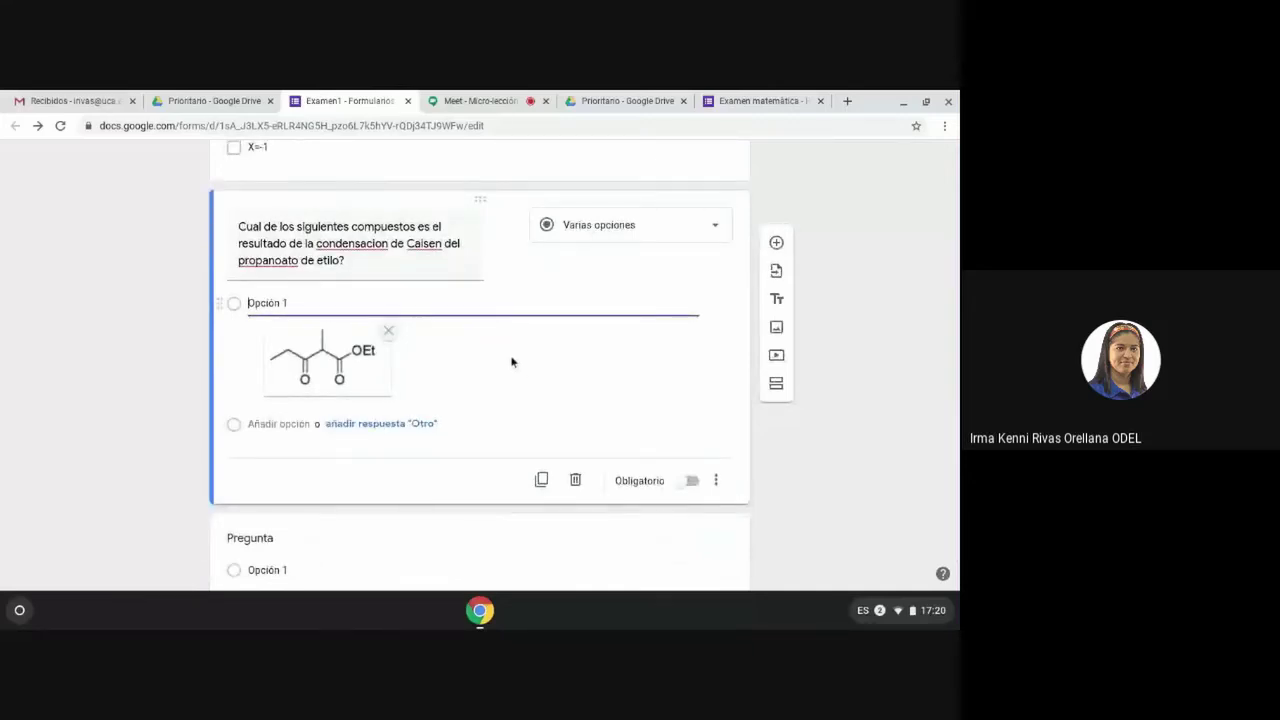
click(516, 392)
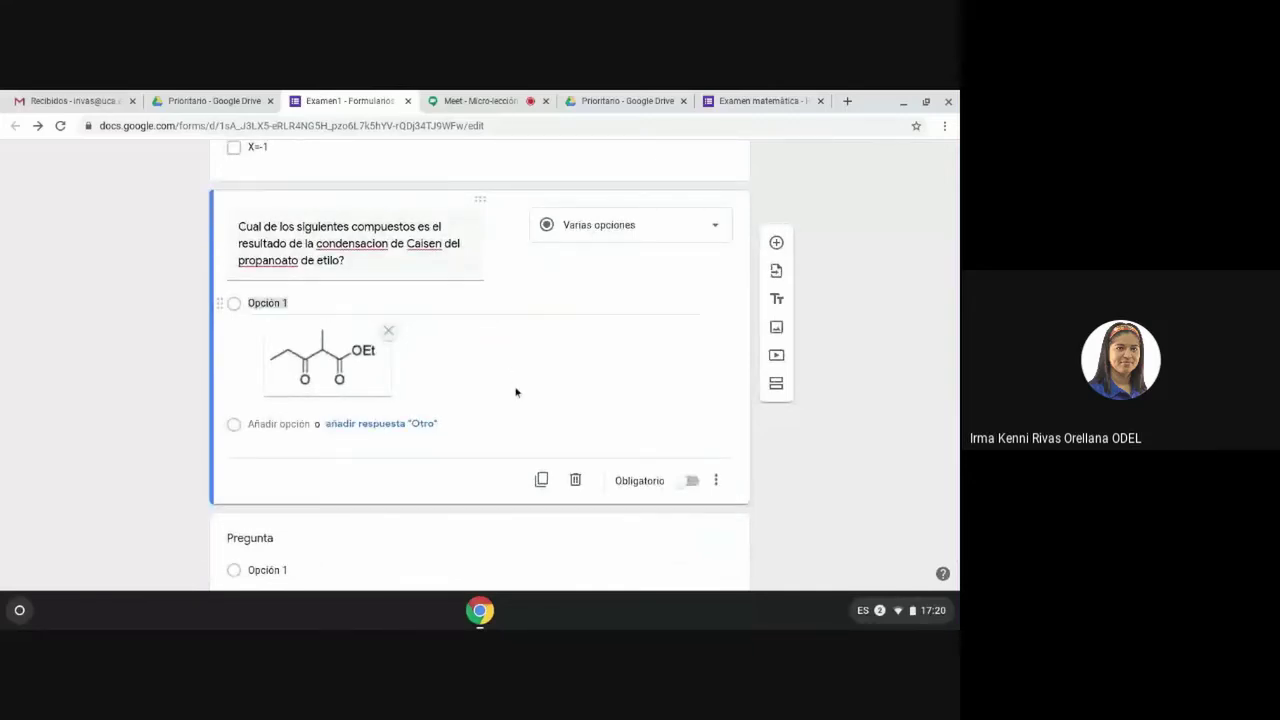
Add Opción 2 to the compound question with the image Screenshot 2020-04-02 at 10.44.38.png
click(280, 424)
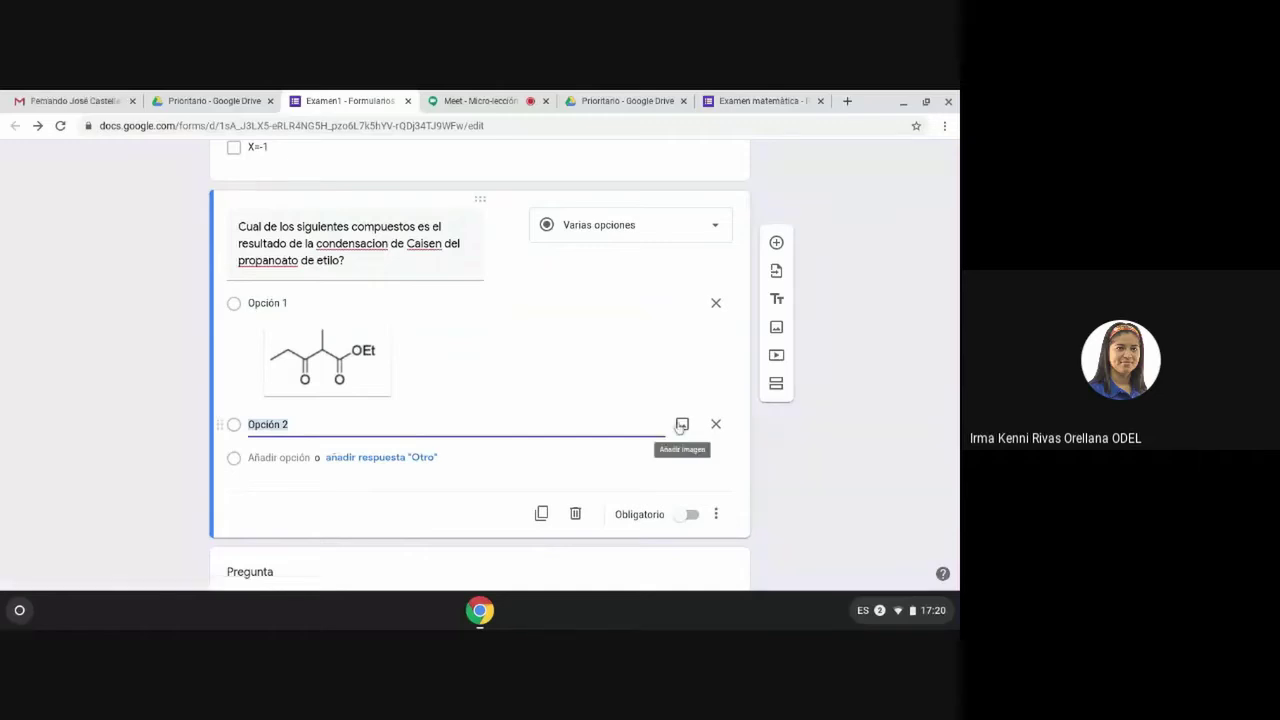
click(681, 425)
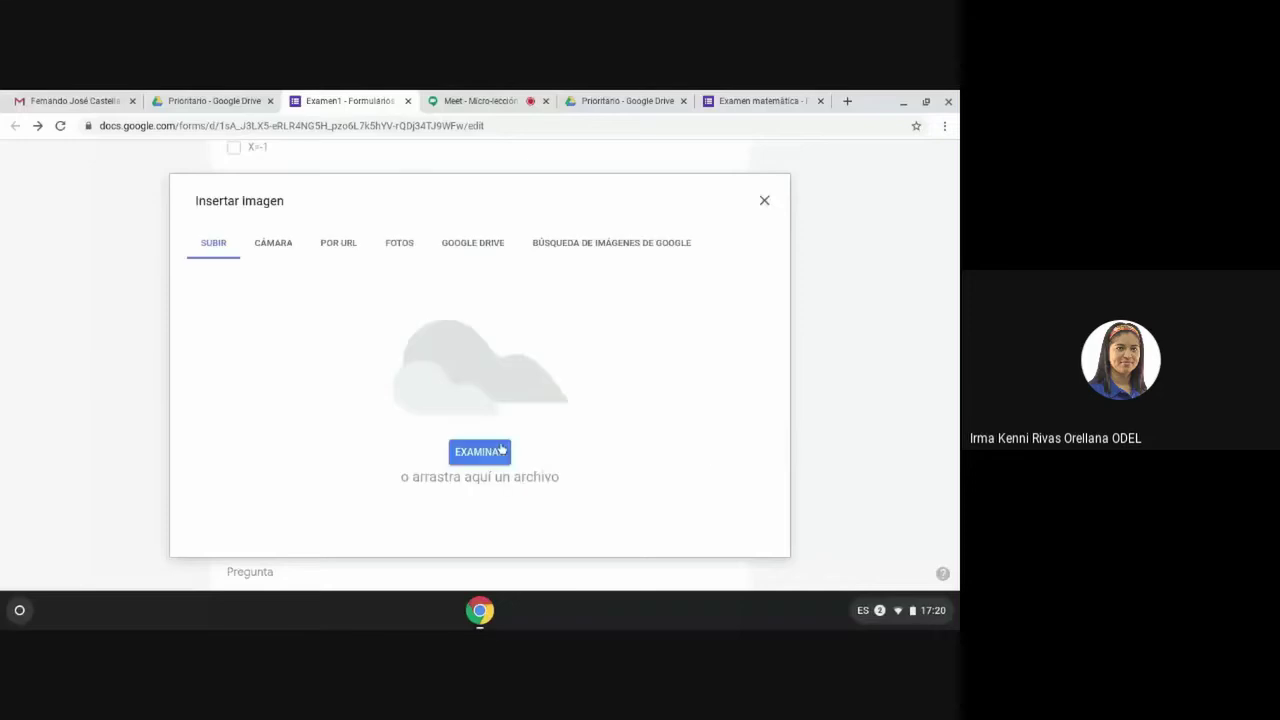
click(502, 450)
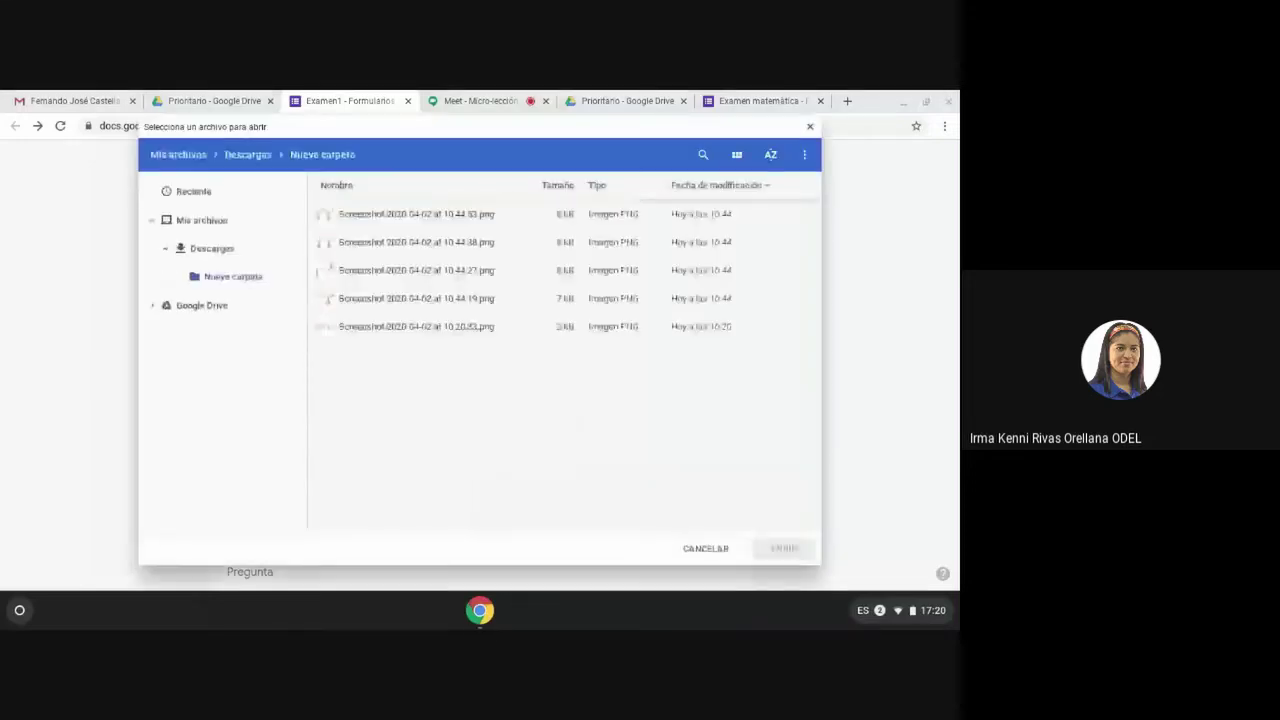
click(450, 253)
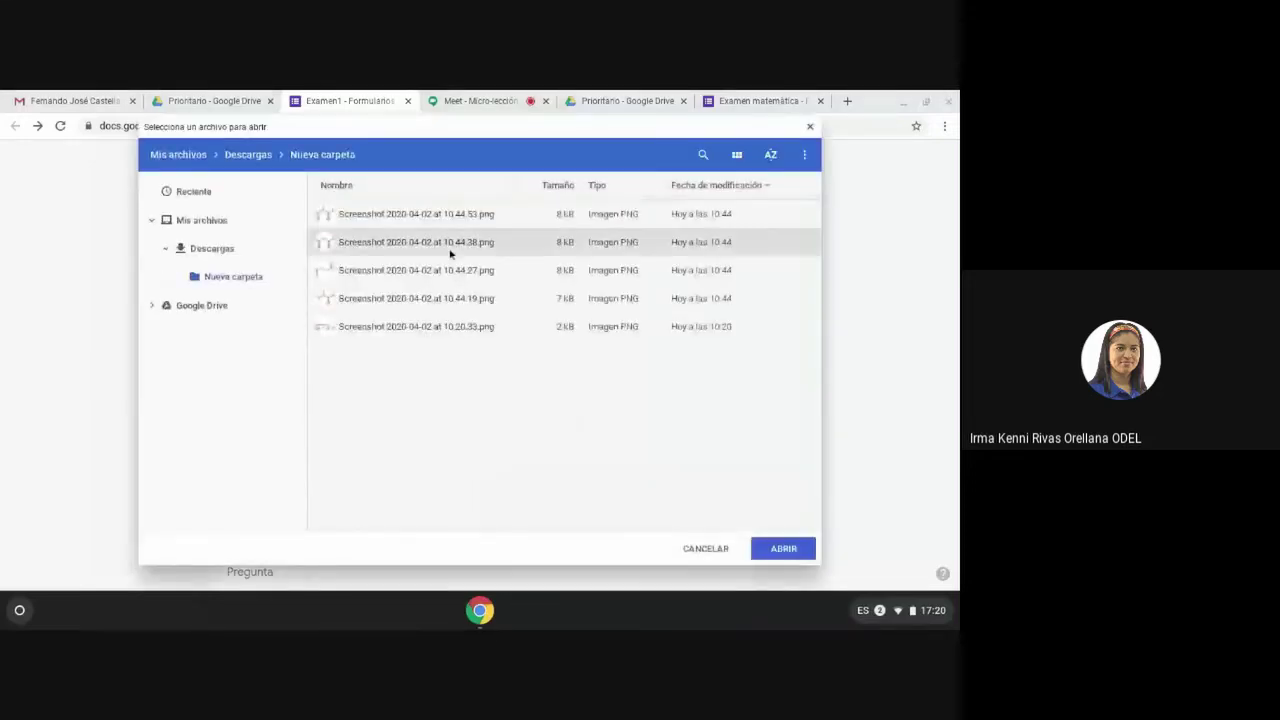
double_click(450, 253)
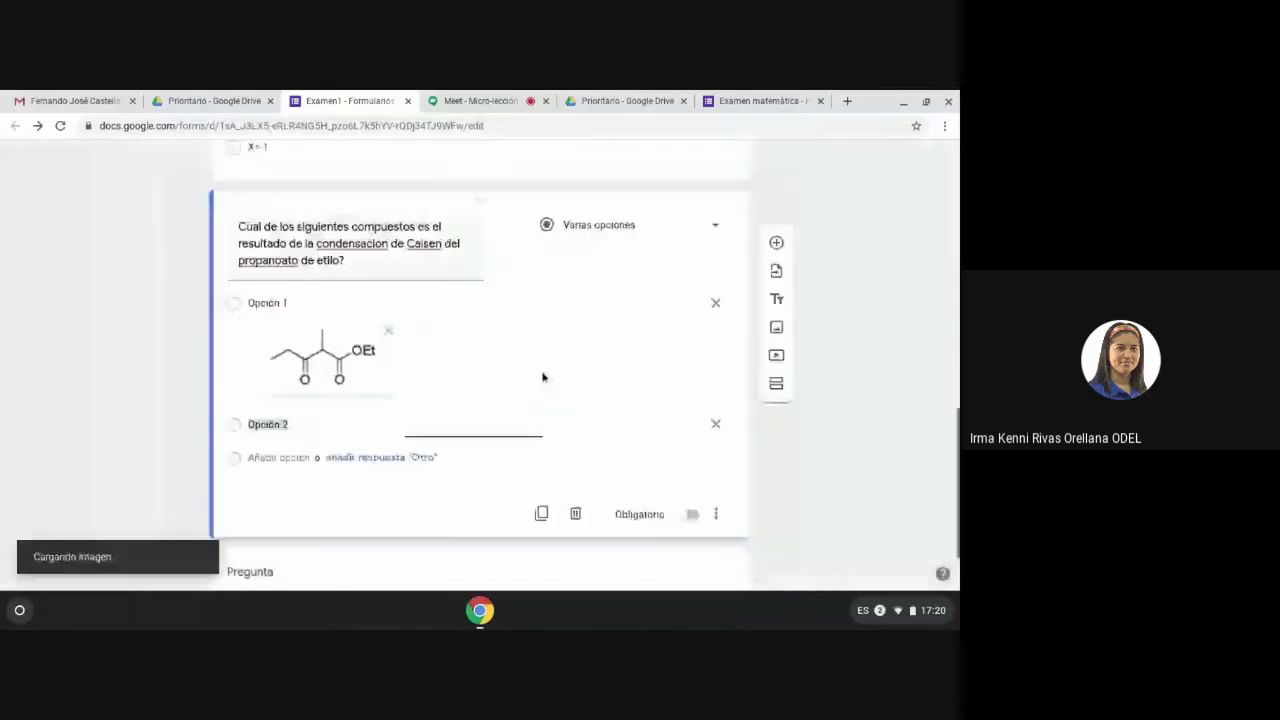
Add Opción 3 to the compound question with the image Screenshot 2020-04-02 at 10.44.27.png
scroll(543, 377, down, 2)
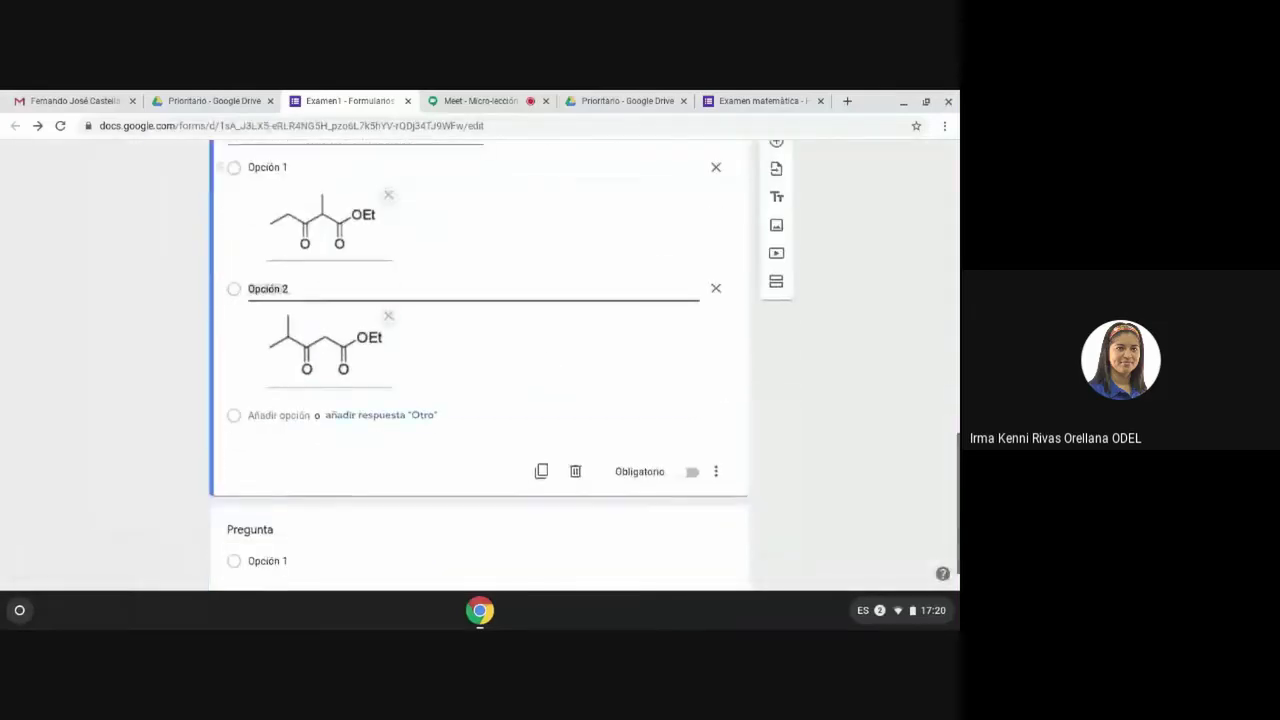
click(274, 405)
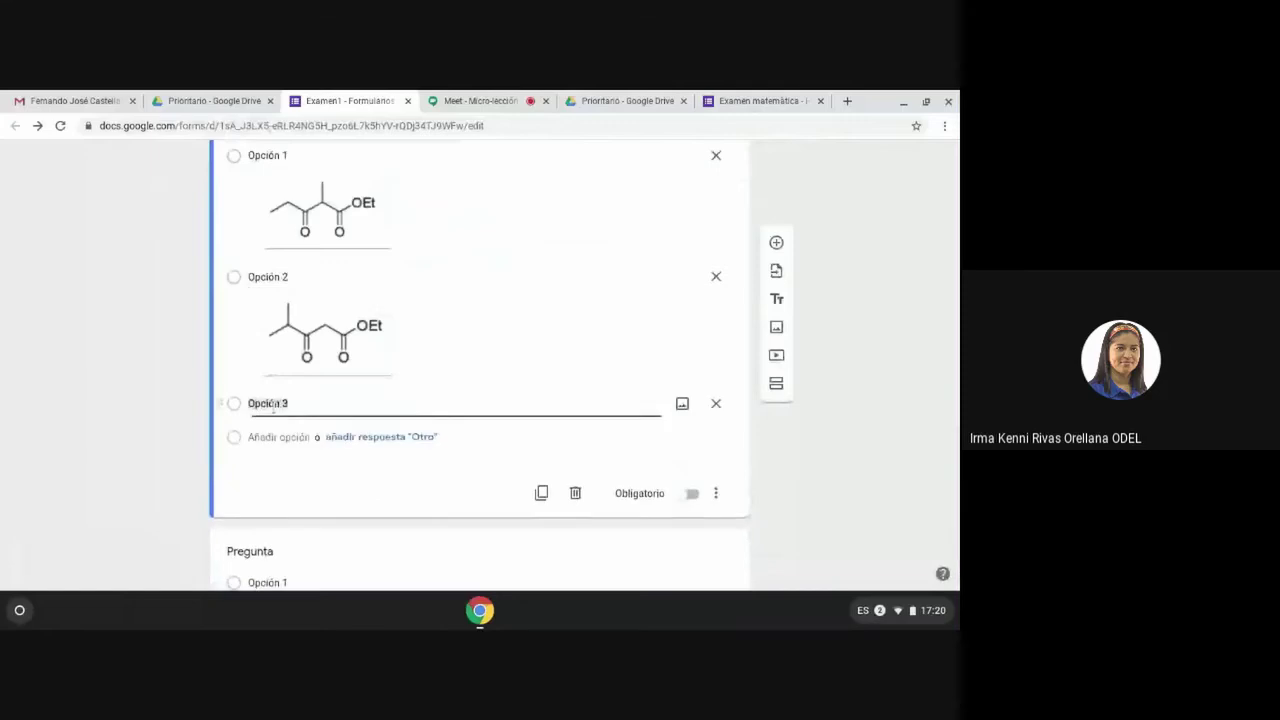
click(690, 404)
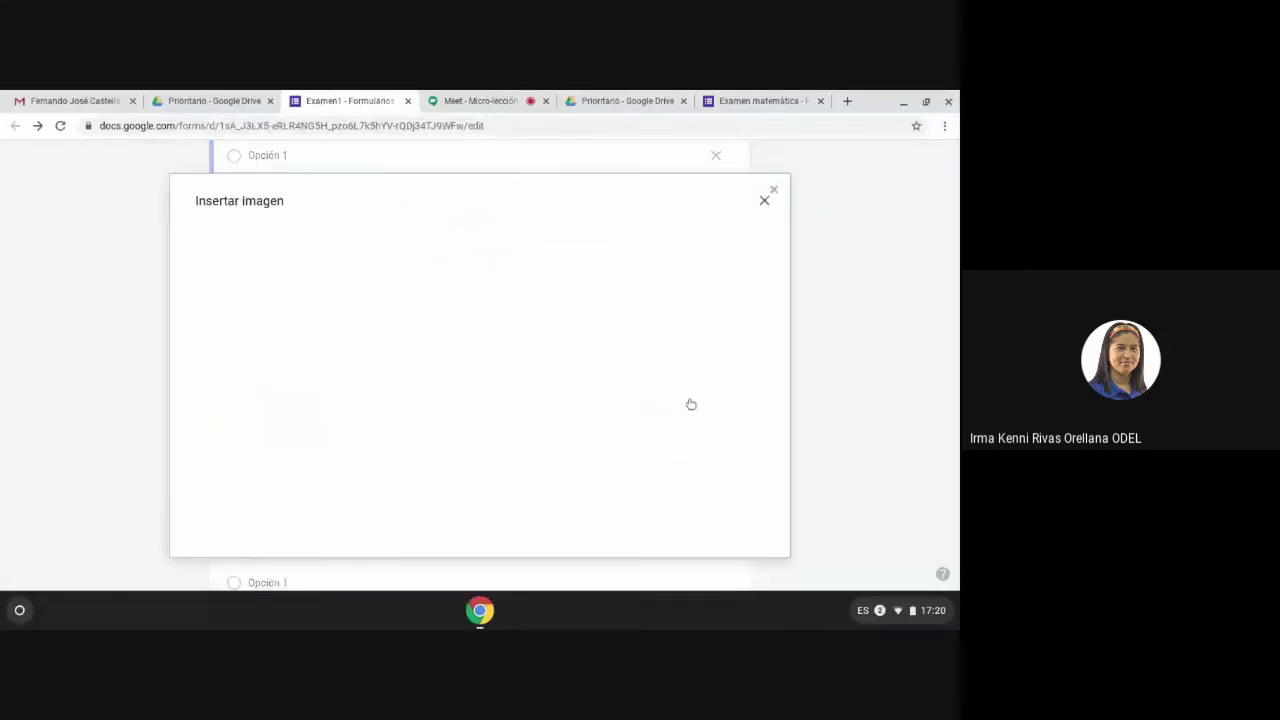
click(479, 452)
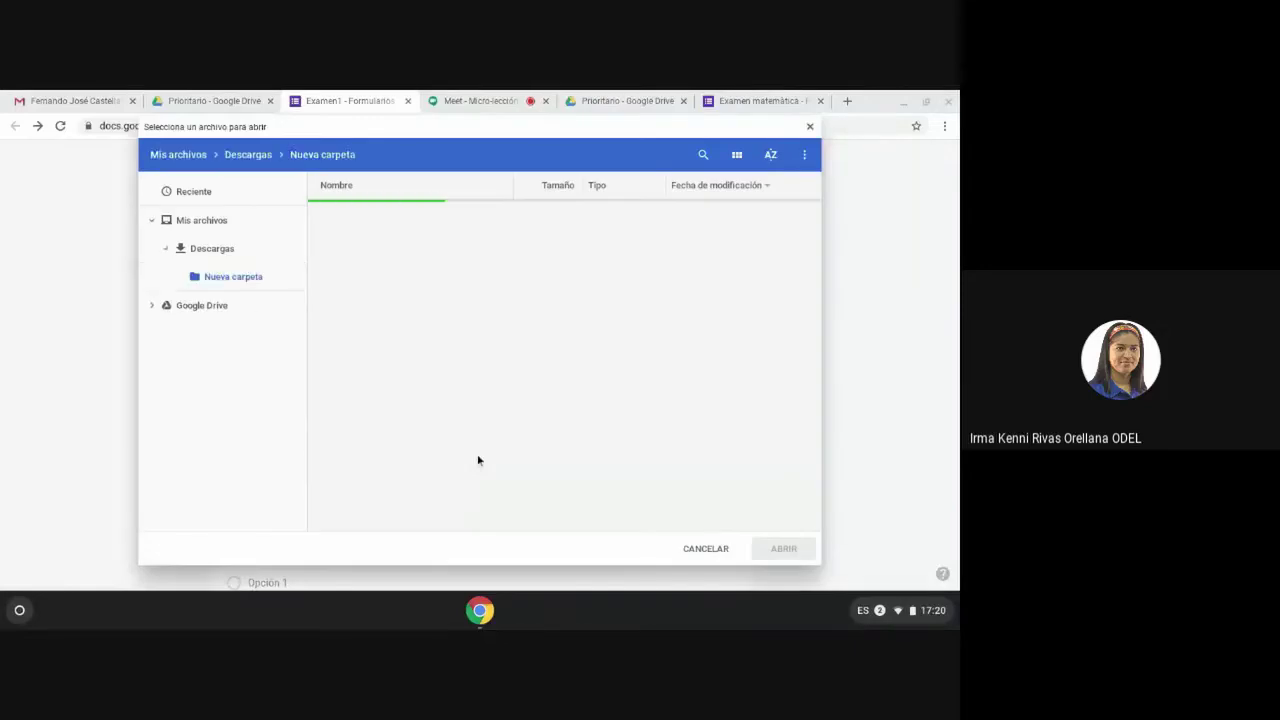
click(438, 271)
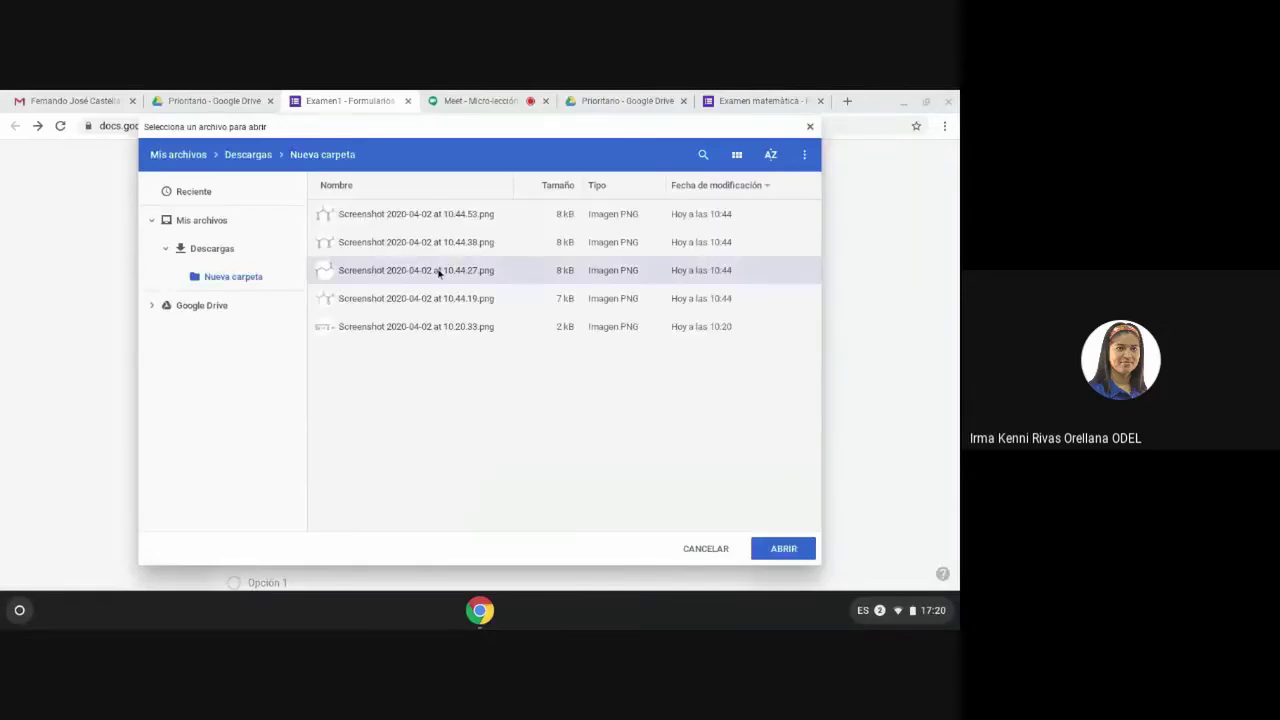
double_click(438, 271)
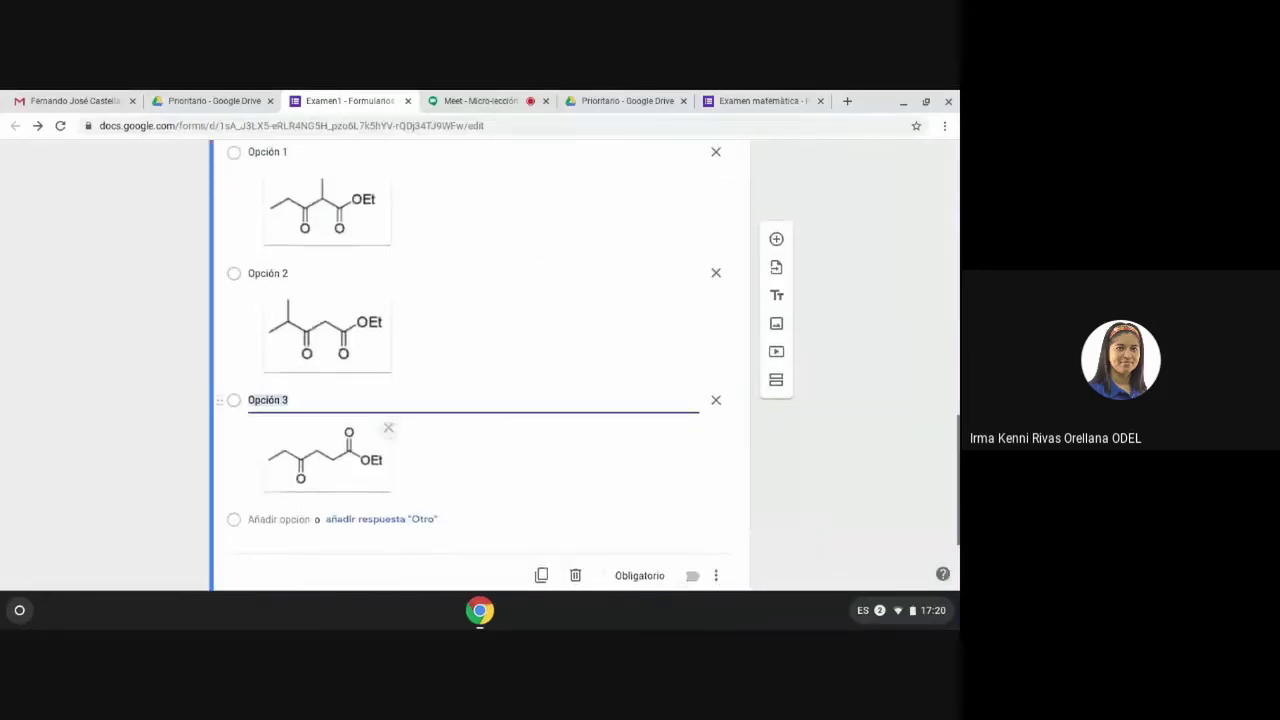
Add Opción 4 to the compound question and open the file picker for its image
scroll(526, 434, down, 1)
scroll(296, 391, down, 1)
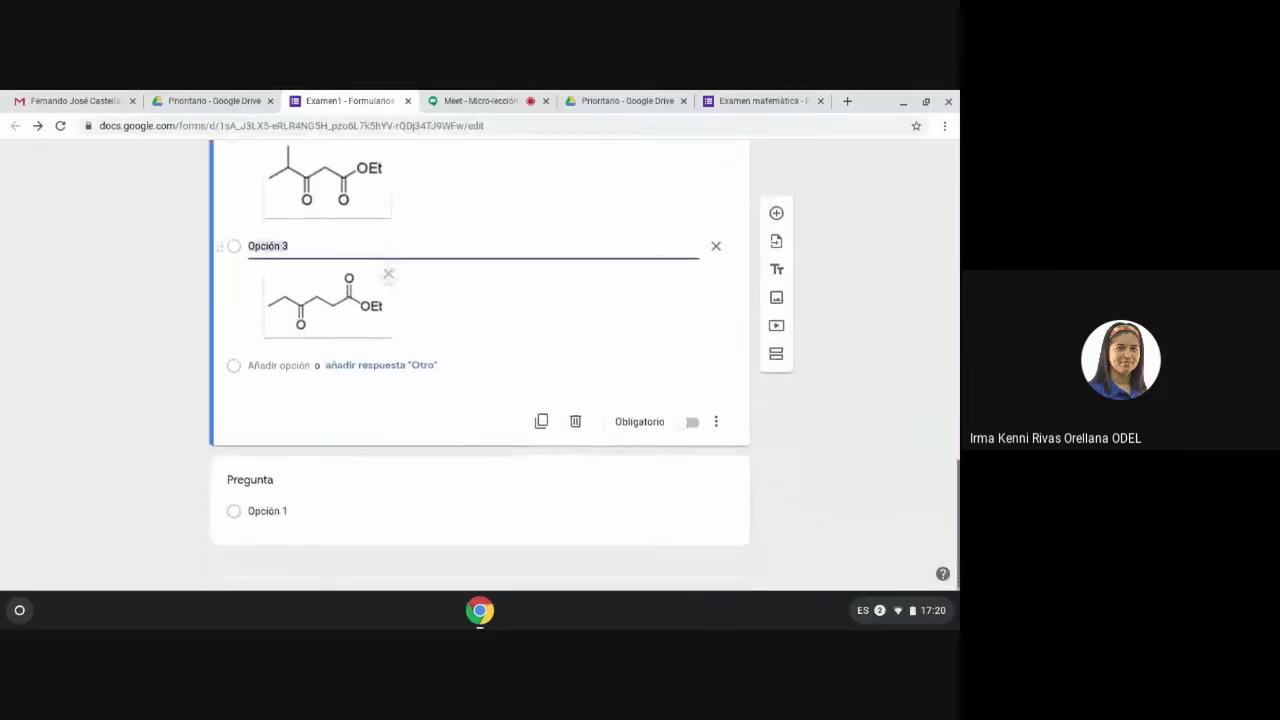
click(281, 366)
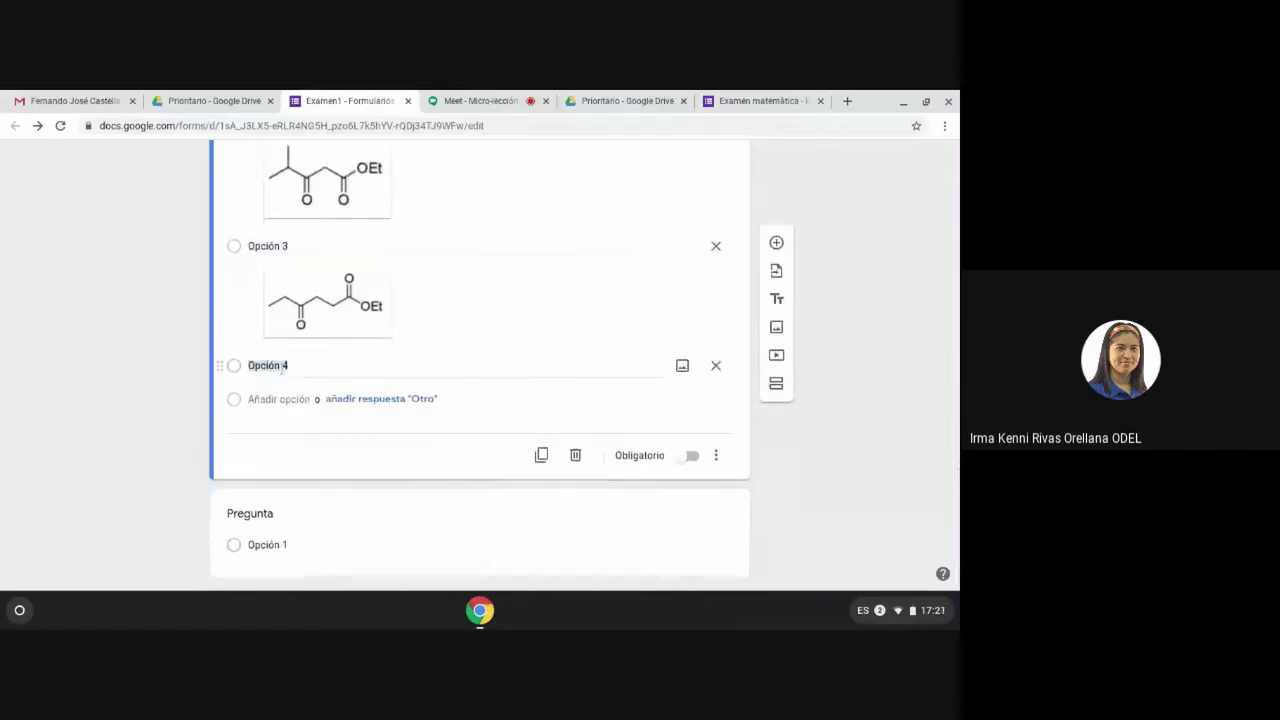
click(682, 366)
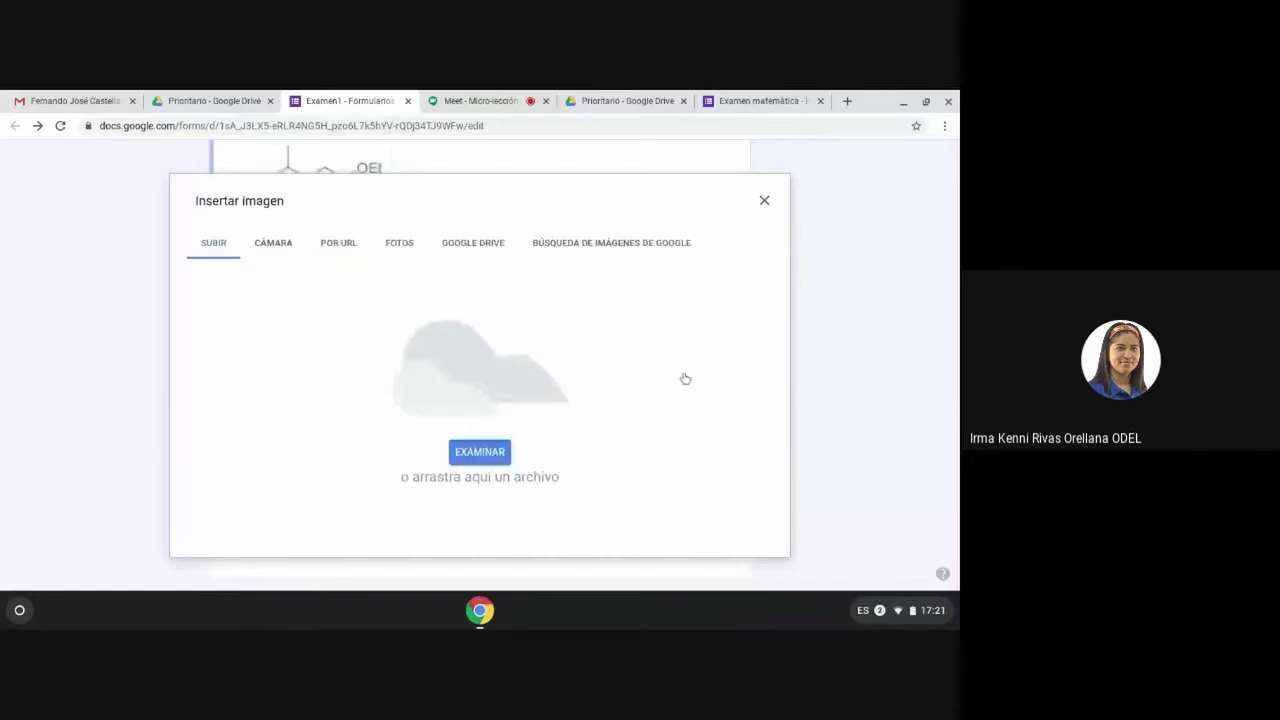
click(480, 452)
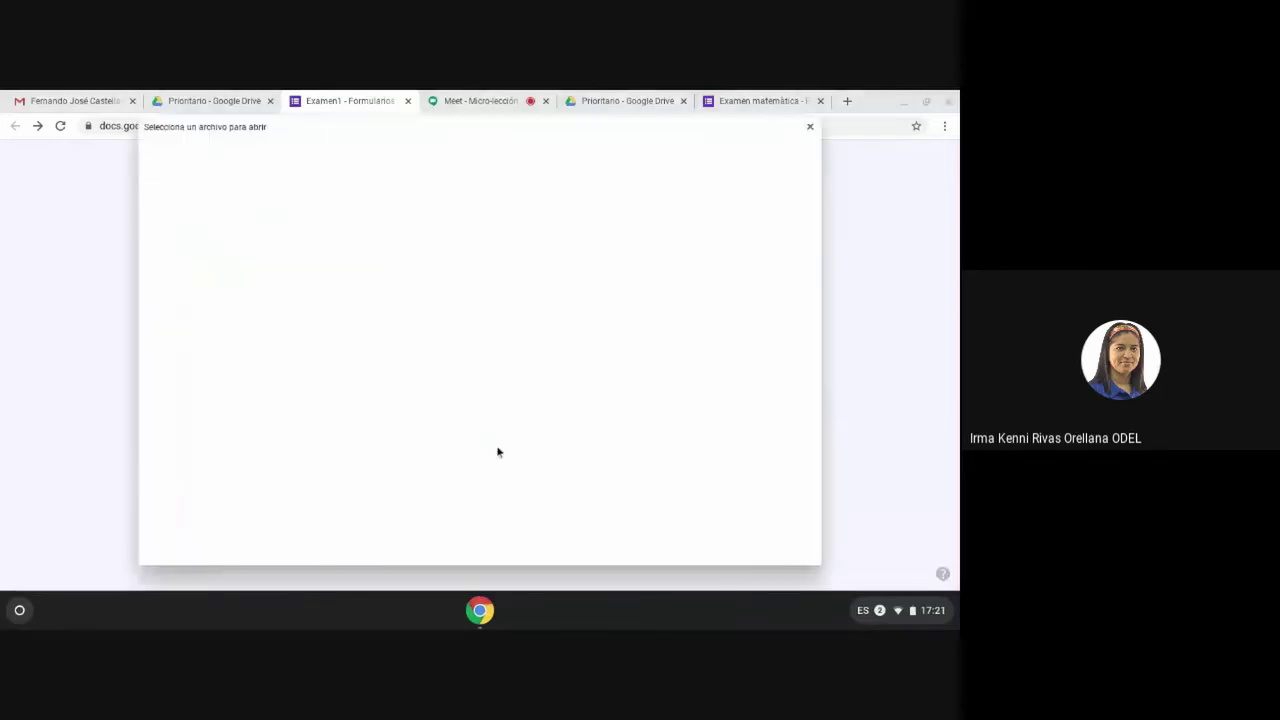
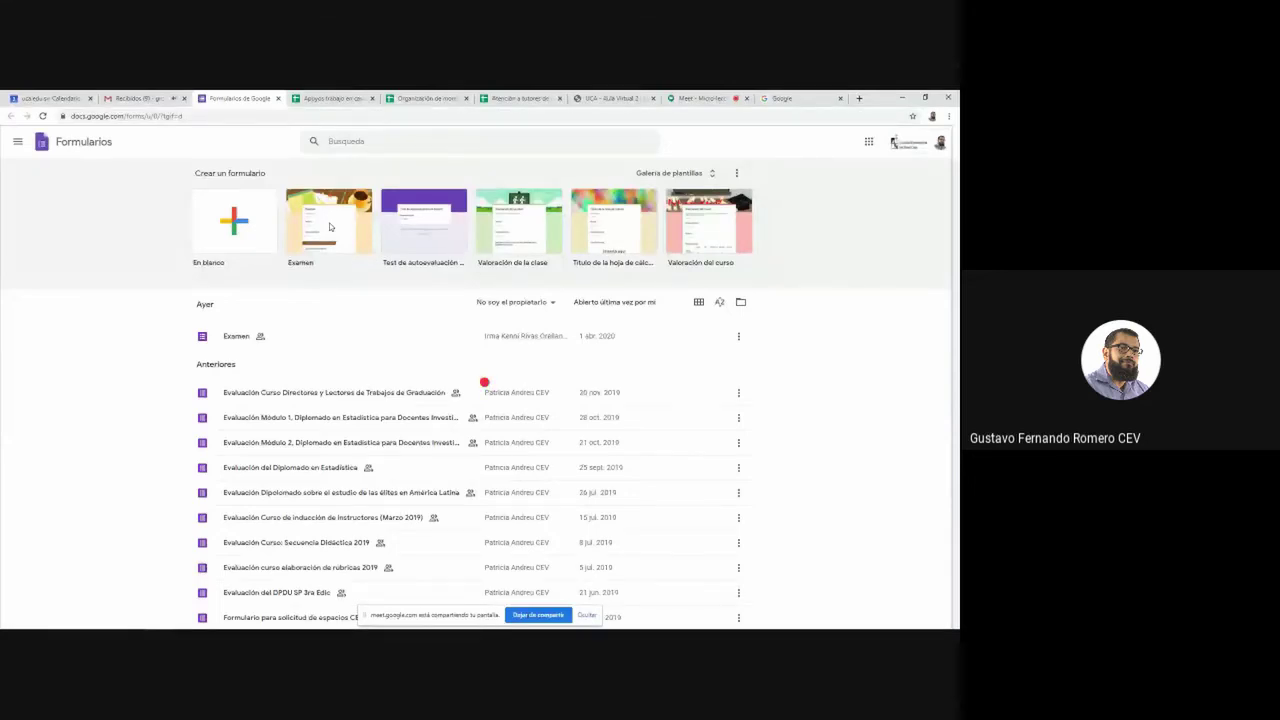
Create a new form from the Examen template and look through its preset questions
click(330, 227)
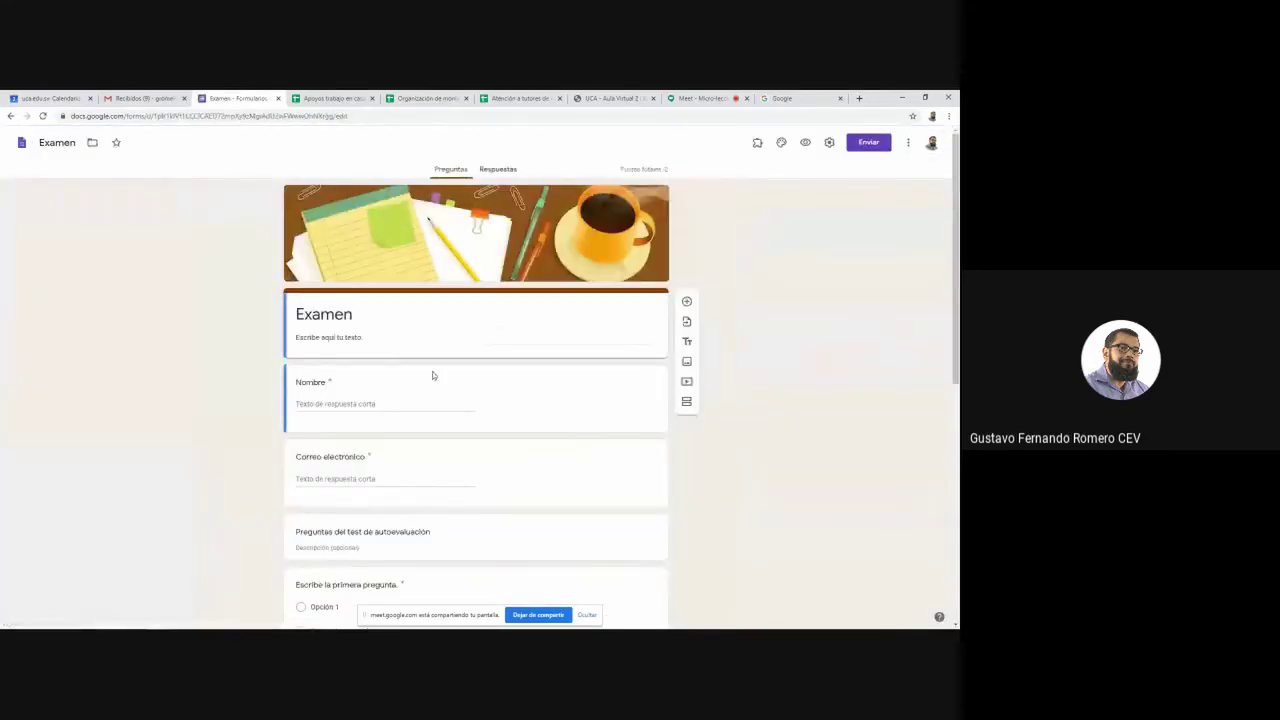
scroll(476, 404, down, 1)
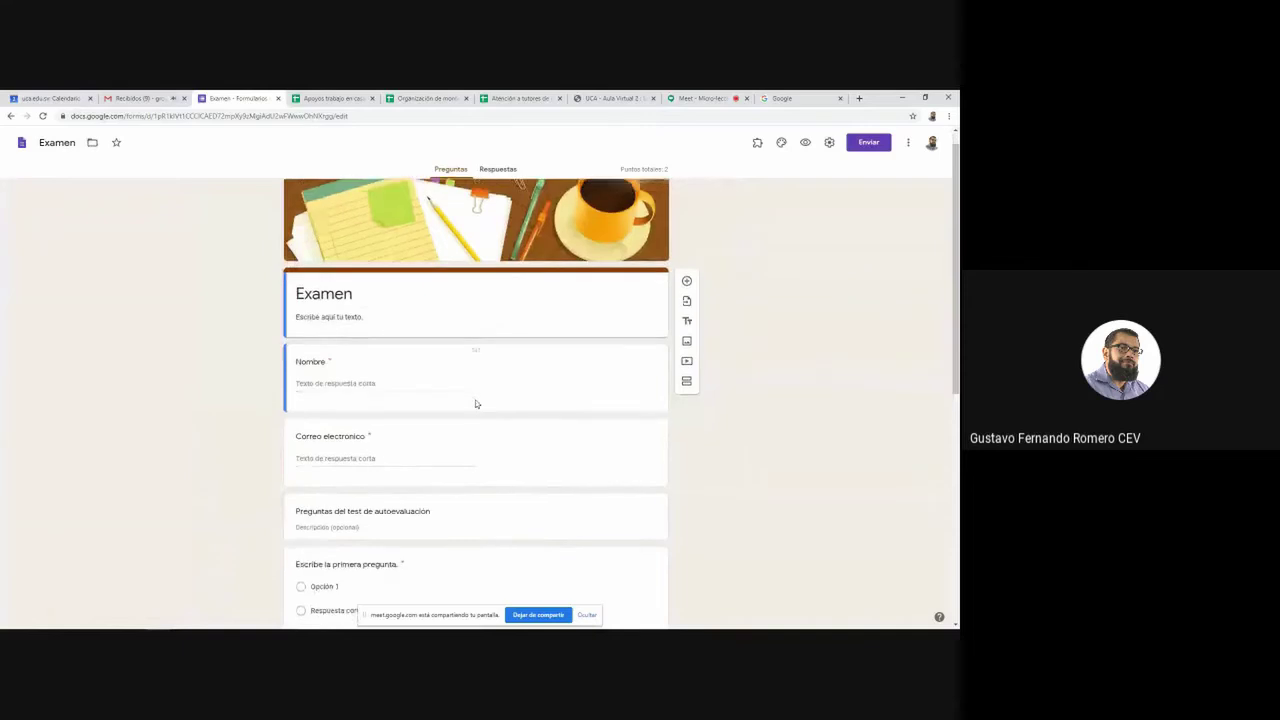
scroll(476, 404, down, 2)
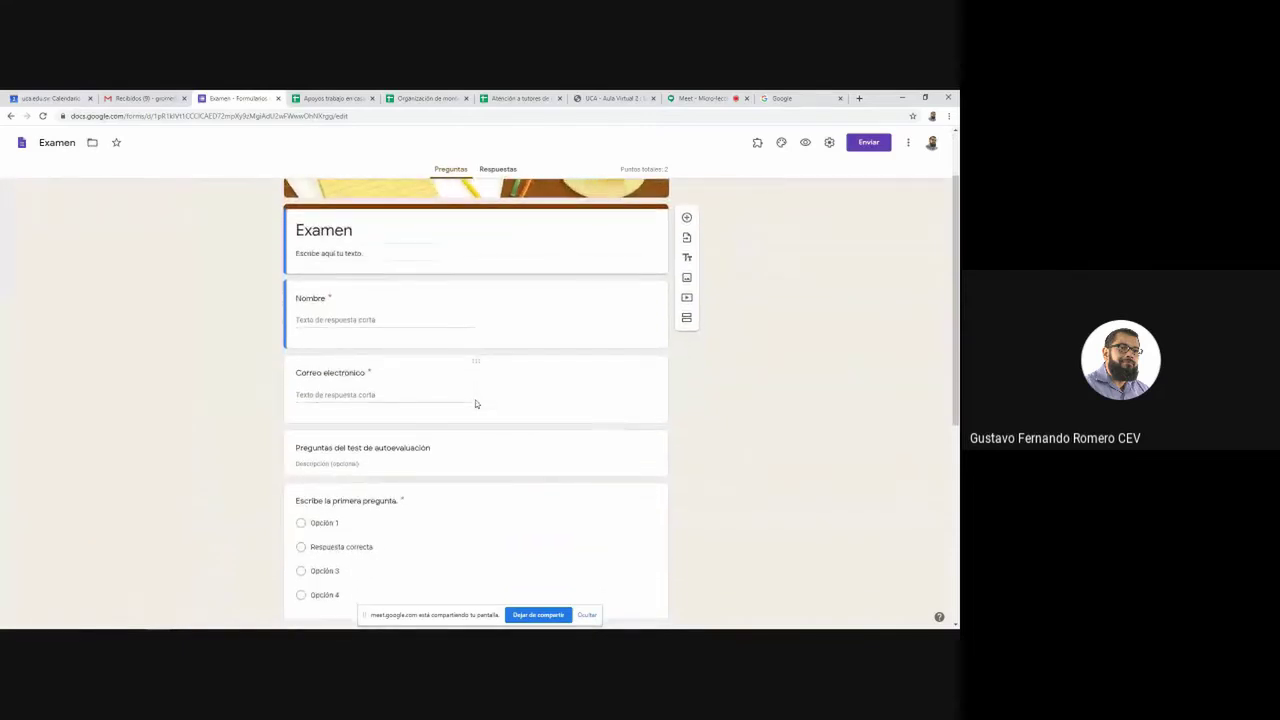
scroll(476, 404, down, 1)
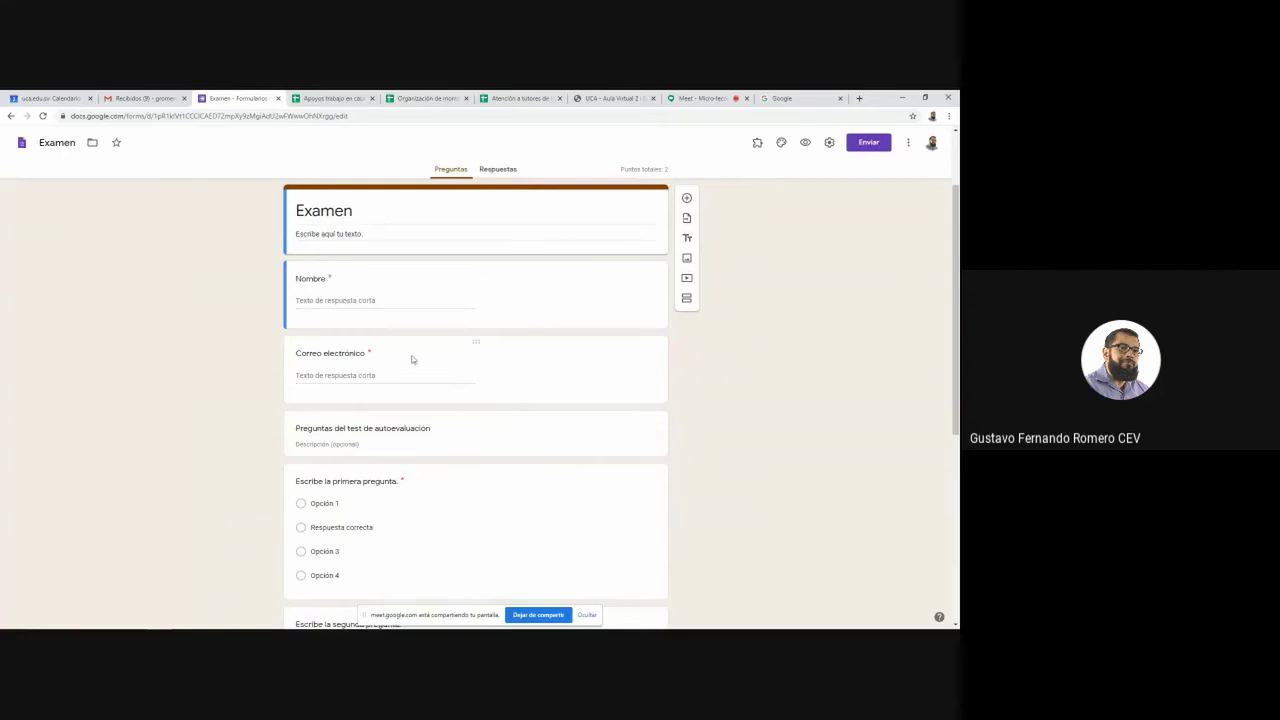
Open the answer key of the first question, "Escribe la primera pregunta.", and set its score to 0 points
scroll(414, 357, down, 1)
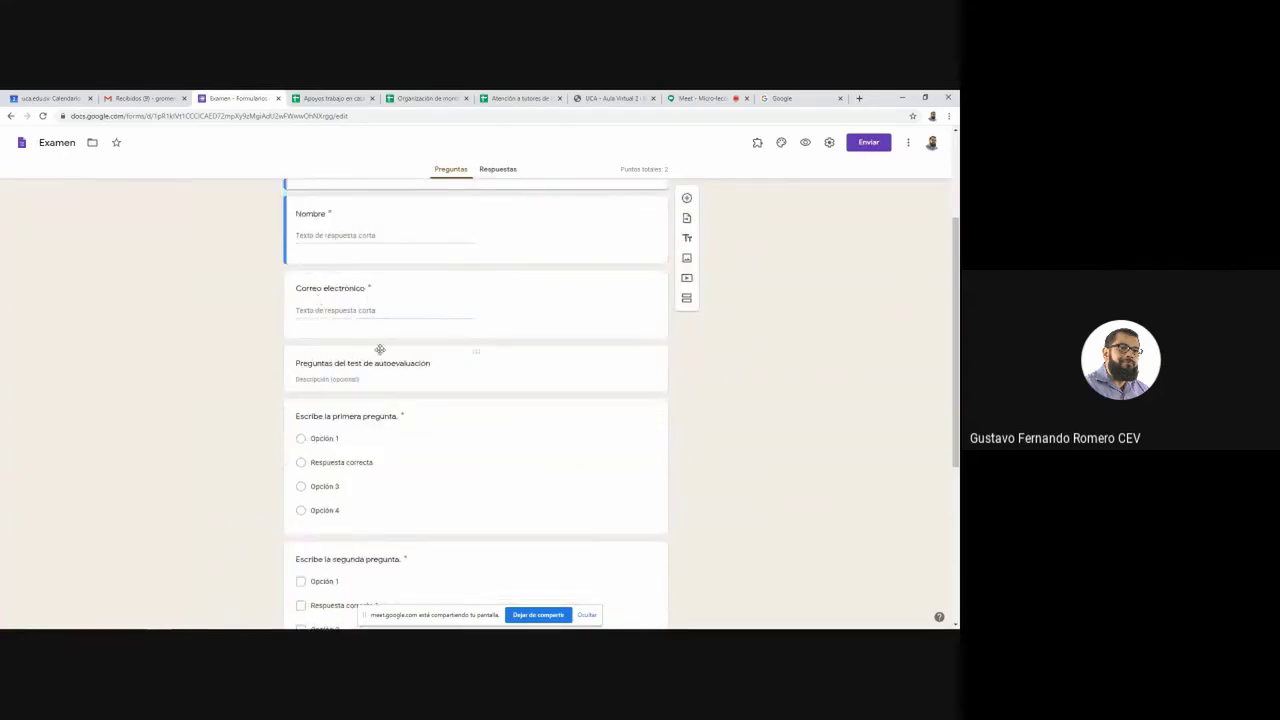
scroll(403, 433, down, 1)
scroll(403, 433, down, 1)
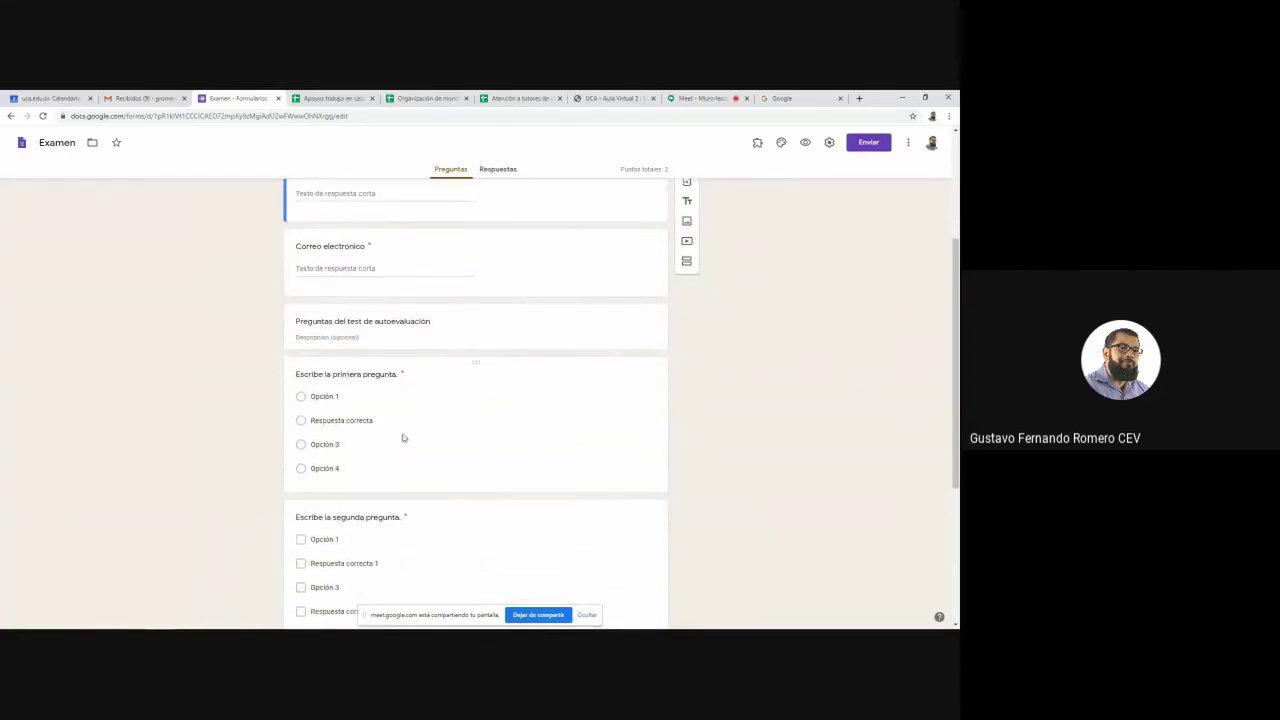
click(406, 389)
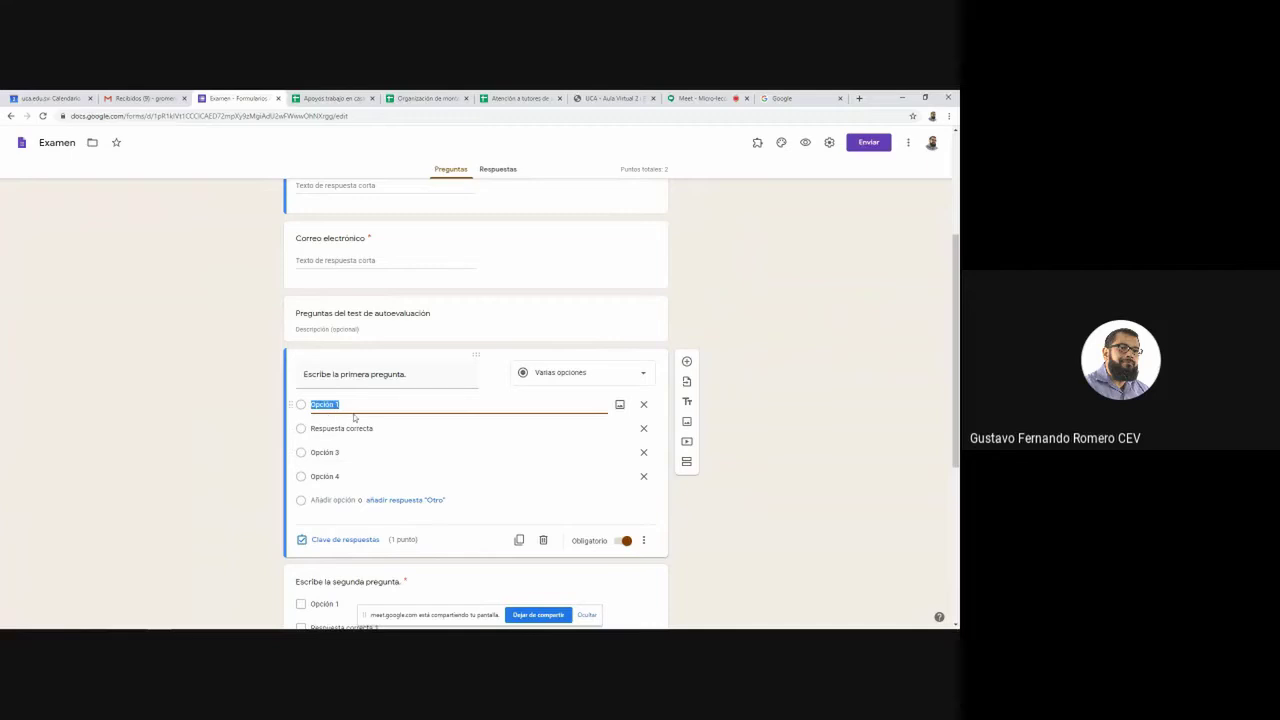
scroll(380, 440, down, 1)
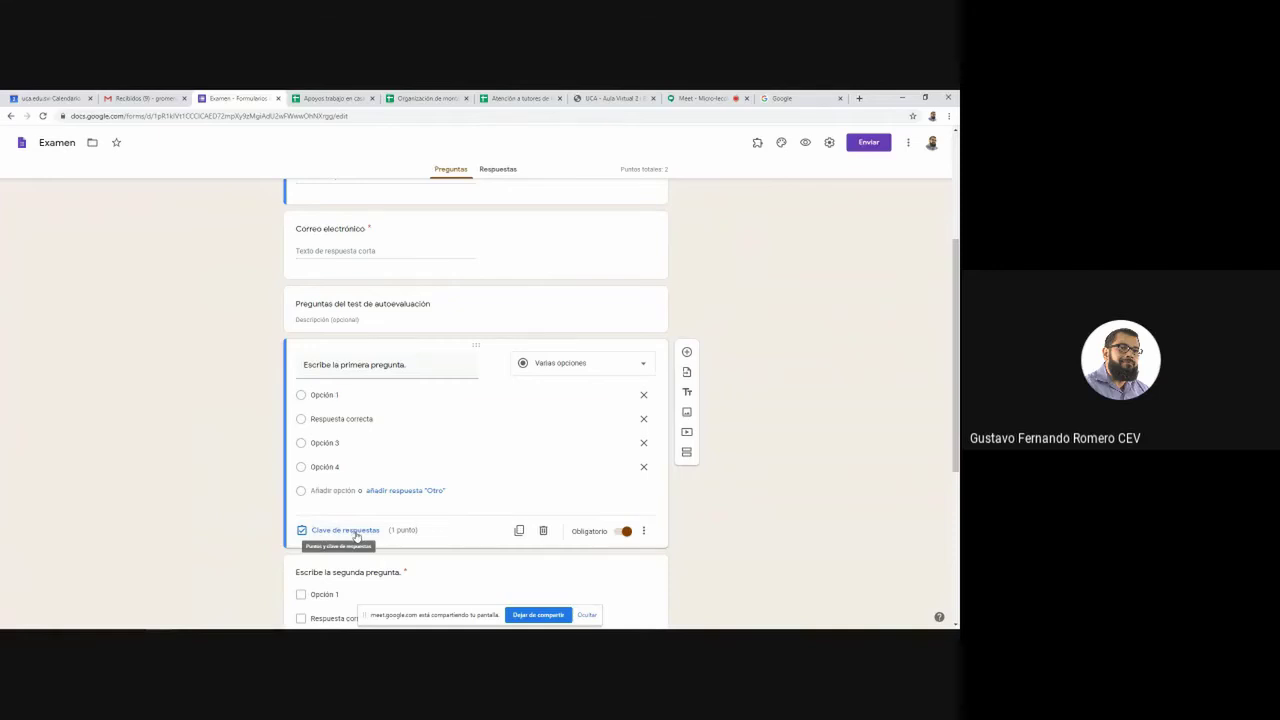
click(355, 532)
scroll(469, 499, down, 1)
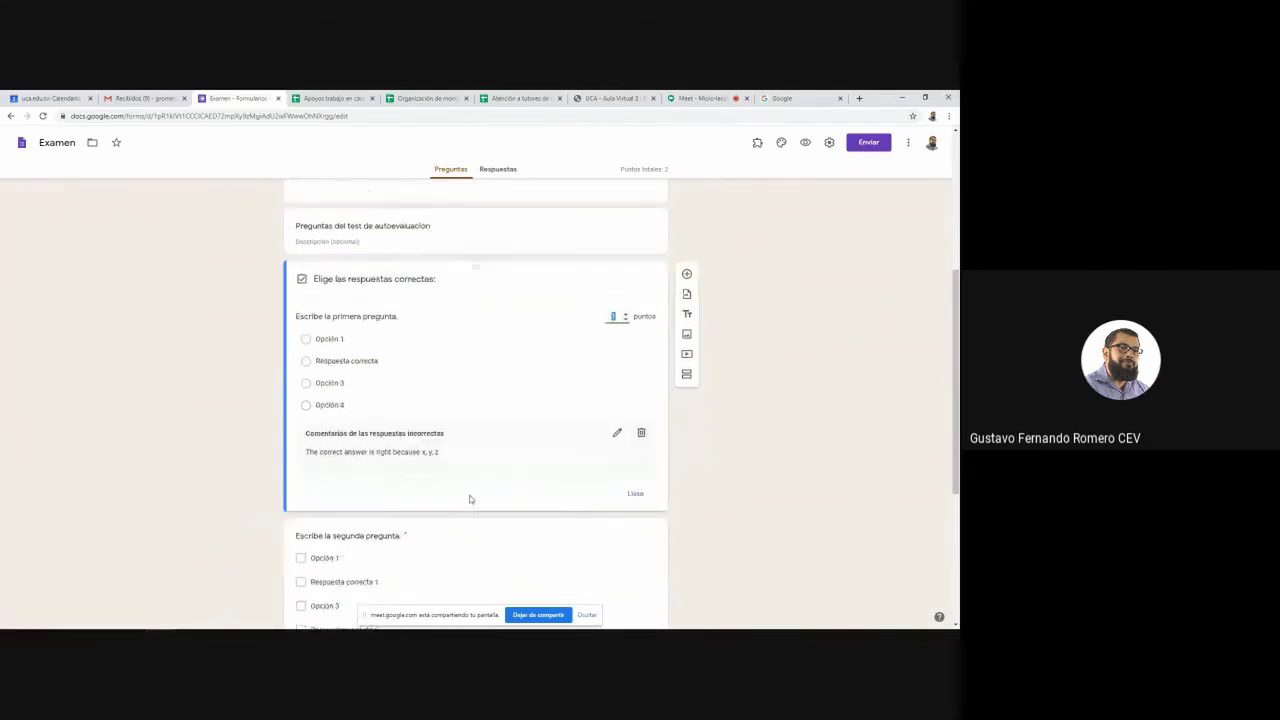
click(625, 315)
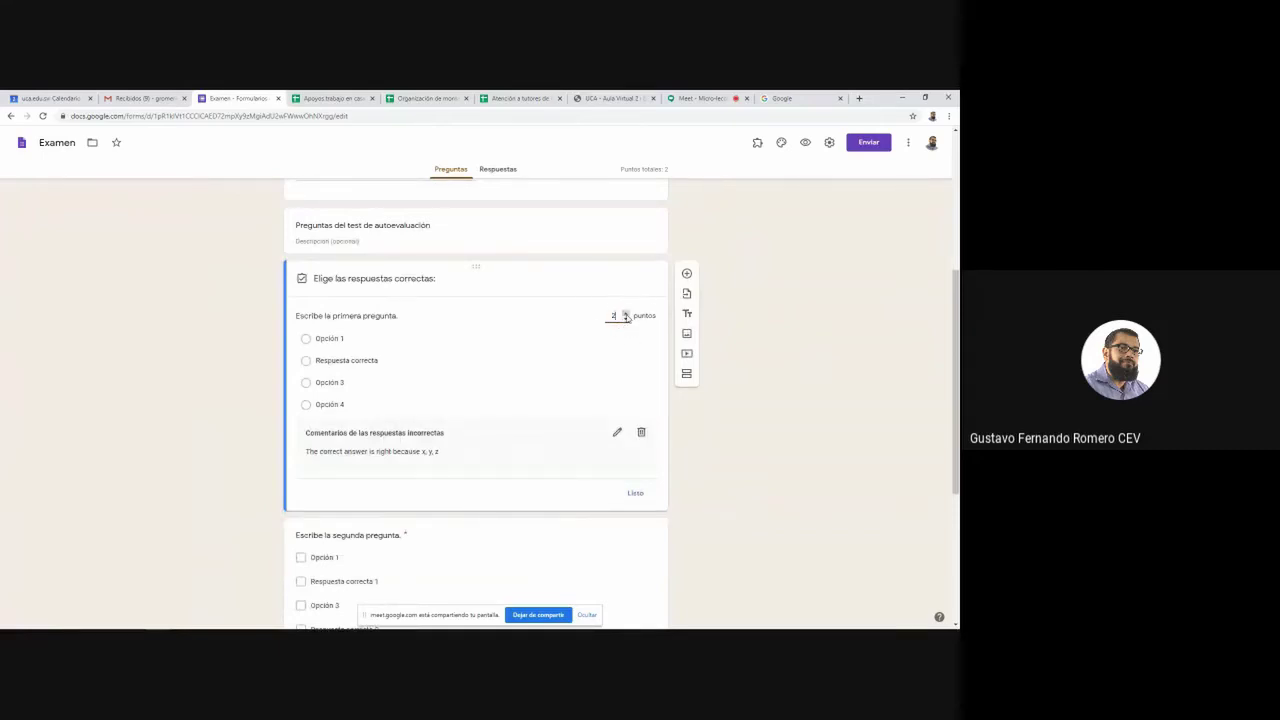
click(625, 315)
Mark only "Respuesta correcta" as the correct answer of the first question
click(306, 339)
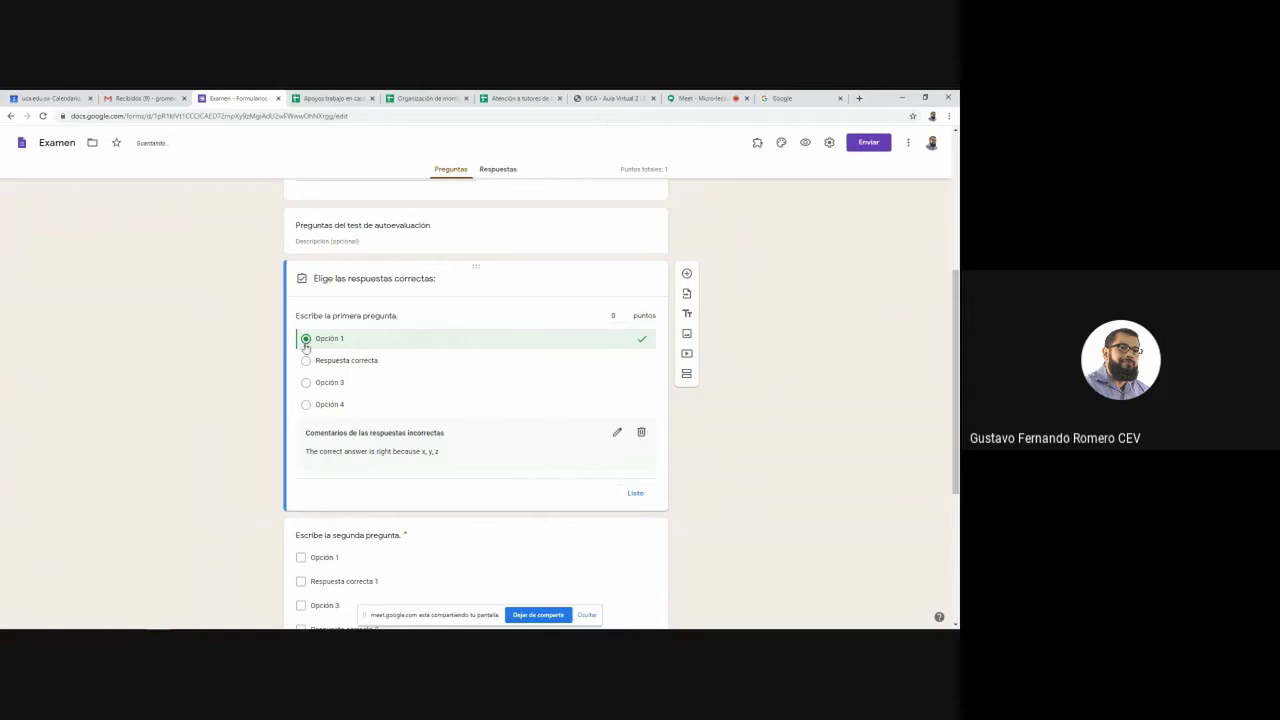
click(306, 361)
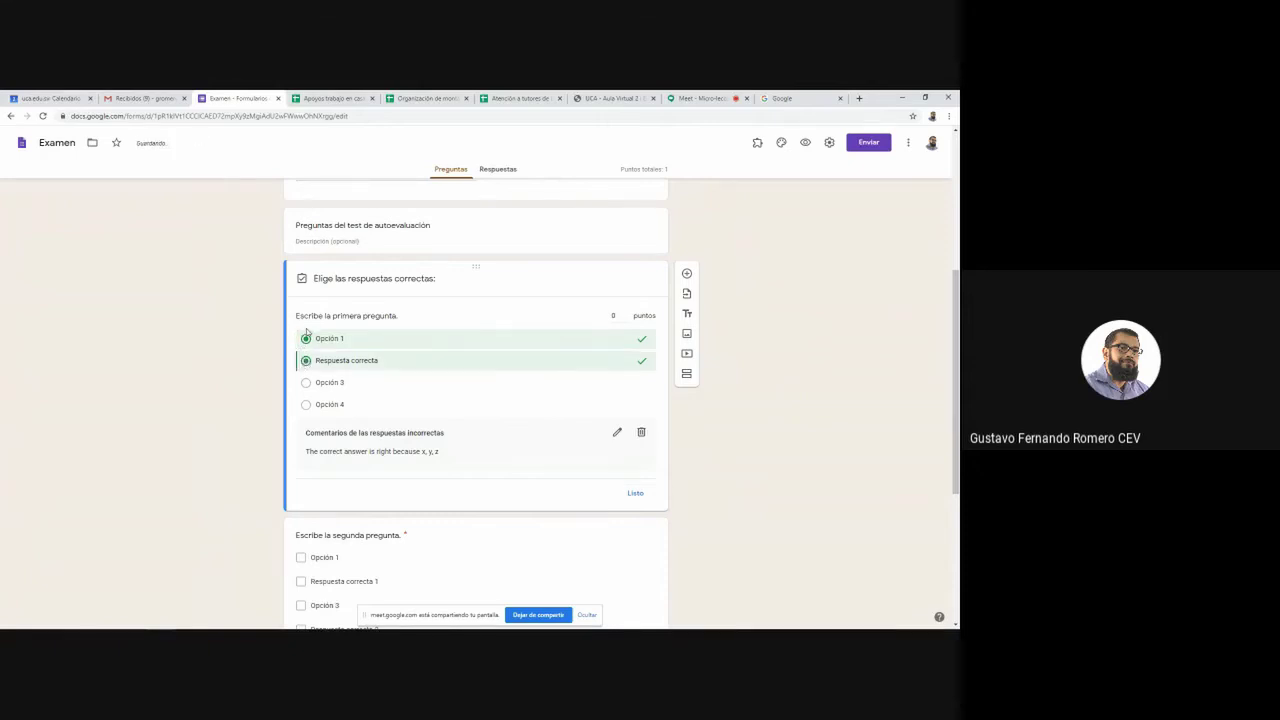
click(305, 341)
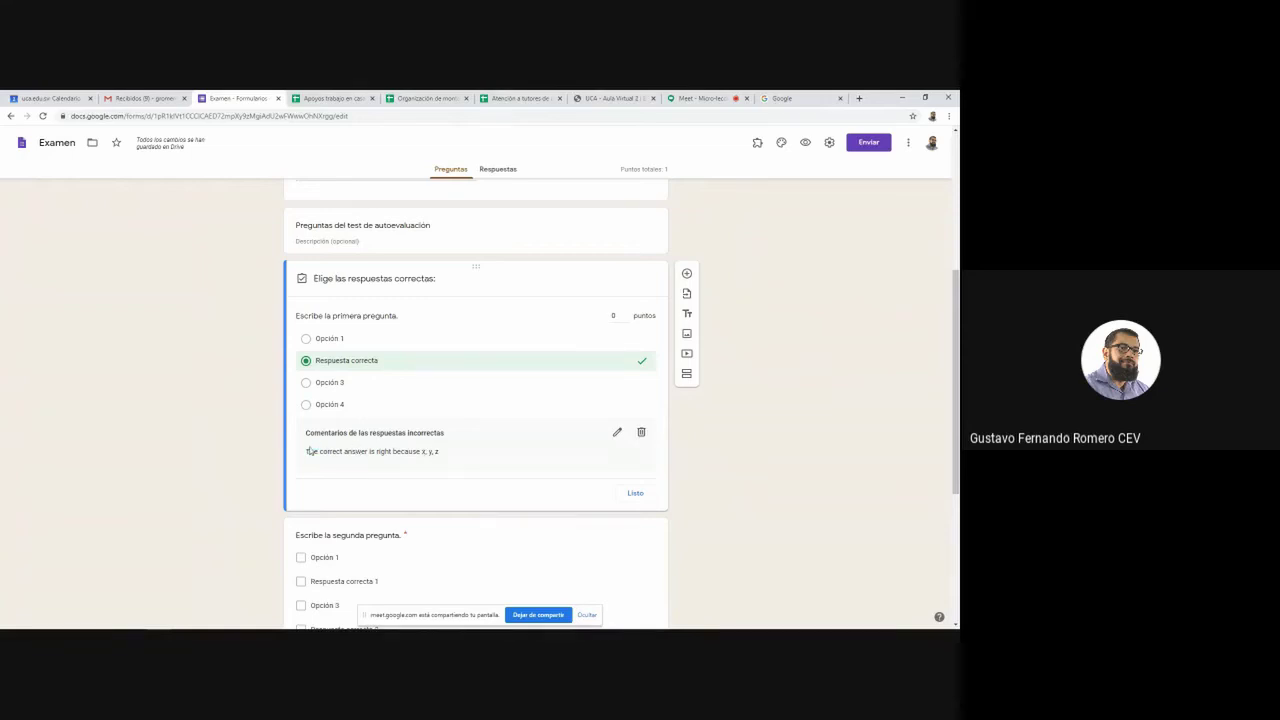
Delete the feedback for incorrect answers from the first question and finish editing its answer key
click(641, 431)
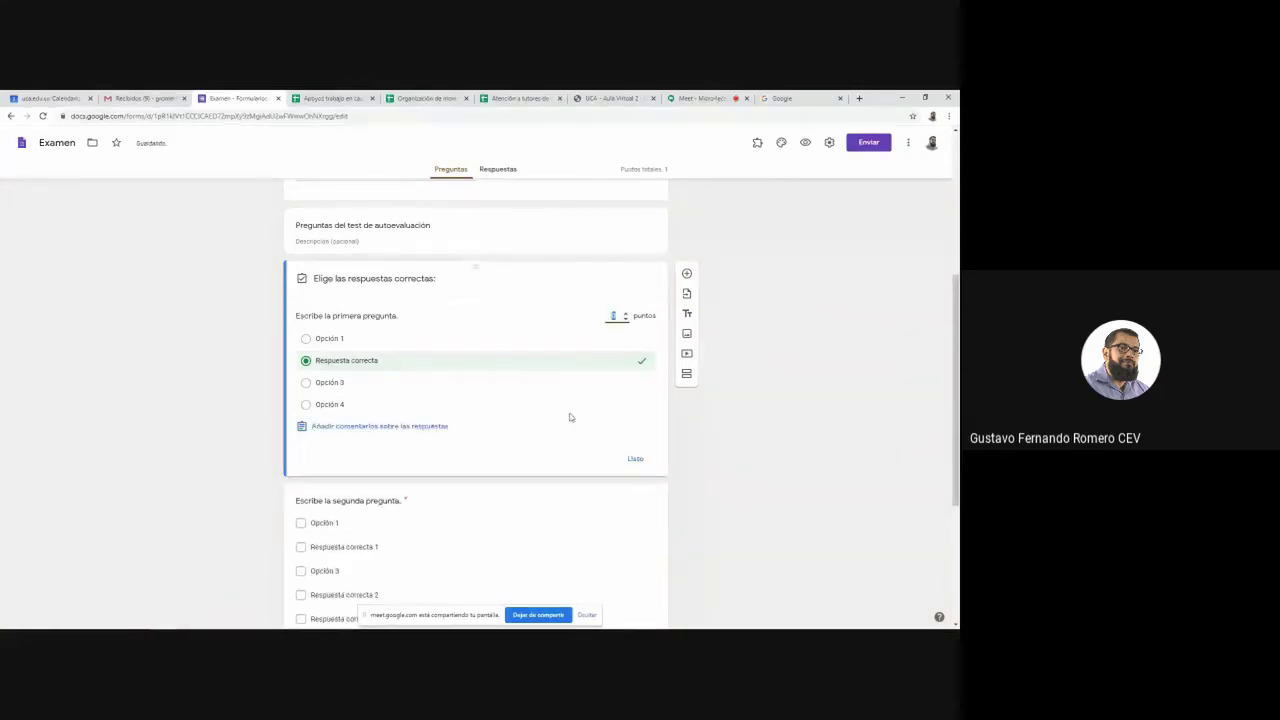
click(640, 462)
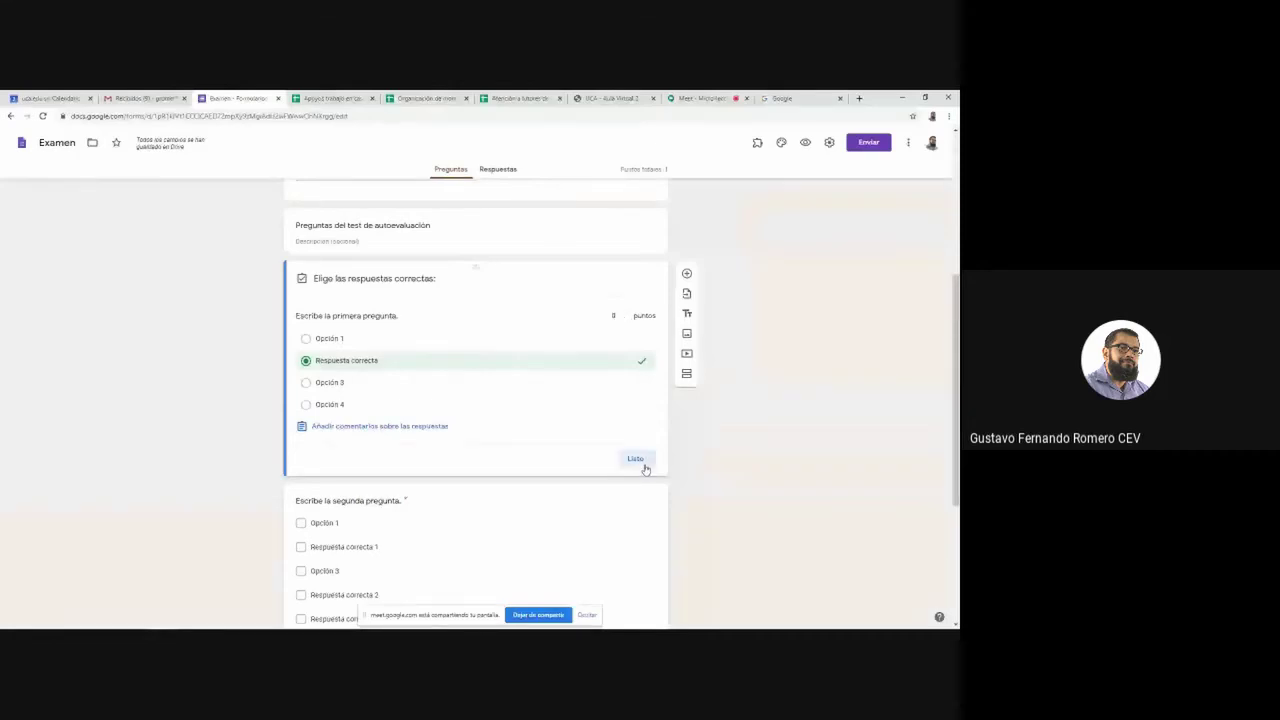
click(642, 464)
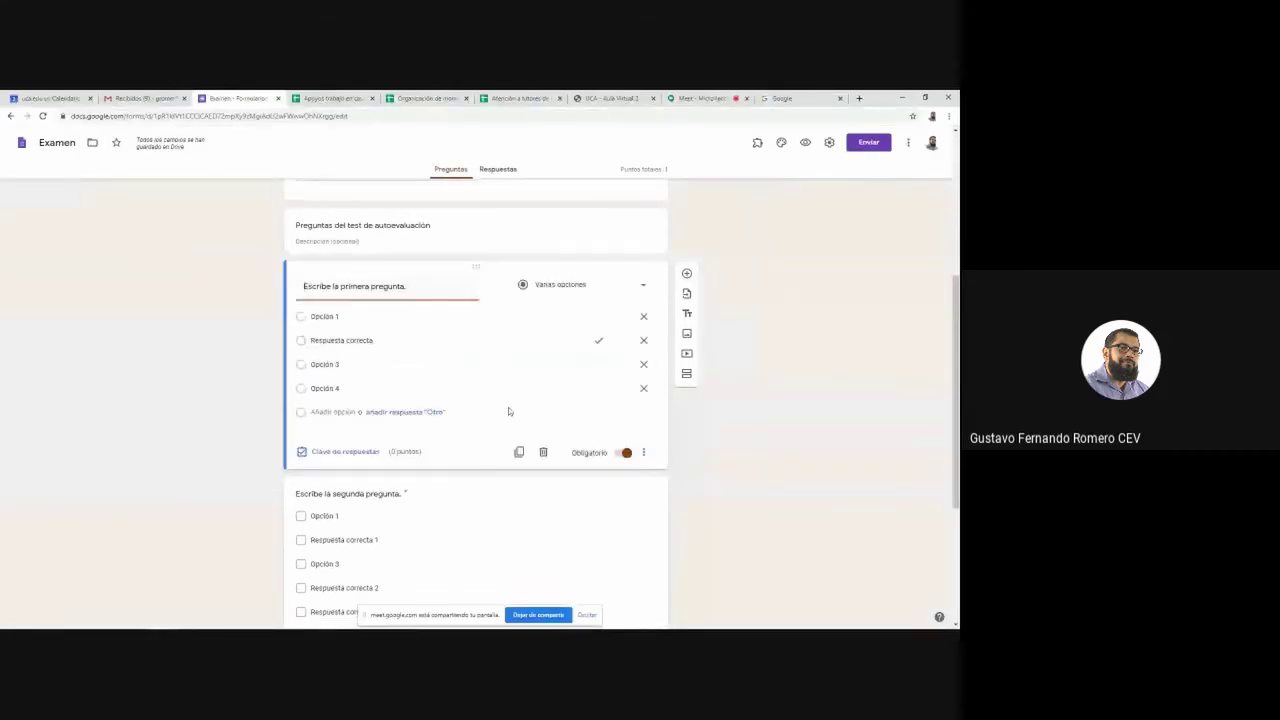
scroll(484, 388, down, 1)
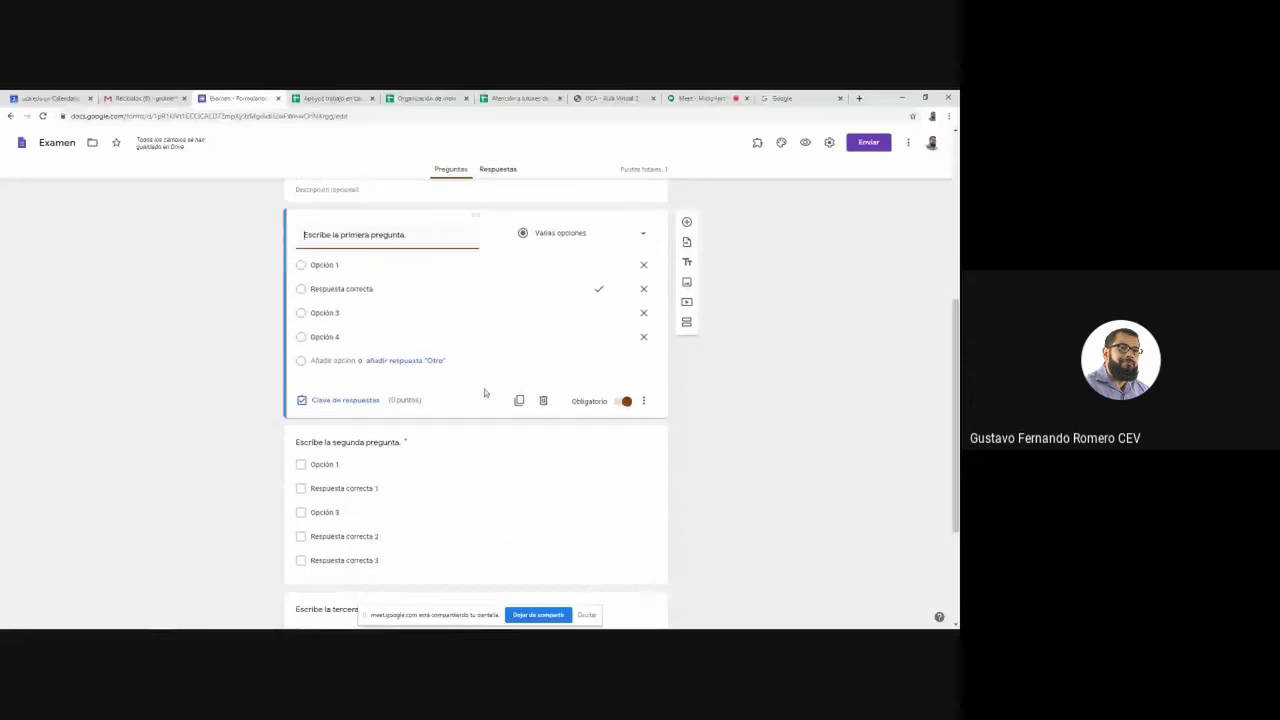
scroll(484, 388, up, 1)
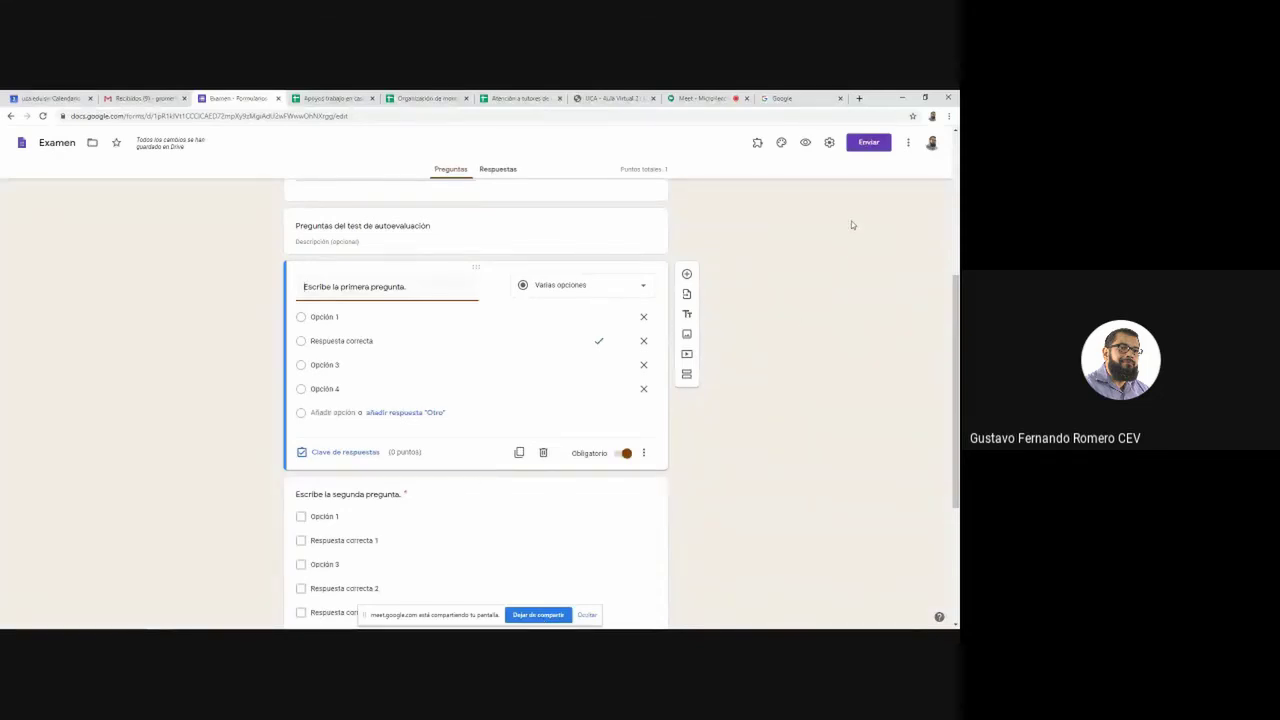
In the form's sending options, enable automatic collection of respondents' email addresses and copy the form's link
click(867, 144)
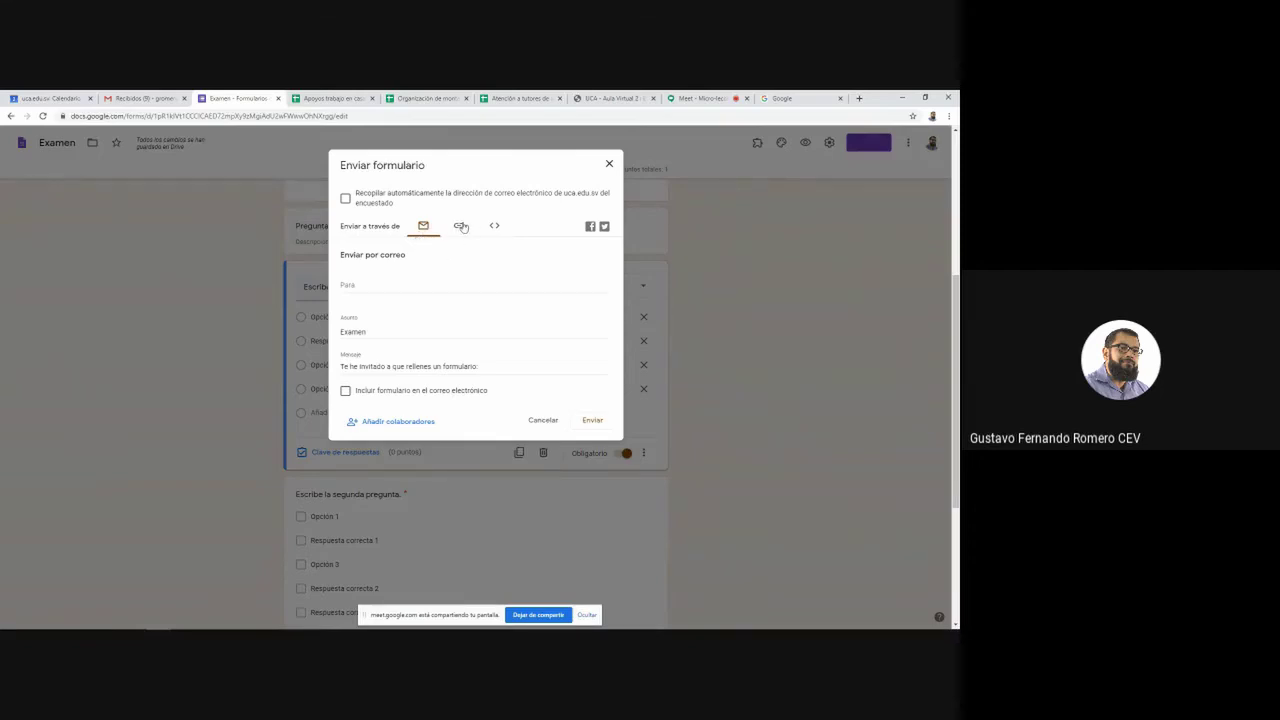
click(460, 226)
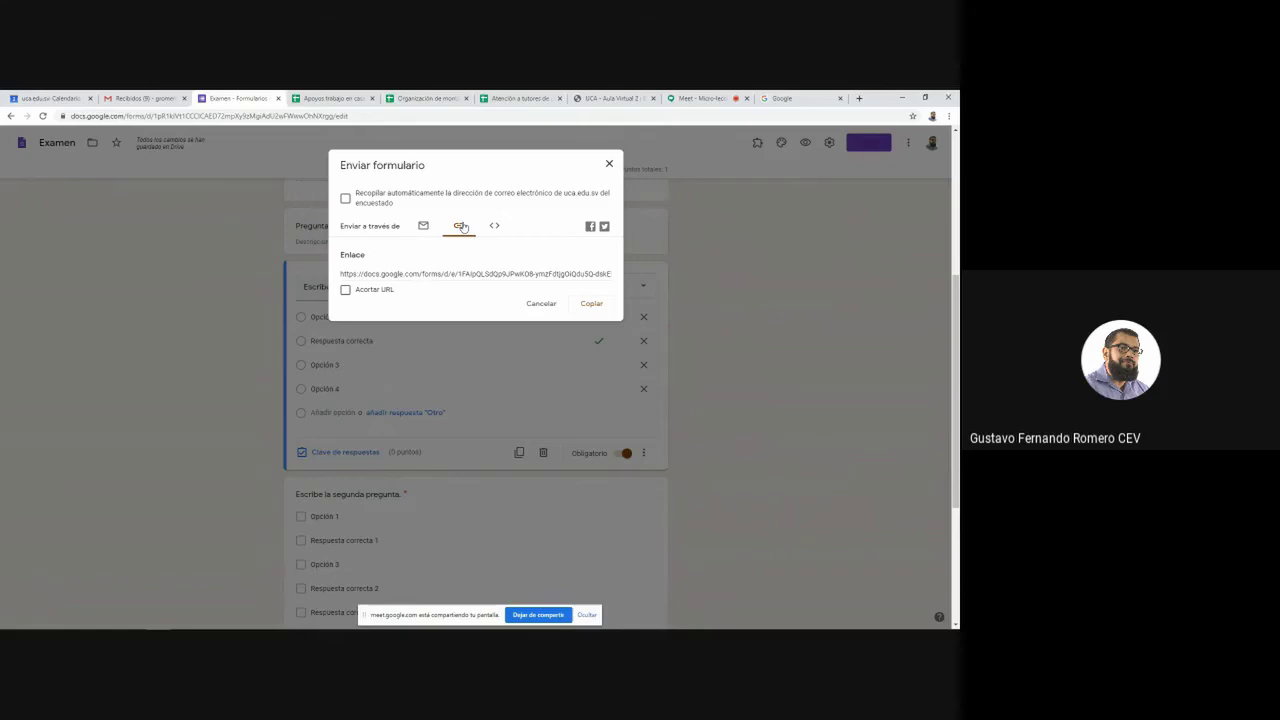
click(591, 304)
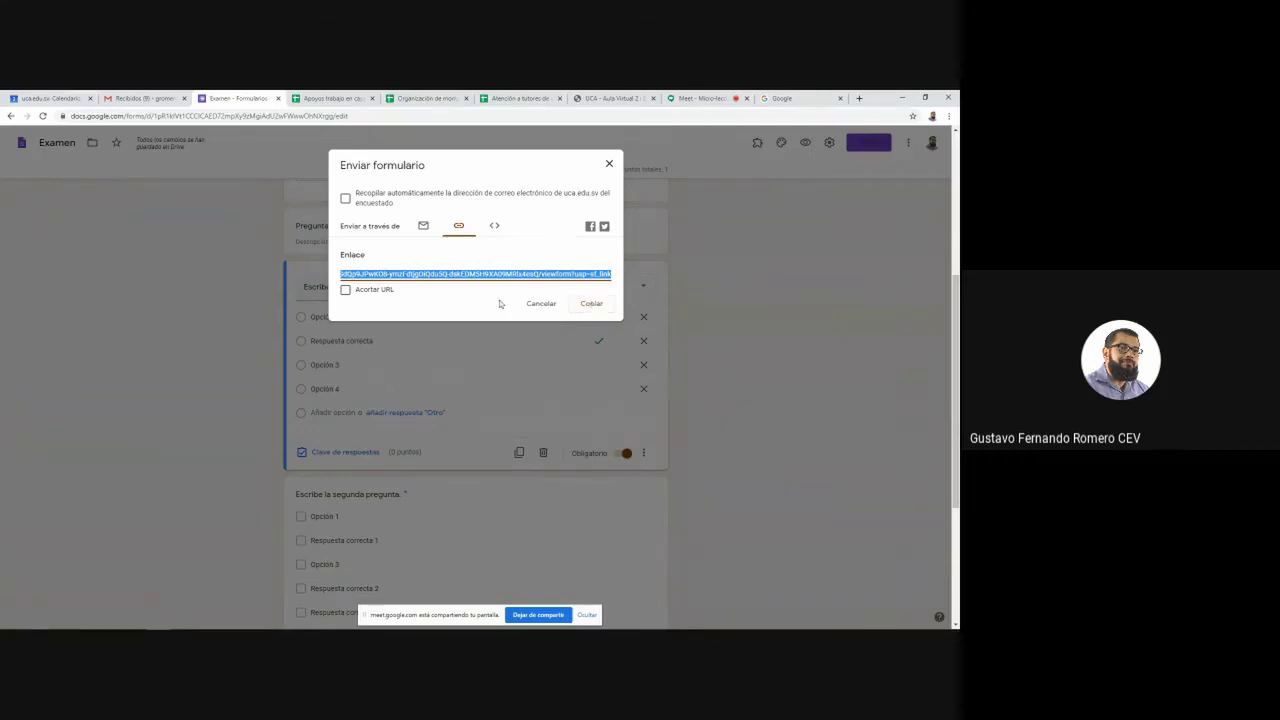
click(346, 203)
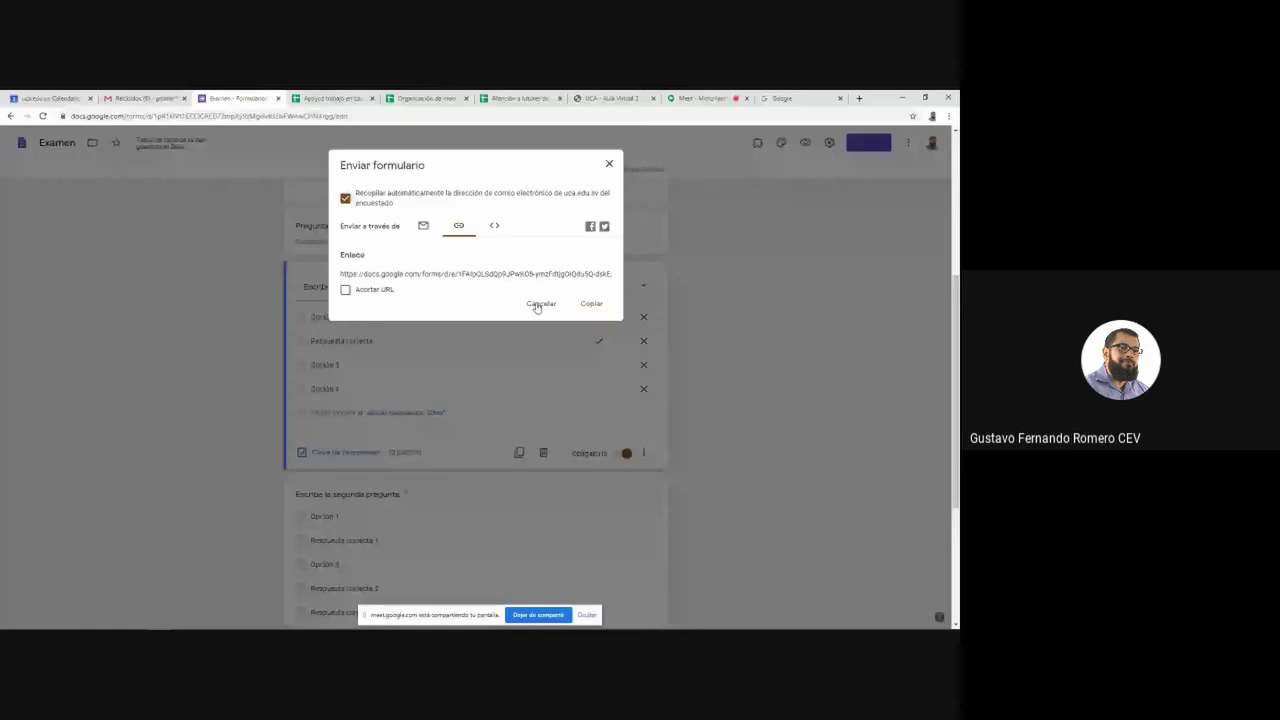
click(591, 304)
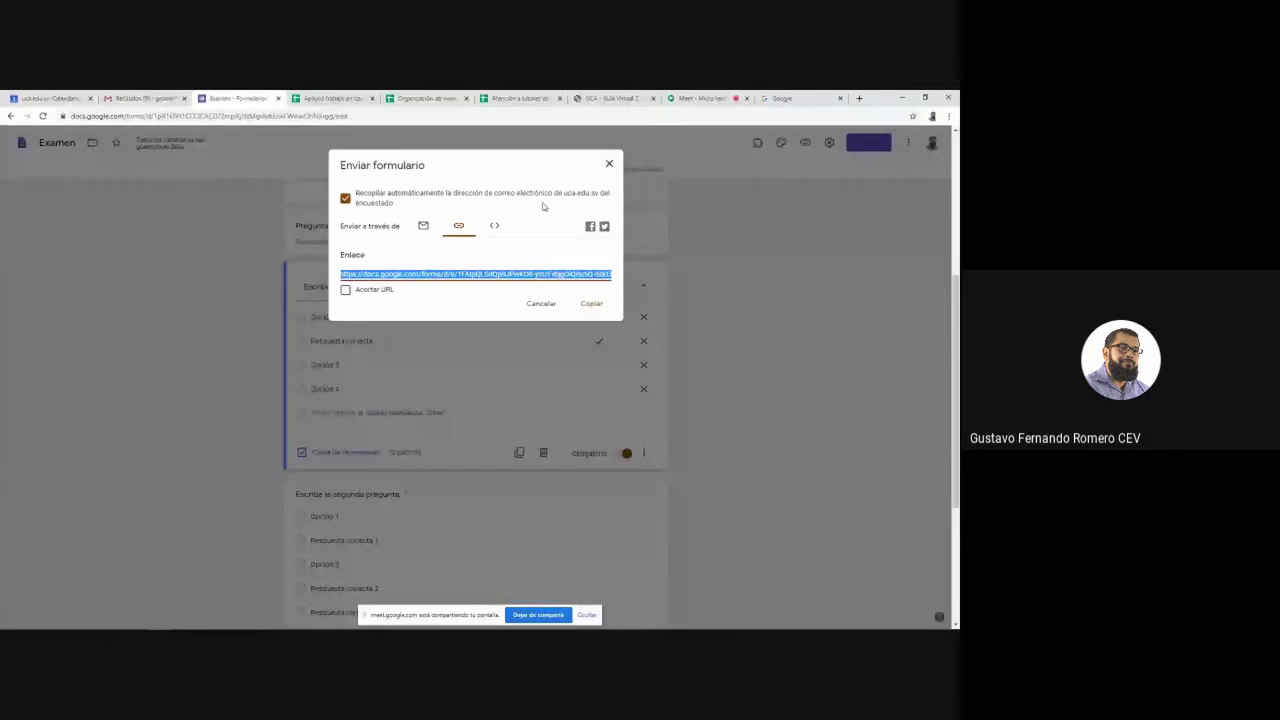
click(424, 227)
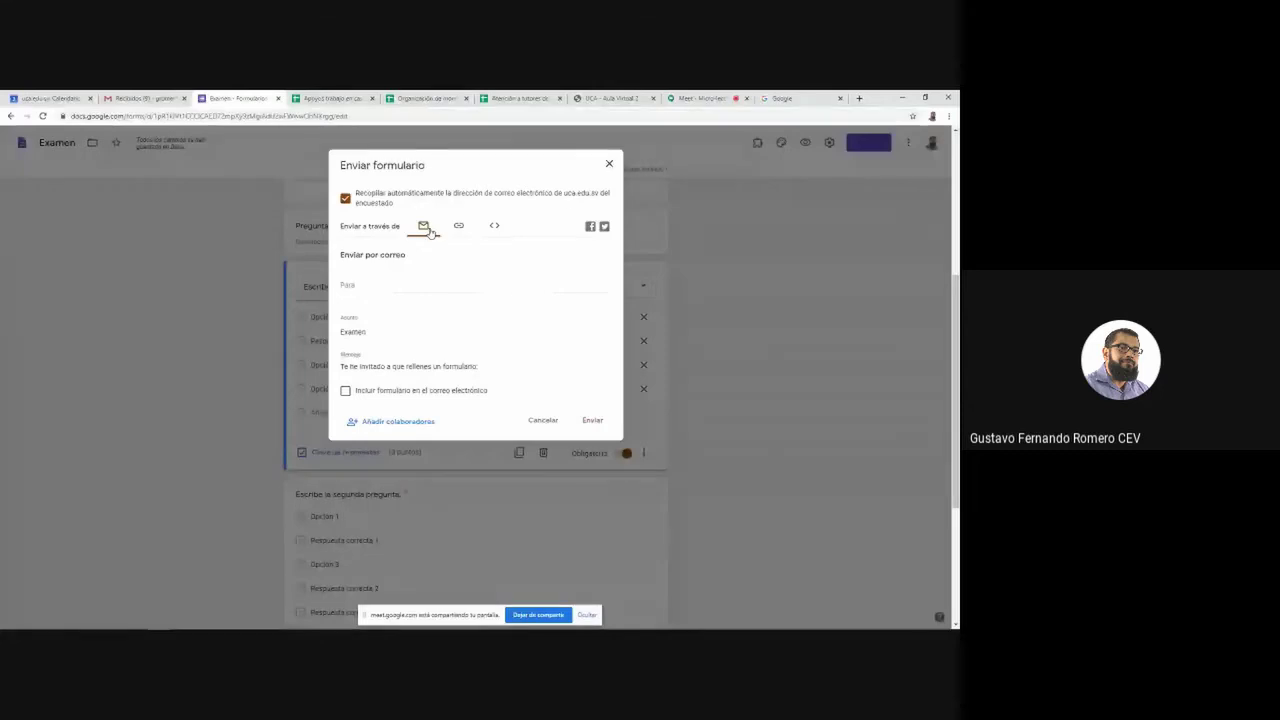
click(610, 164)
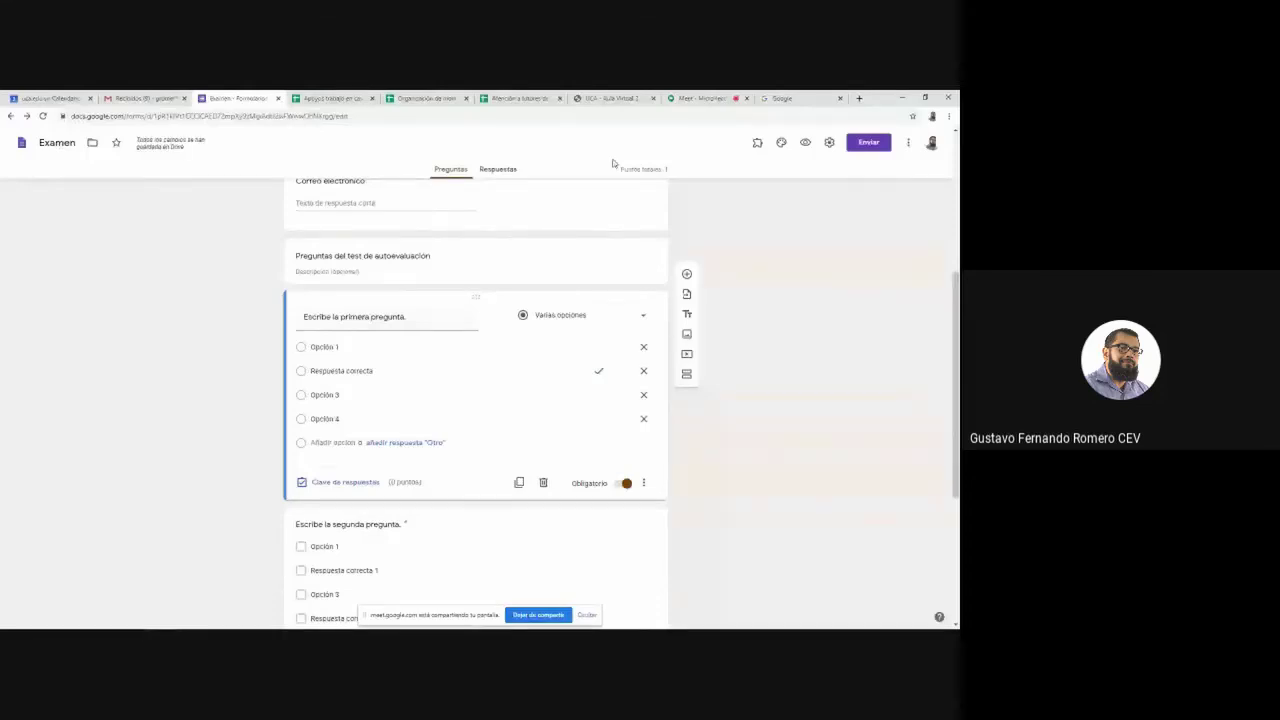
Check the responses section of the Examen form
click(496, 170)
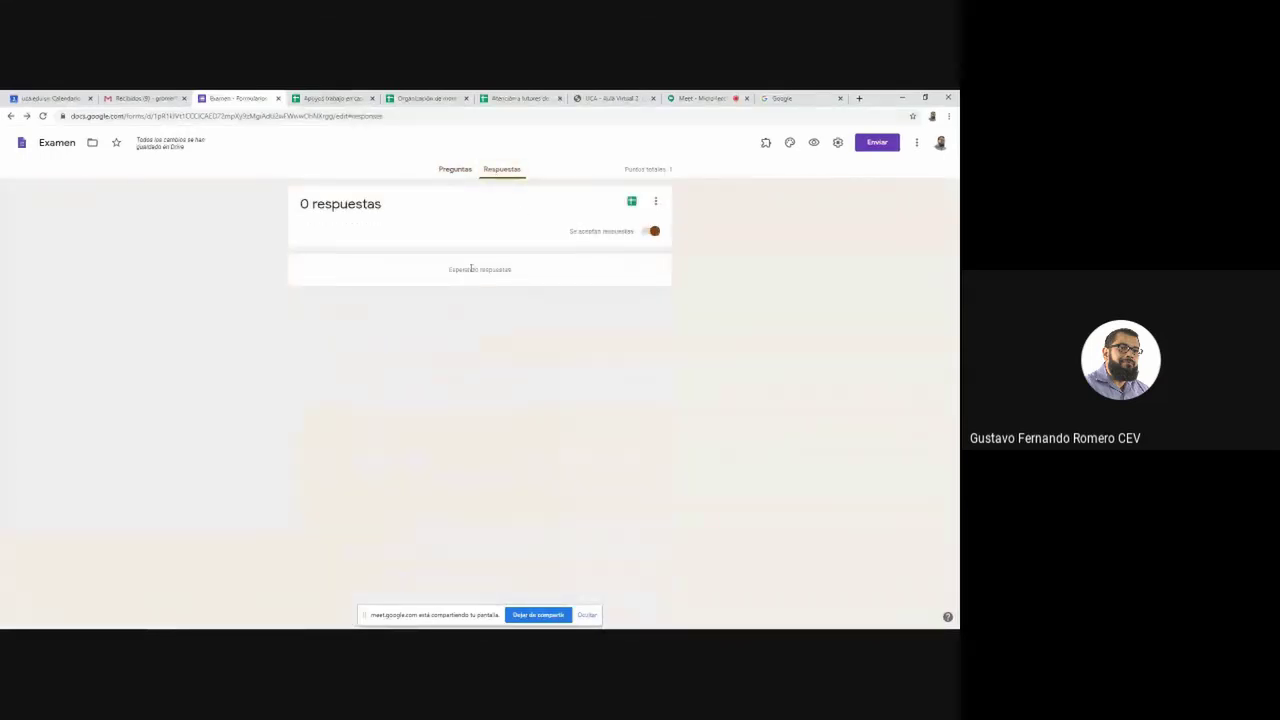
double_click(305, 205)
drag(333, 274, 569, 283)
click(571, 287)
Return to the list of forms and open the shared form "Derecho Tributario"
click(22, 145)
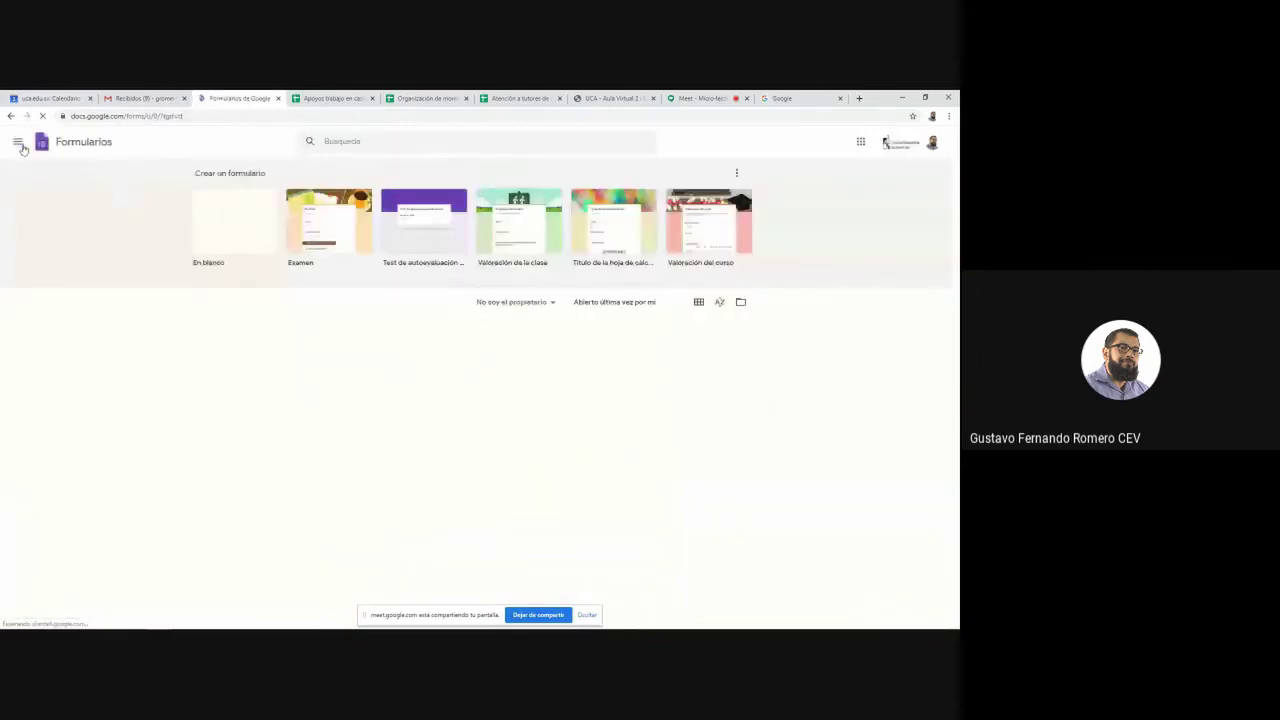
scroll(159, 355, down, 1)
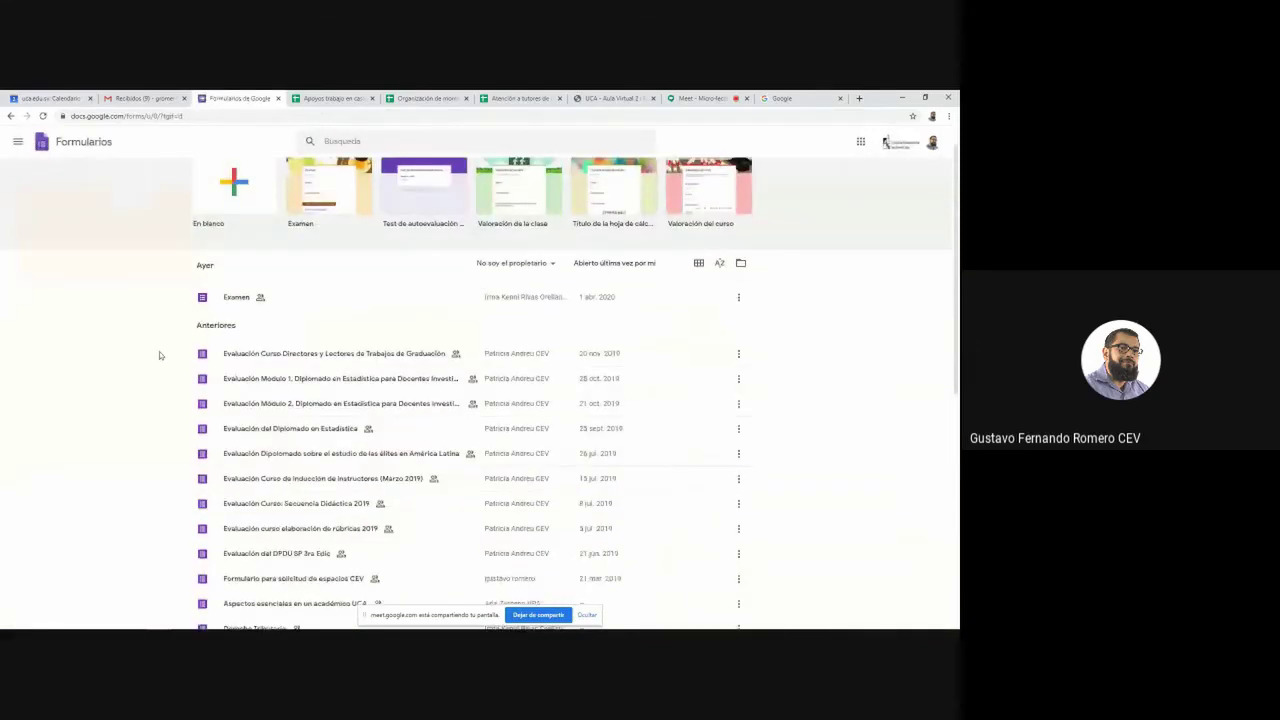
scroll(159, 354, down, 1)
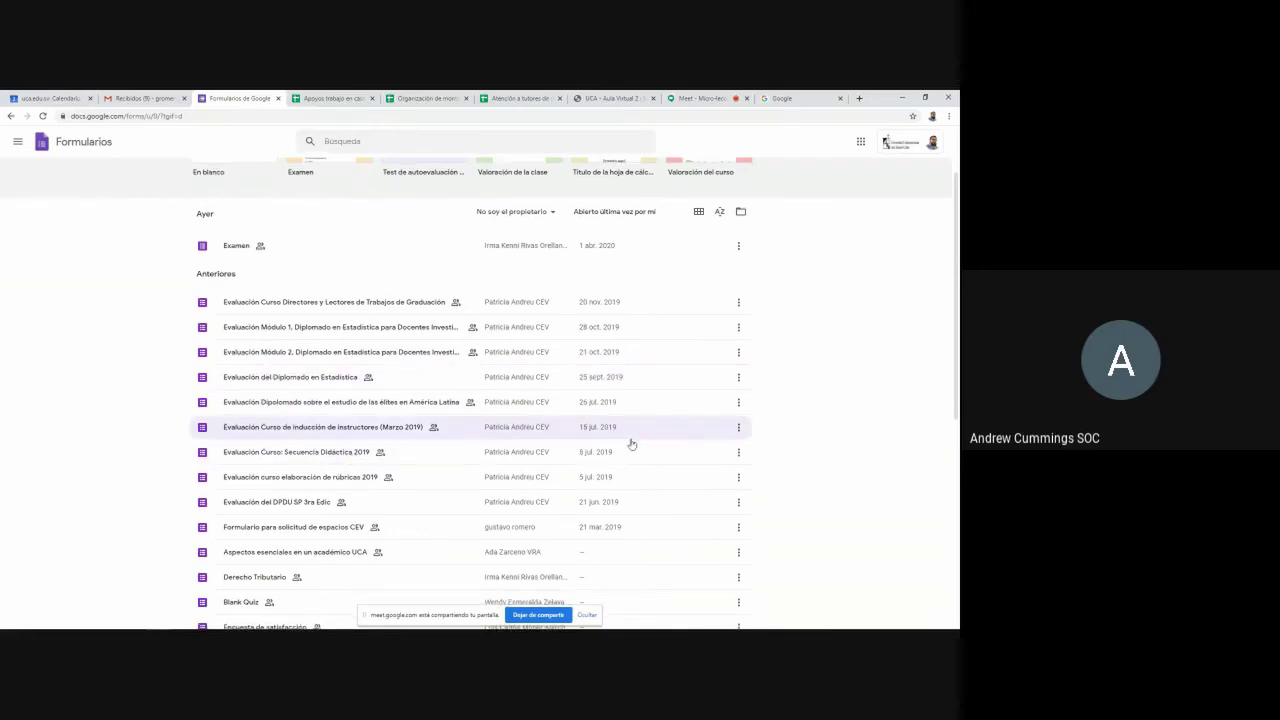
scroll(869, 435, down, 1)
scroll(869, 435, down, 1)
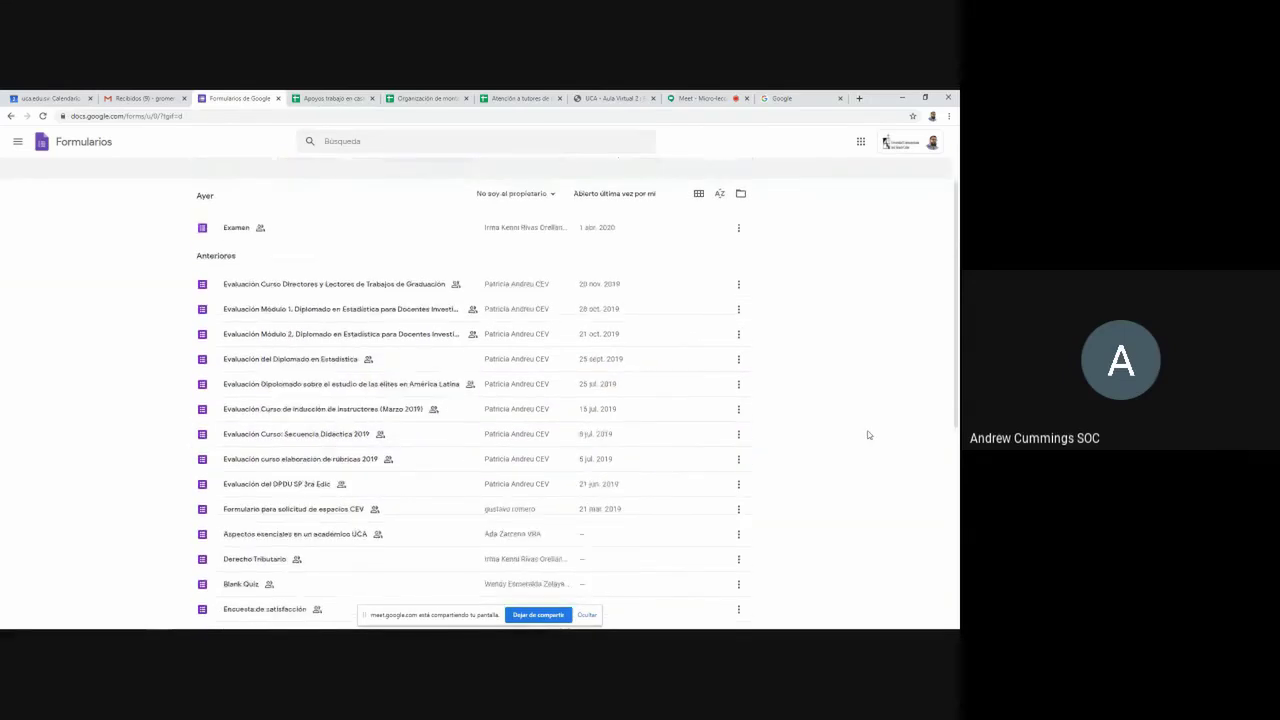
click(270, 552)
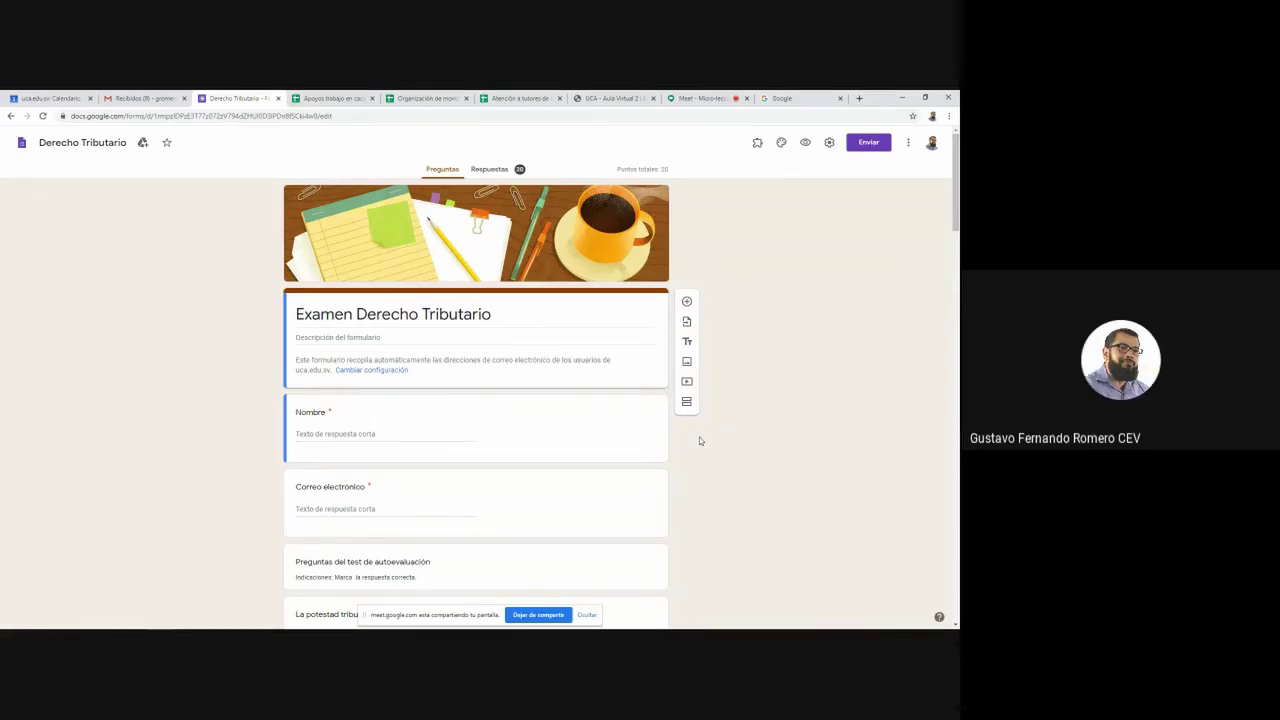
Open the sending options of the Derecho Tributario form and enter a recipient's email address for sending by email
click(868, 145)
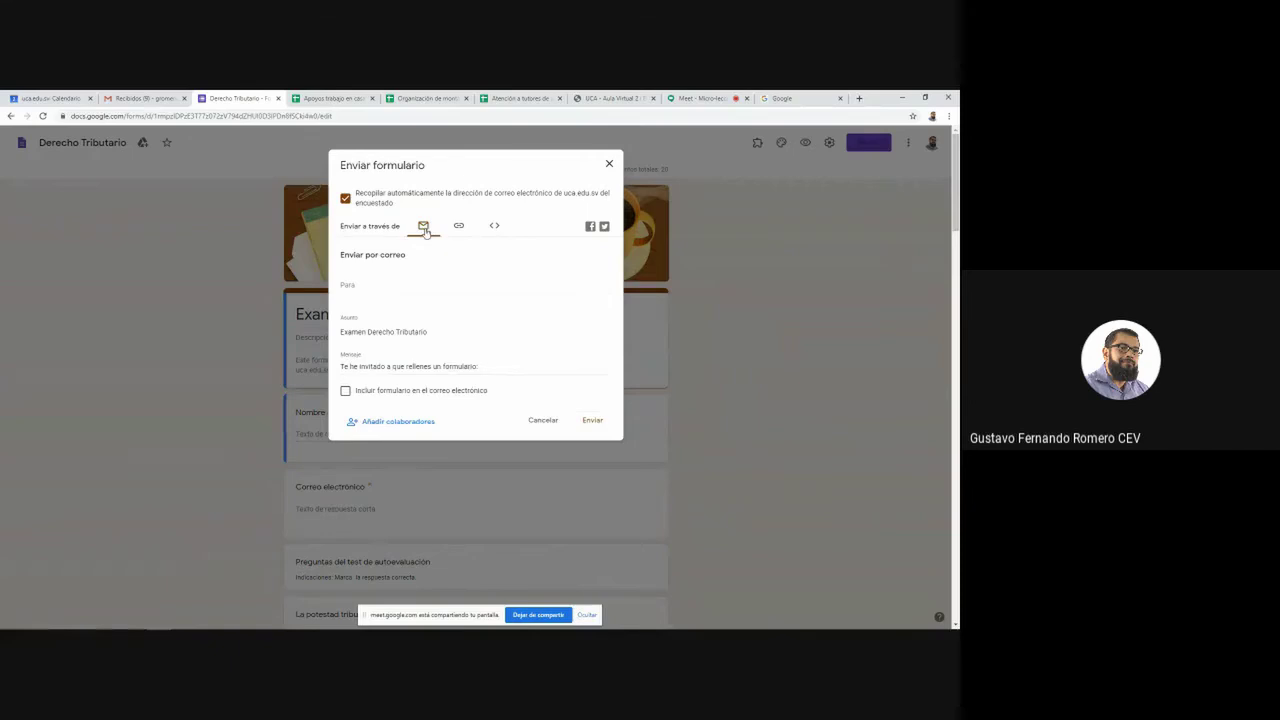
click(401, 286)
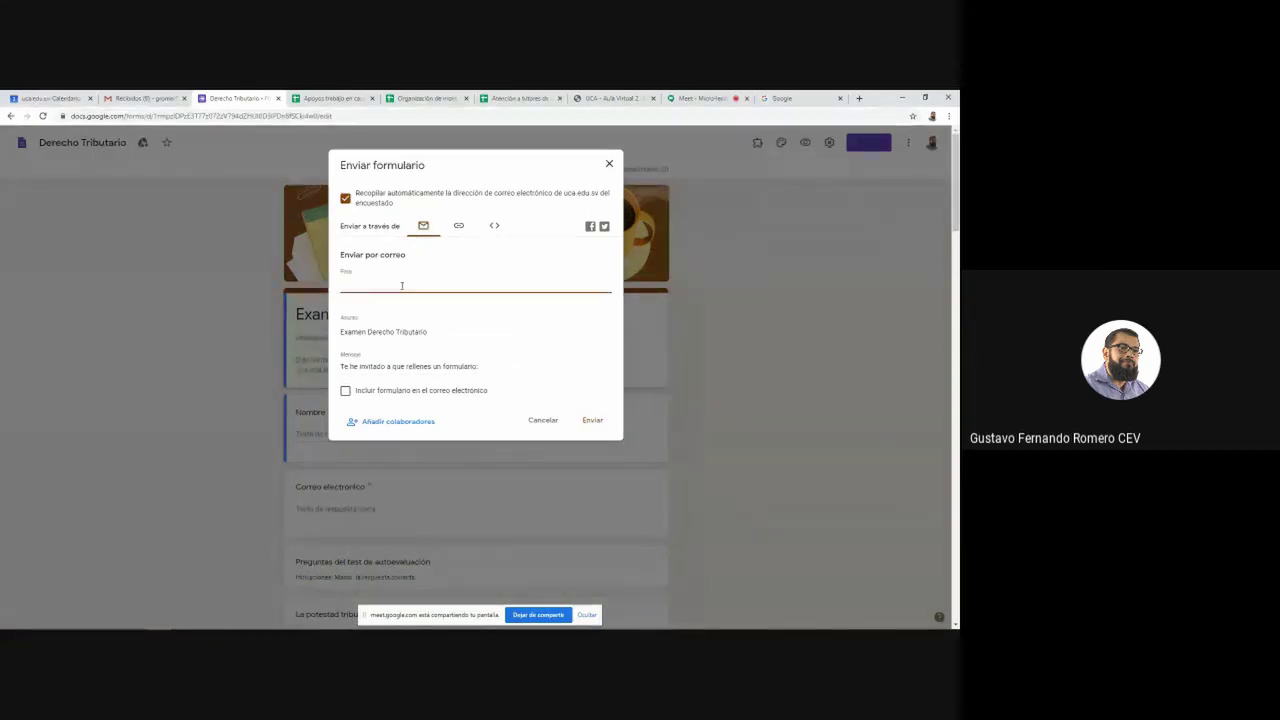
text(I)
click(391, 304)
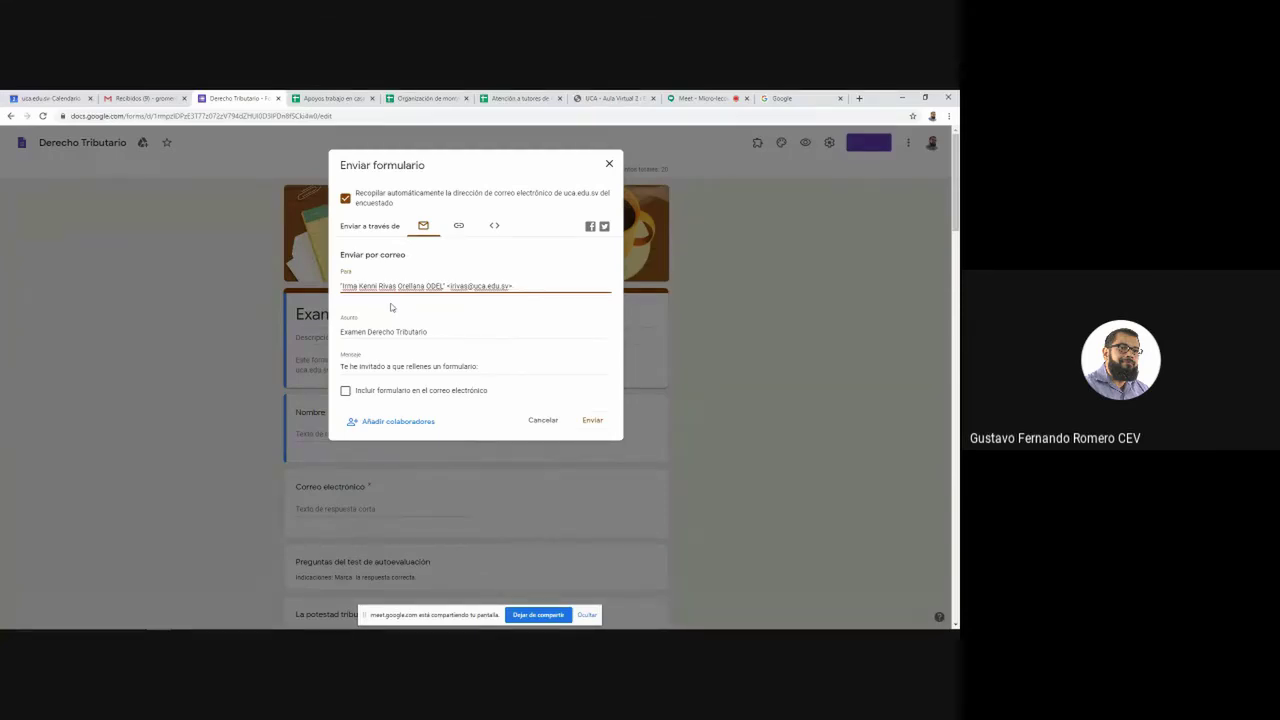
Clear the recipient's email address from the form's email invitation
key(BackSpace)
key(BackSpace)
key(BackSpace)
key(BackSpace)
key(BackSpace)
key(BackSpace)
key(BackSpace)
key(BackSpace)
key(BackSpace)
key(BackSpace)
key(BackSpace)
key(BackSpace)
key(BackSpace)
key(BackSpace)
key(BackSpace)
key(BackSpace)
key(BackSpace)
key(BackSpace)
key(BackSpace)
key(BackSpace)
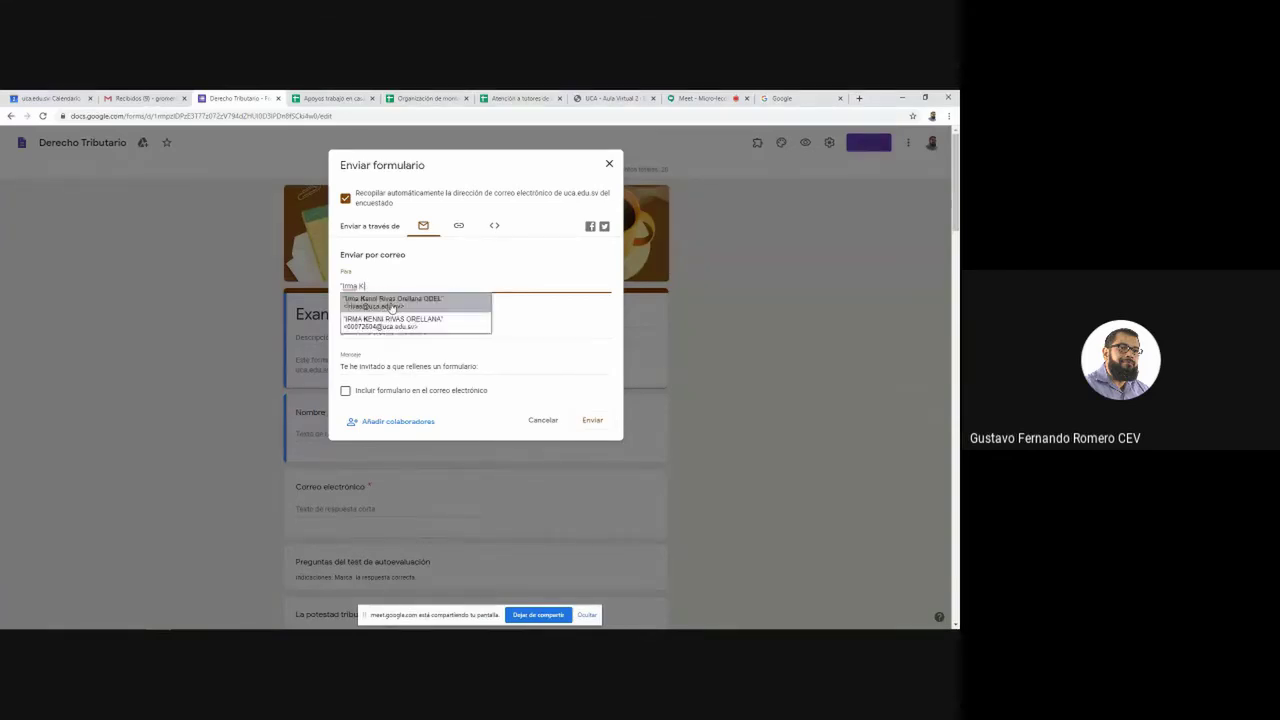
key(BackSpace)
key(BackSpace)
key(BackSpace)
key(BackSpace)
key(BackSpace)
key(BackSpace)
key(BackSpace)
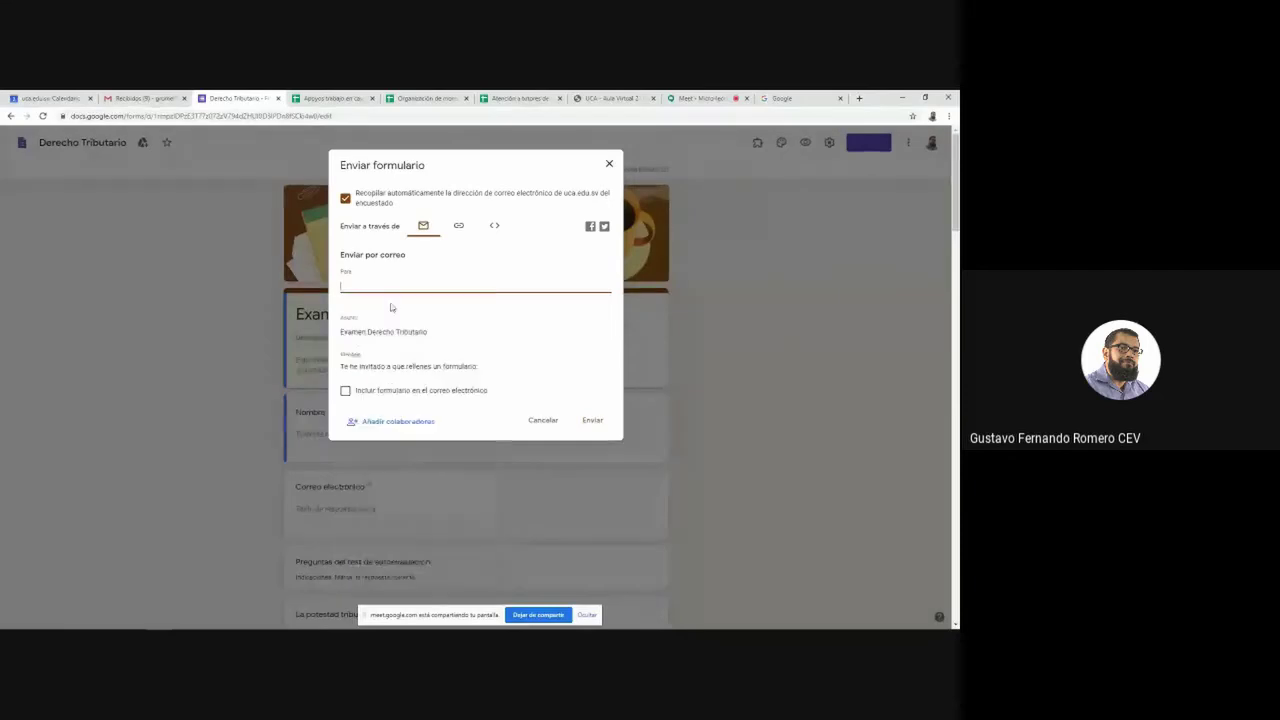
Copy the shareable link of the Derecho Tributario form and close the sending options
click(458, 228)
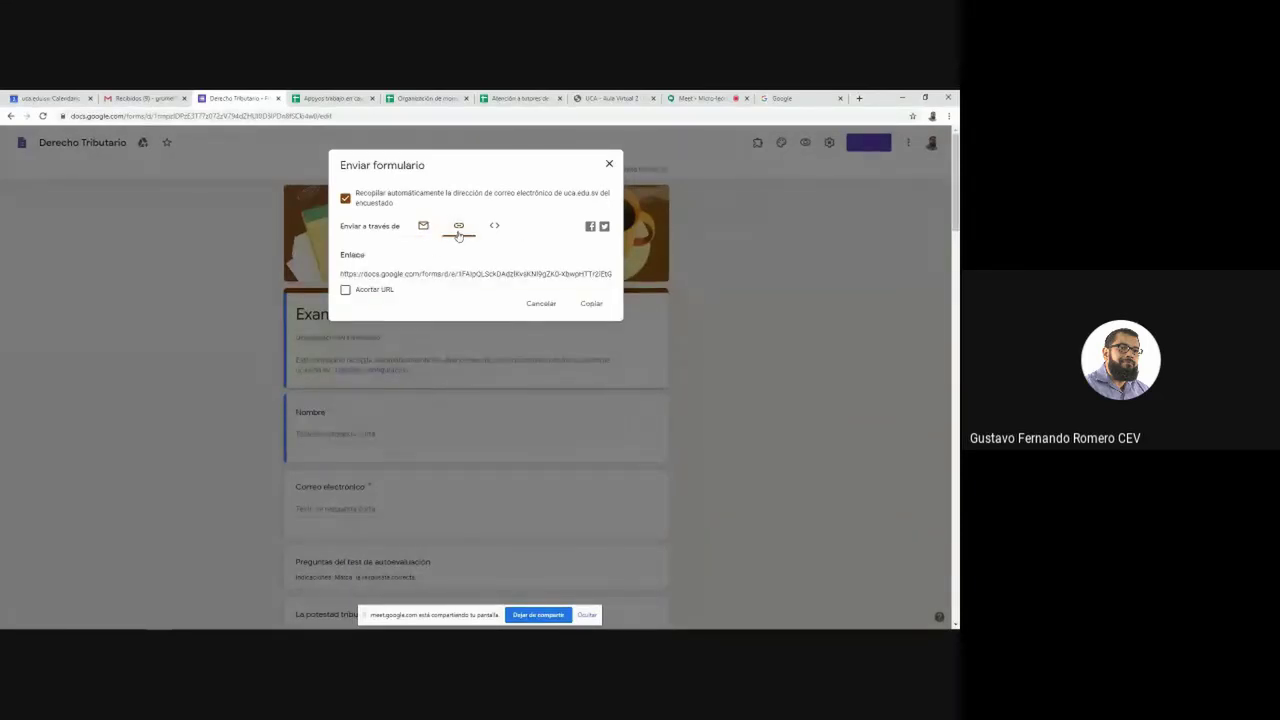
click(592, 304)
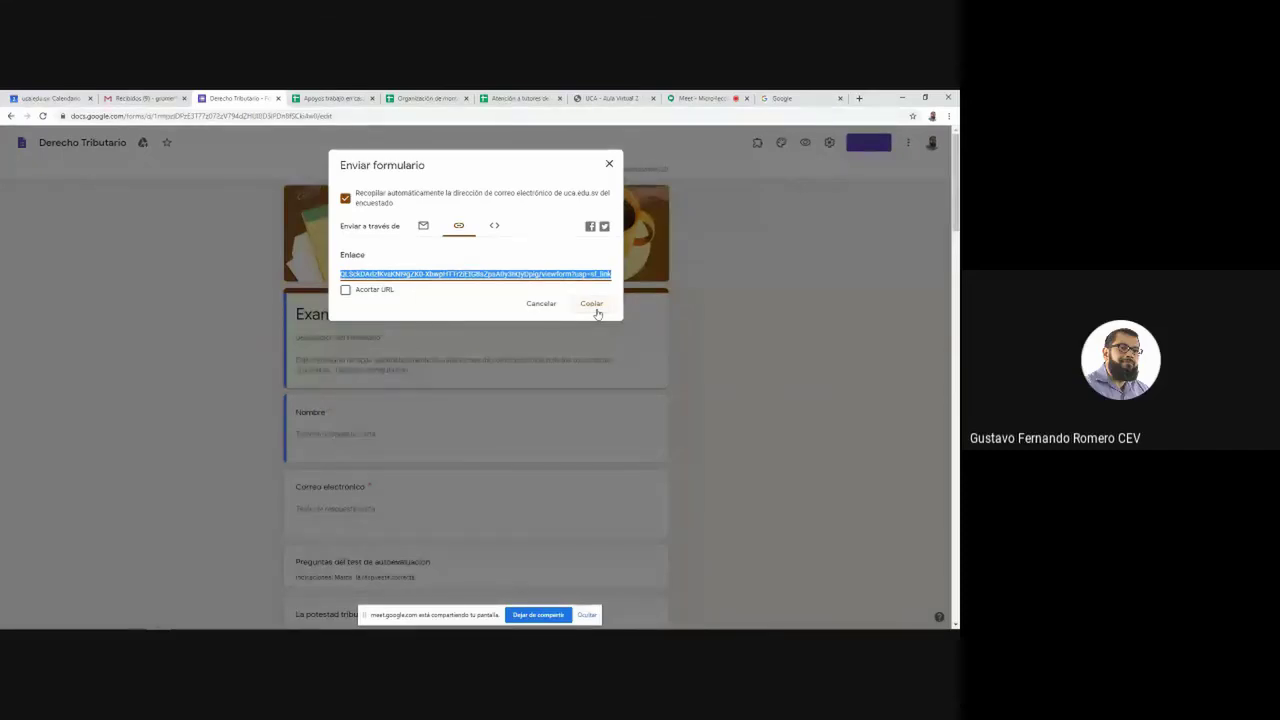
click(610, 165)
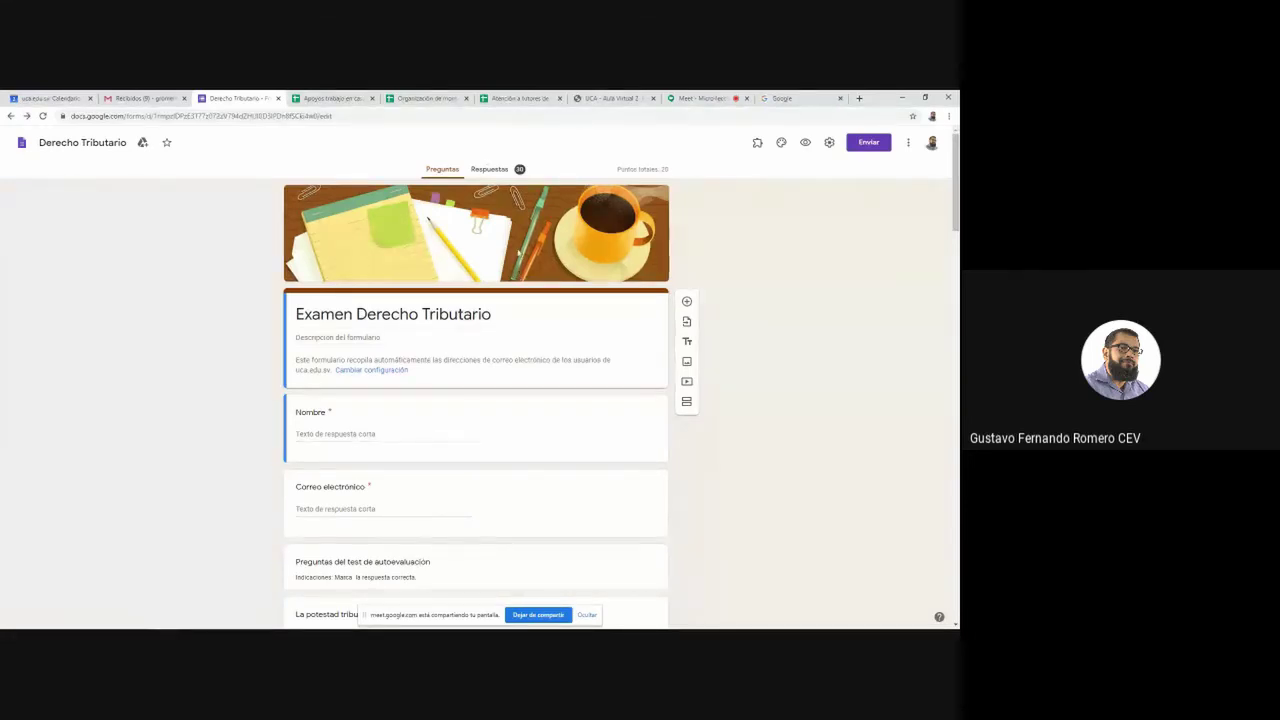
Review the summary of the Derecho Tributario form's responses, including the score distribution and the frequently missed questions
click(495, 170)
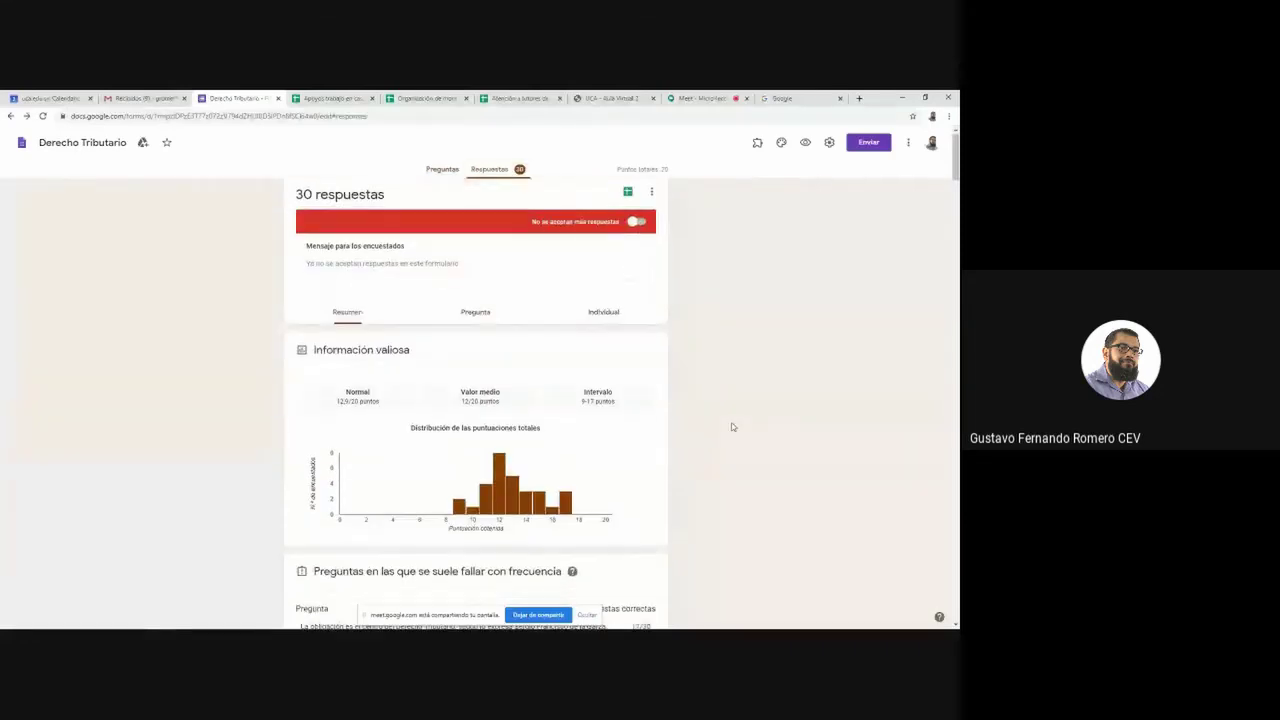
scroll(731, 427, down, 1)
scroll(731, 427, down, 1)
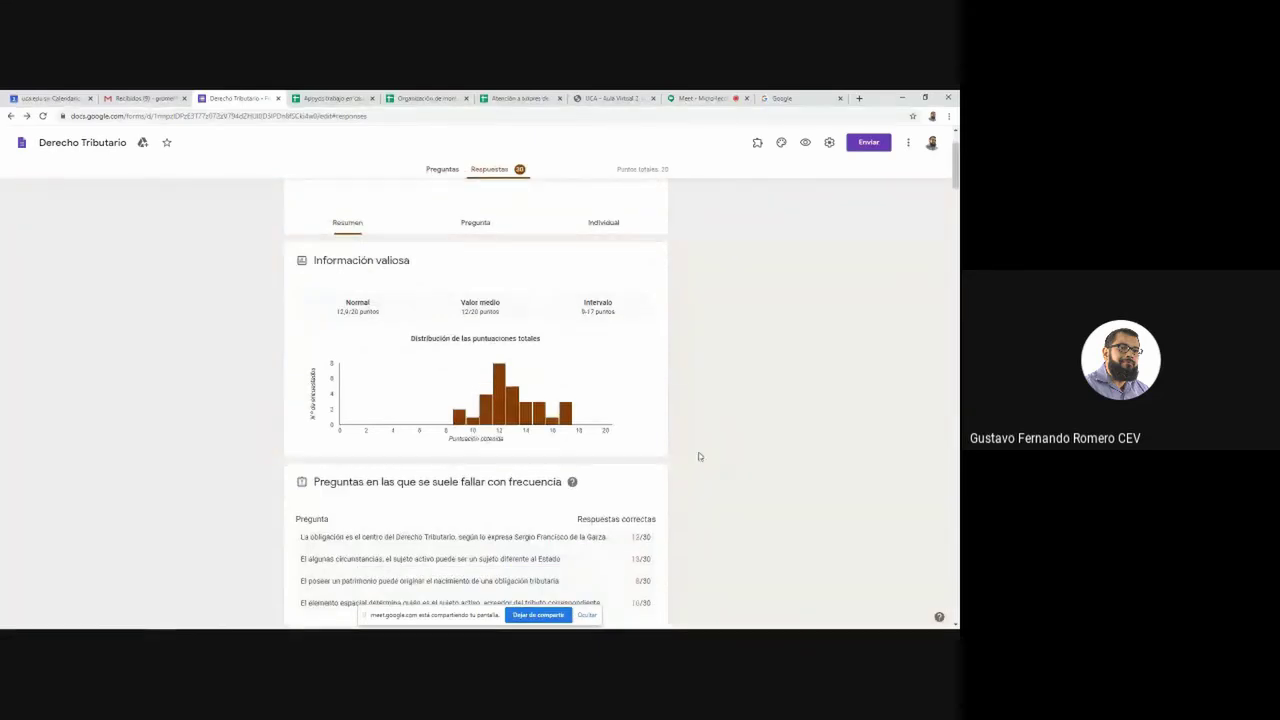
scroll(643, 514, down, 1)
scroll(386, 420, up, 2)
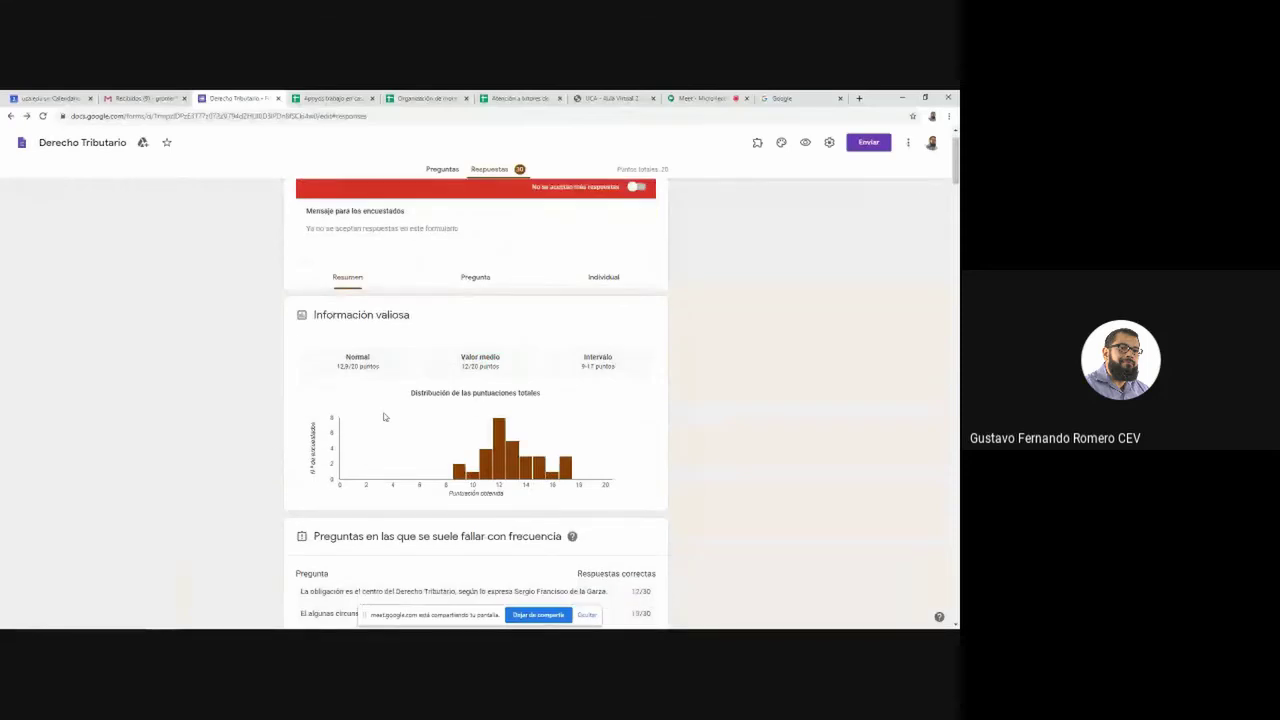
scroll(465, 535, up, 1)
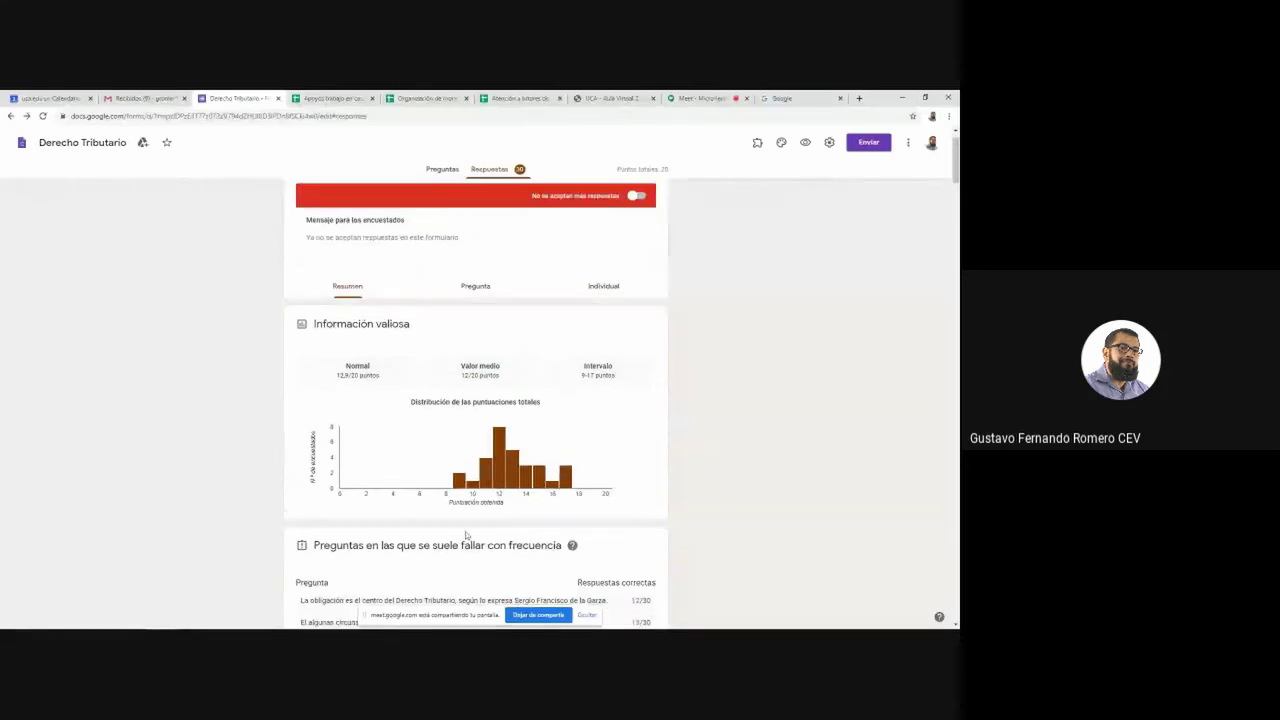
Show the responses individually and examine the first respondent's score, identification fields and marked answers
click(603, 286)
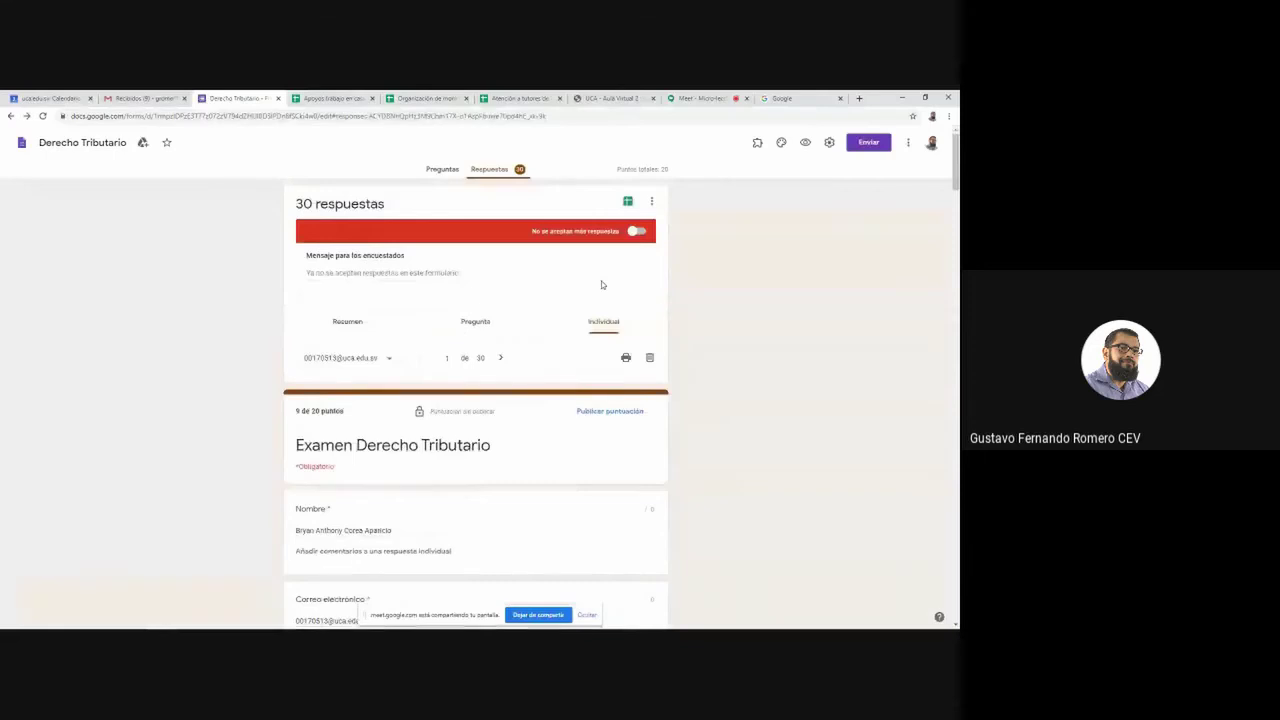
scroll(659, 401, down, 1)
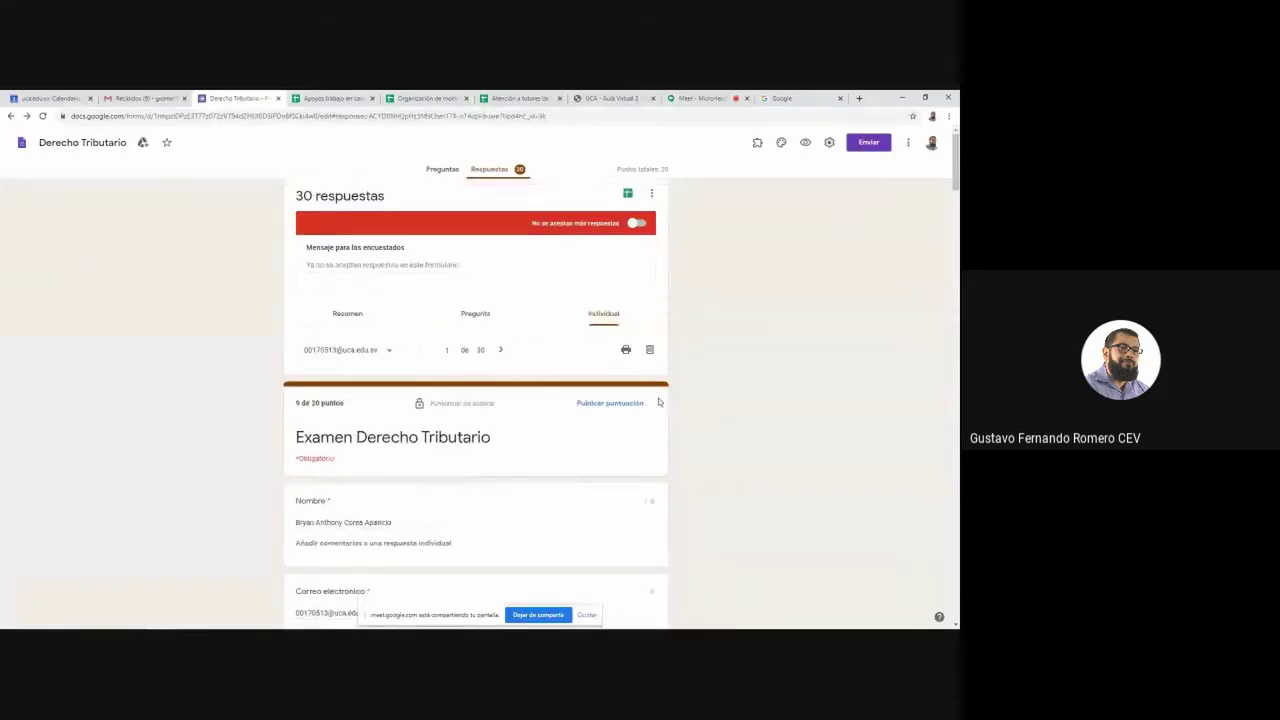
scroll(659, 401, down, 2)
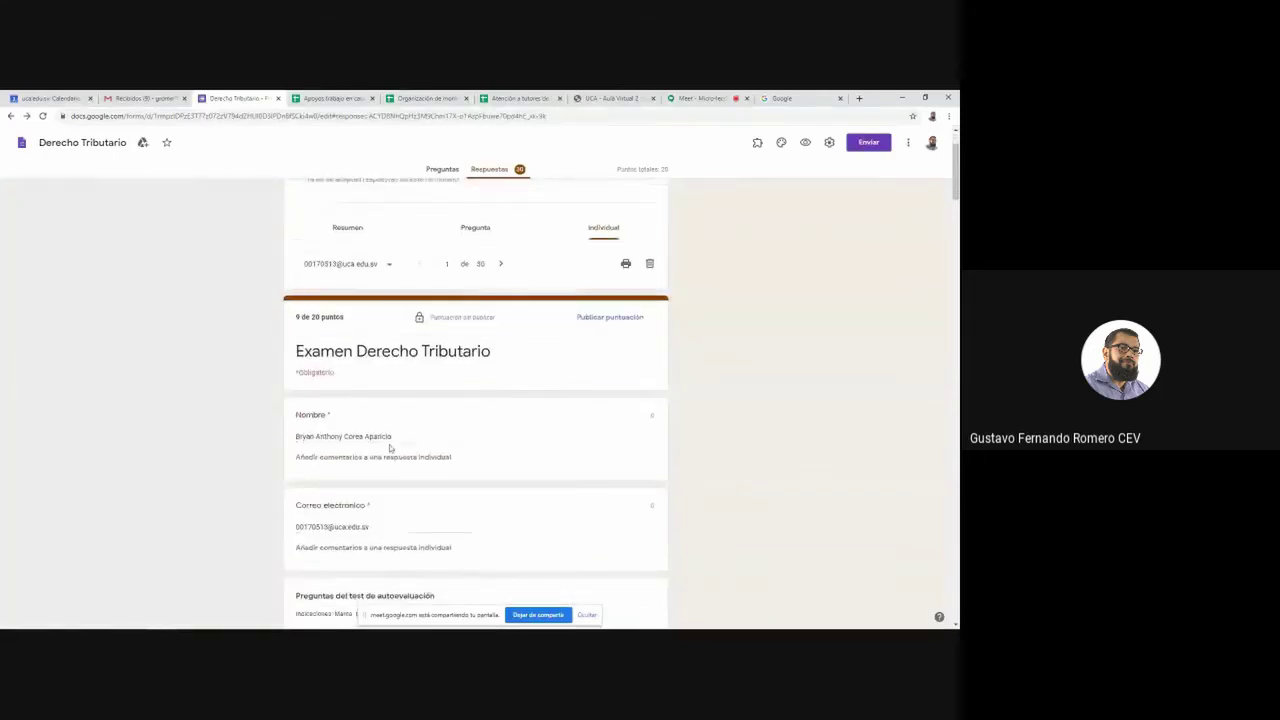
scroll(390, 449, down, 1)
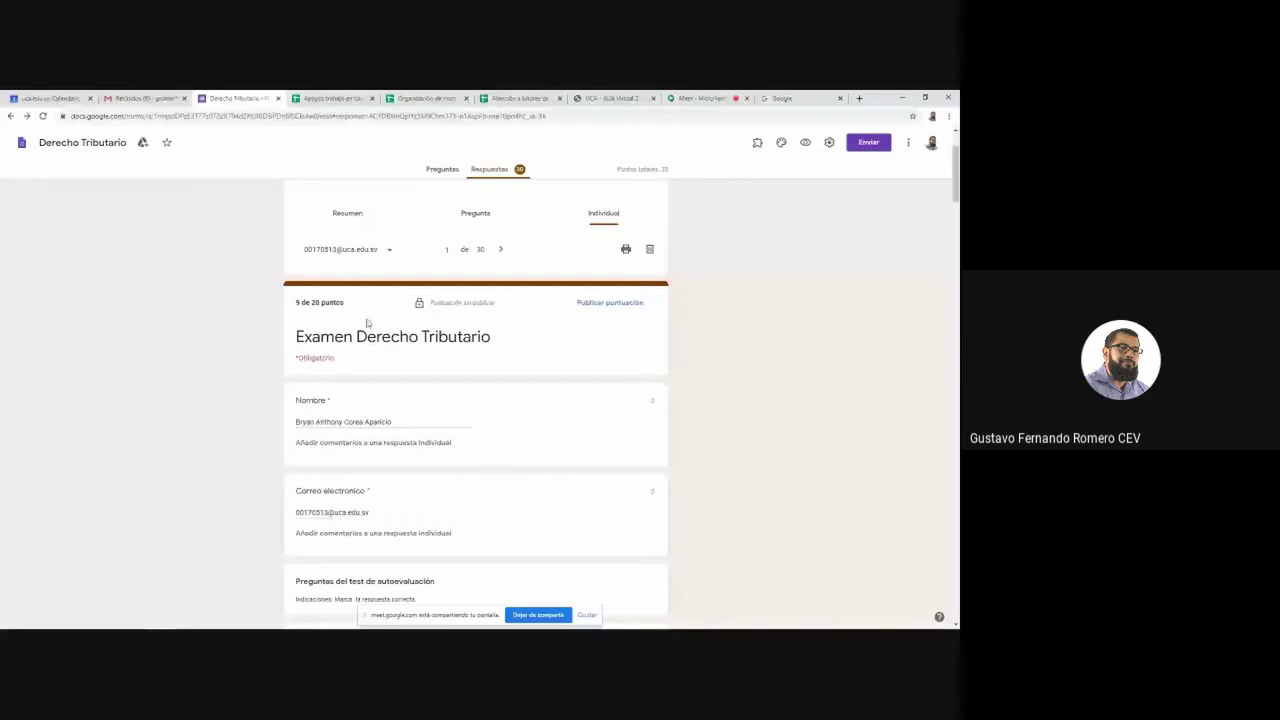
scroll(443, 421, down, 3)
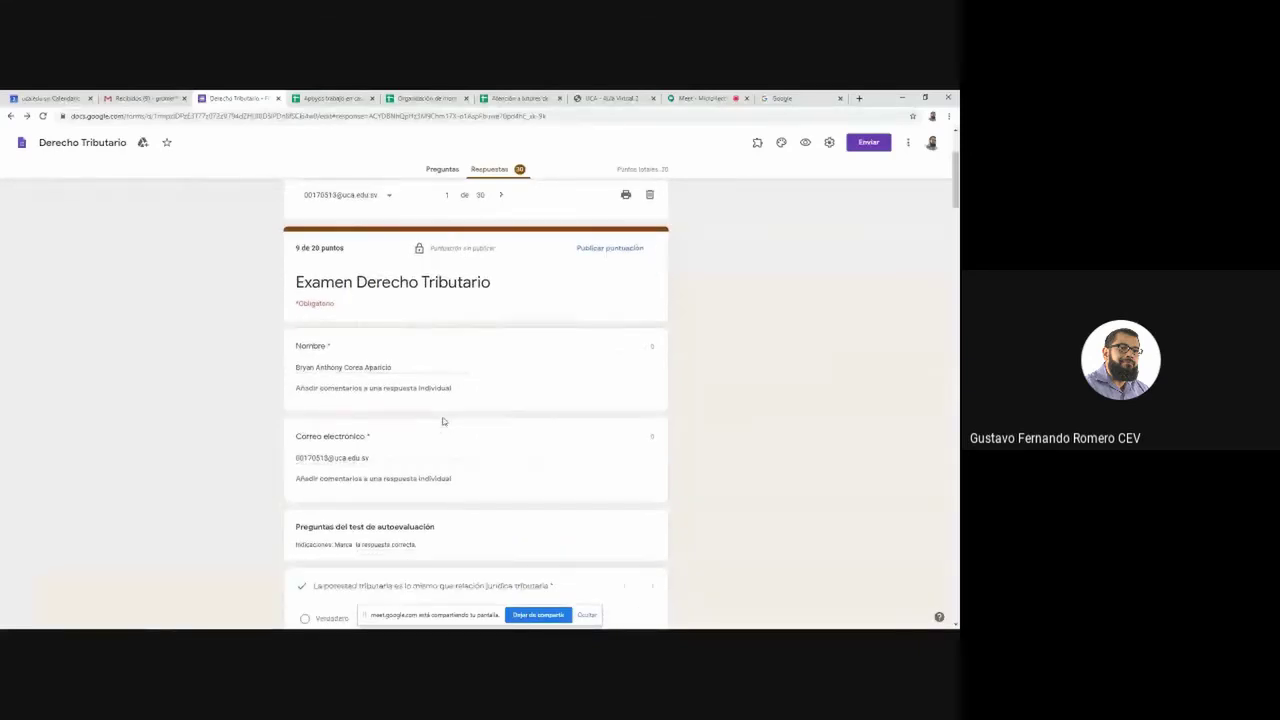
scroll(443, 421, down, 3)
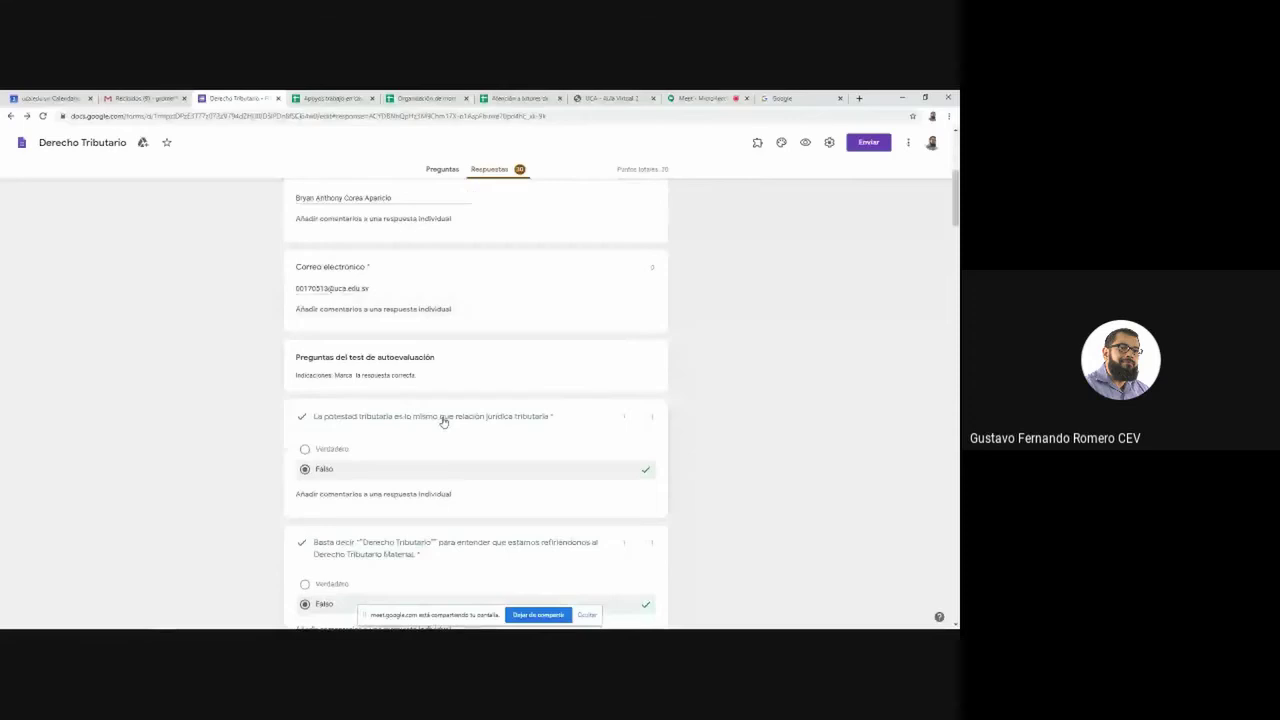
scroll(447, 437, down, 3)
scroll(487, 480, down, 3)
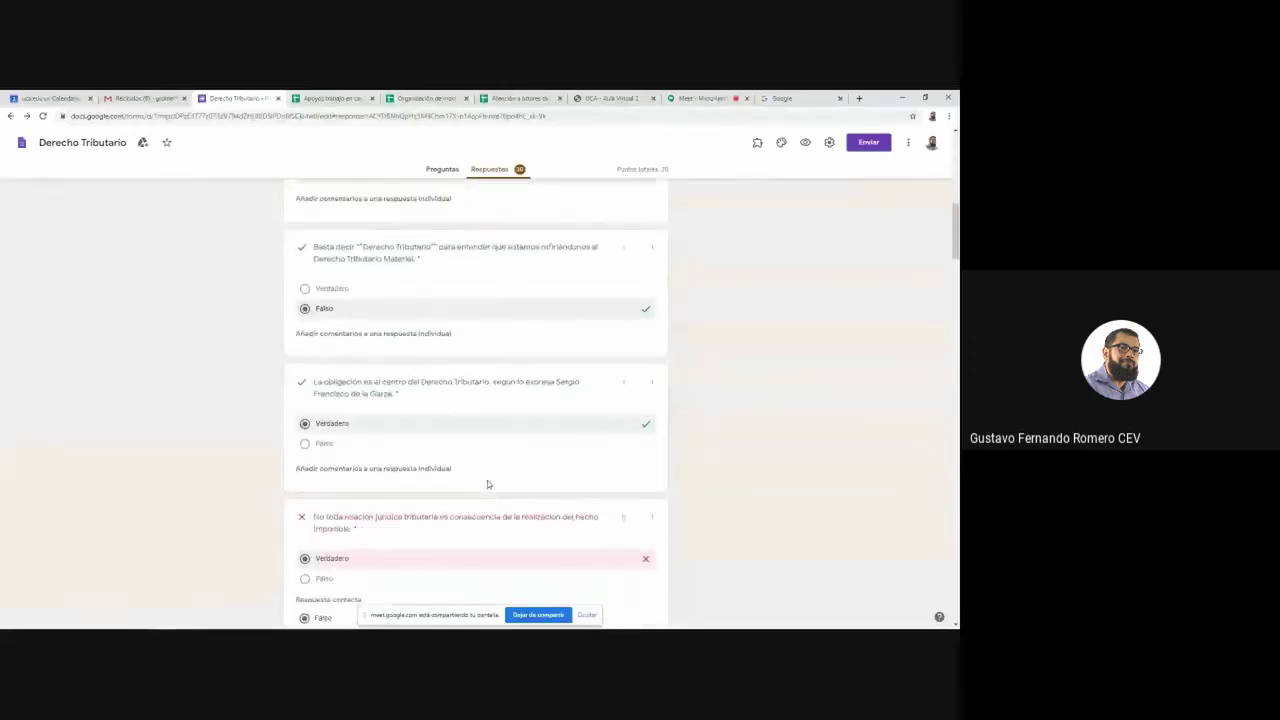
scroll(585, 480, down, 2)
scroll(585, 478, up, 2)
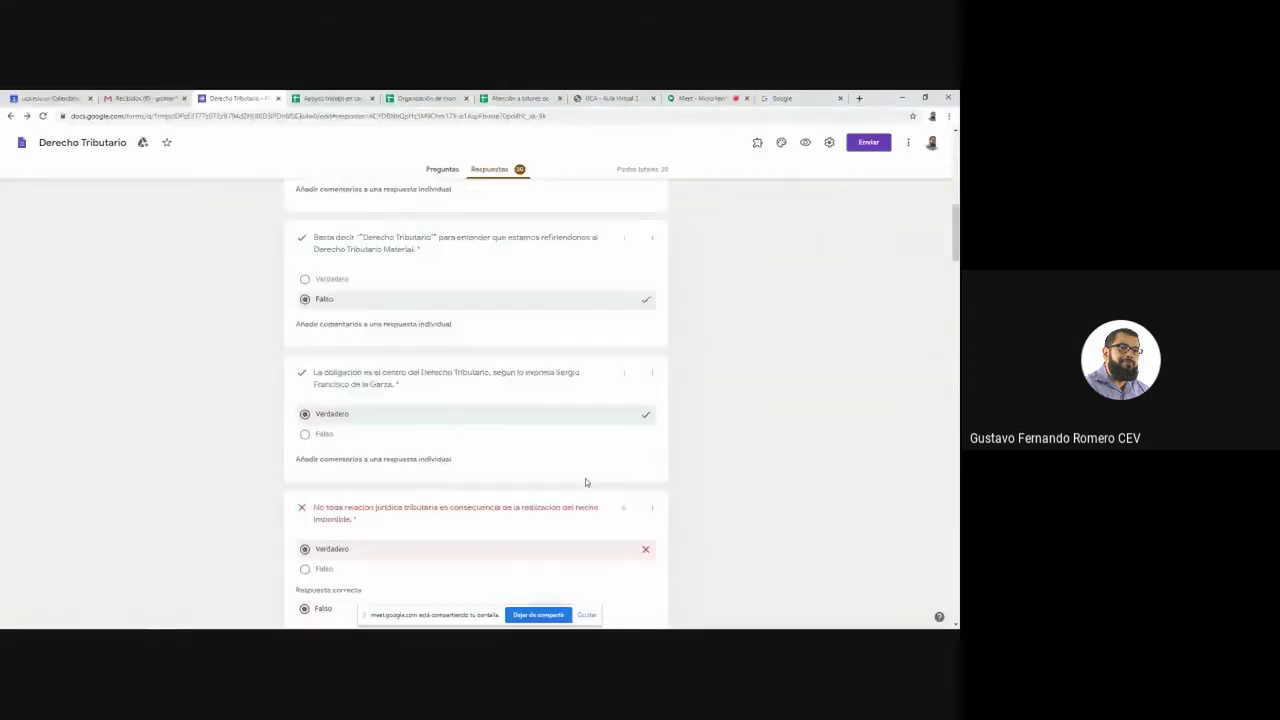
scroll(585, 478, up, 10)
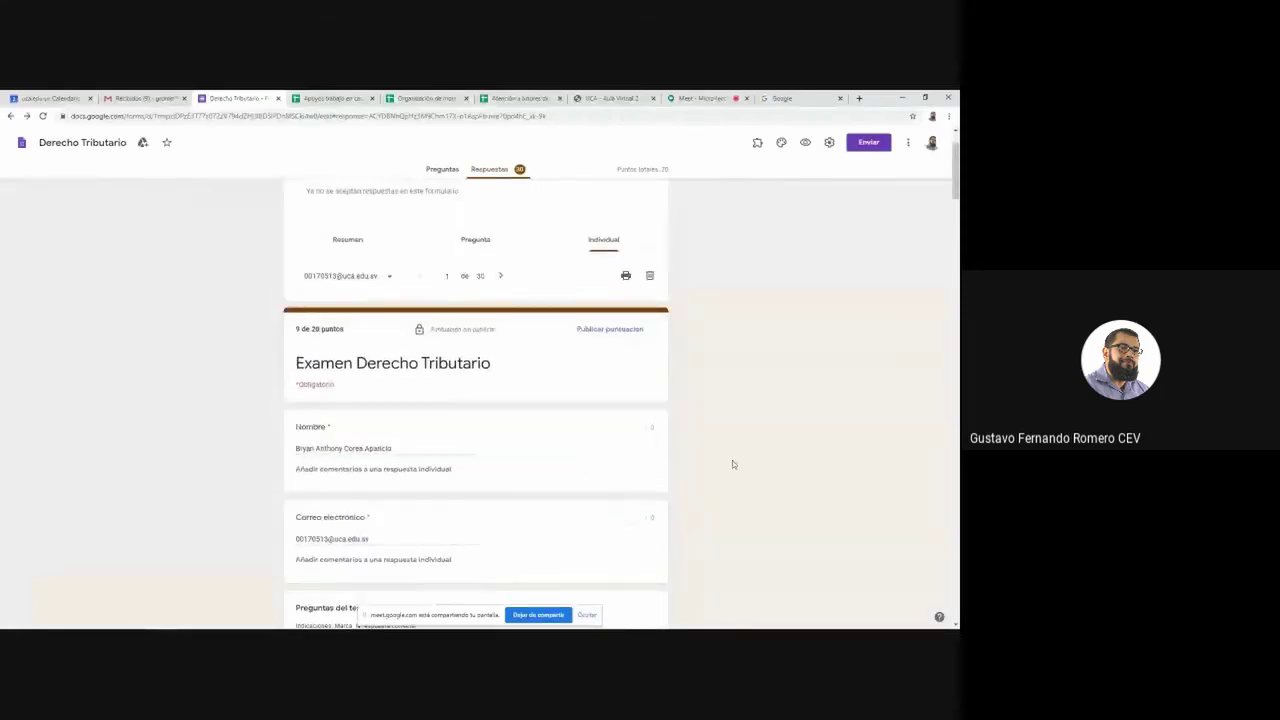
scroll(732, 464, up, 1)
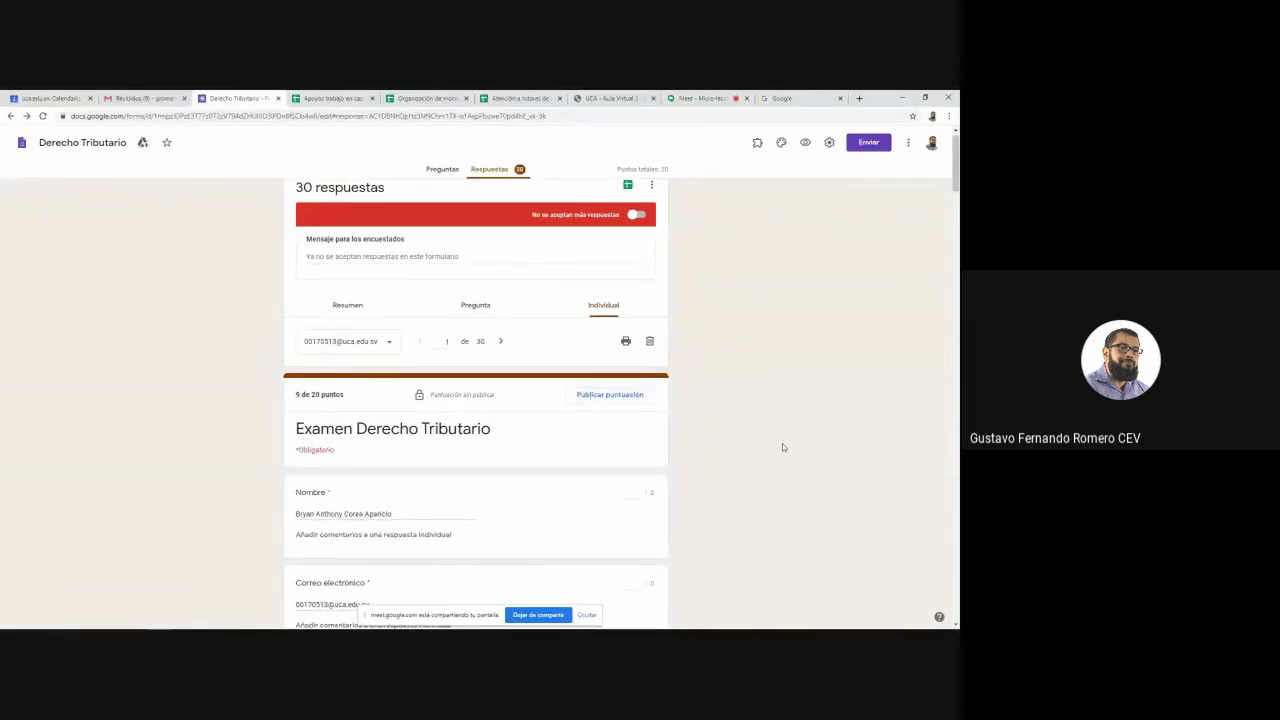
Examine the correct and incorrect answers in the first individual response, including the feedback comments on the wrong ones
scroll(783, 447, down, 5)
scroll(782, 443, down, 1)
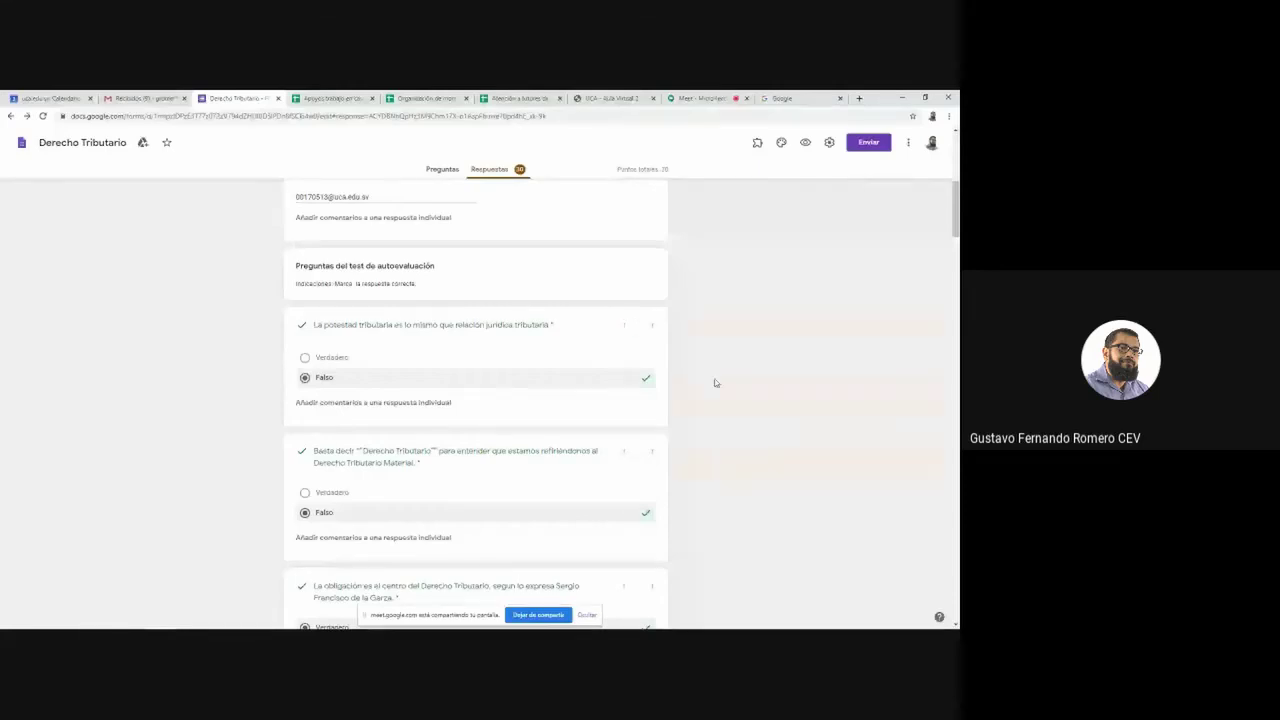
scroll(715, 382, down, 8)
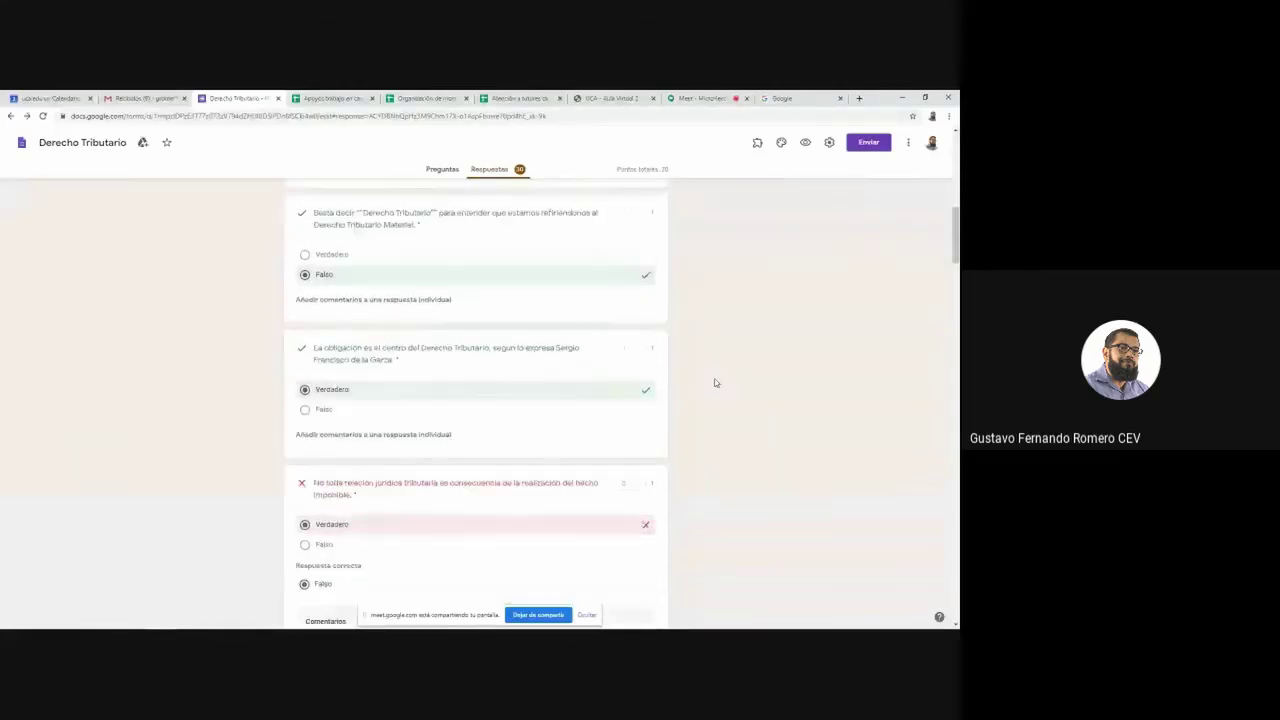
scroll(712, 370, down, 3)
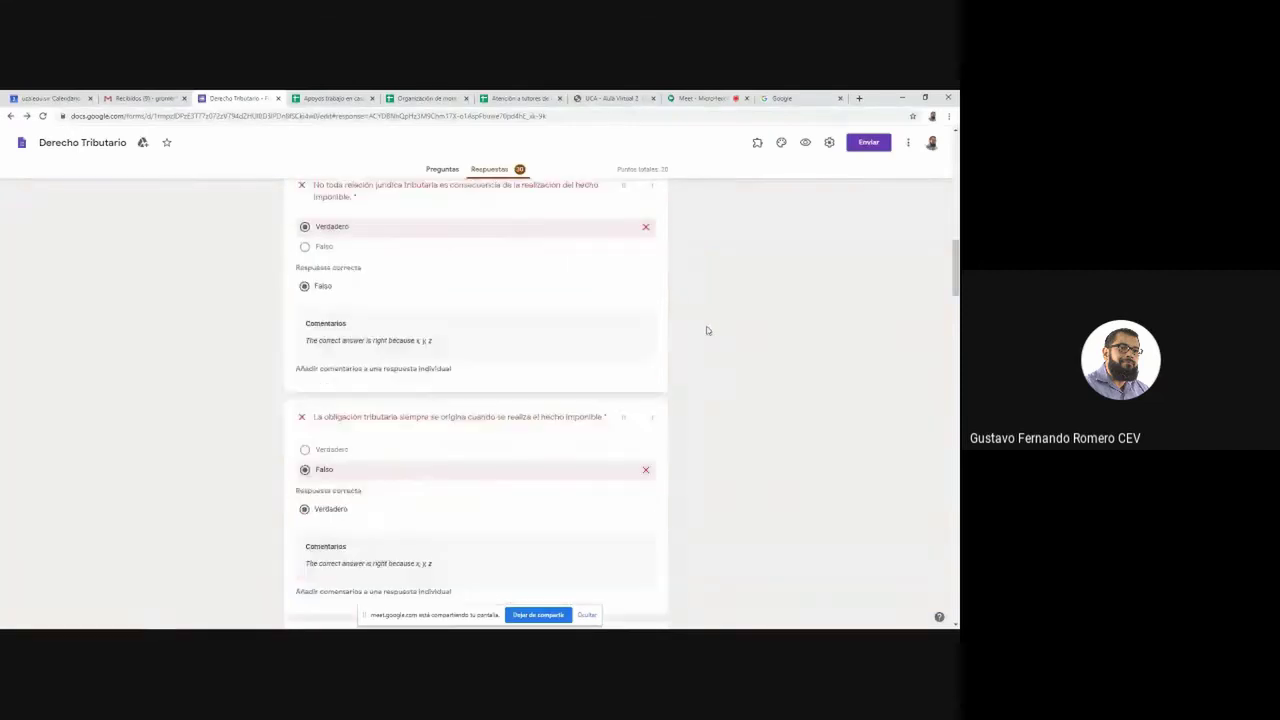
scroll(660, 300, up, 2)
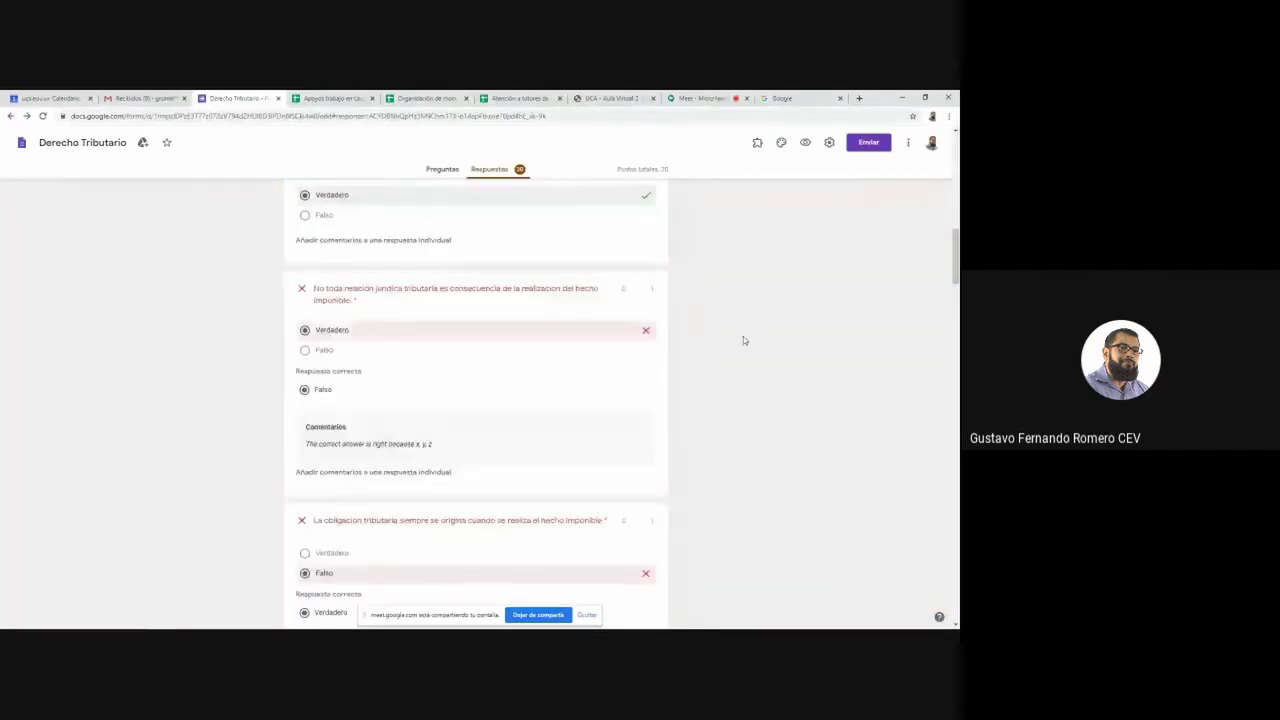
scroll(743, 340, up, 2)
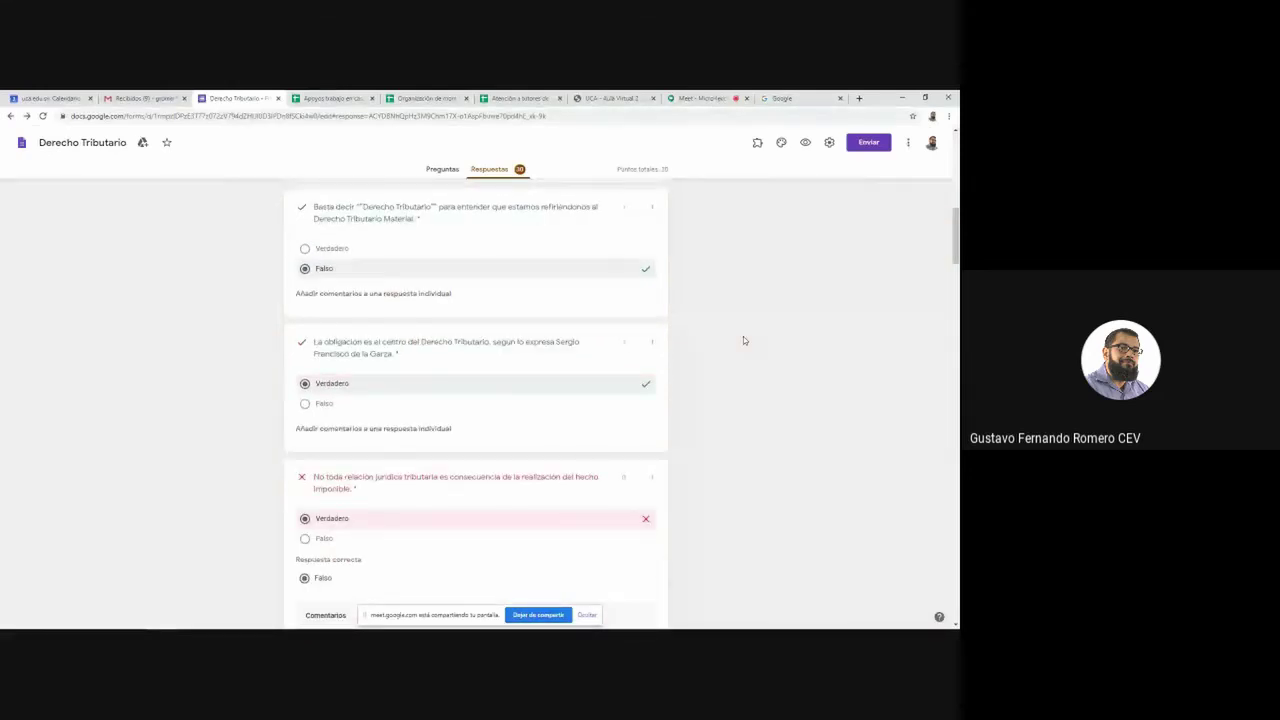
scroll(743, 340, up, 2)
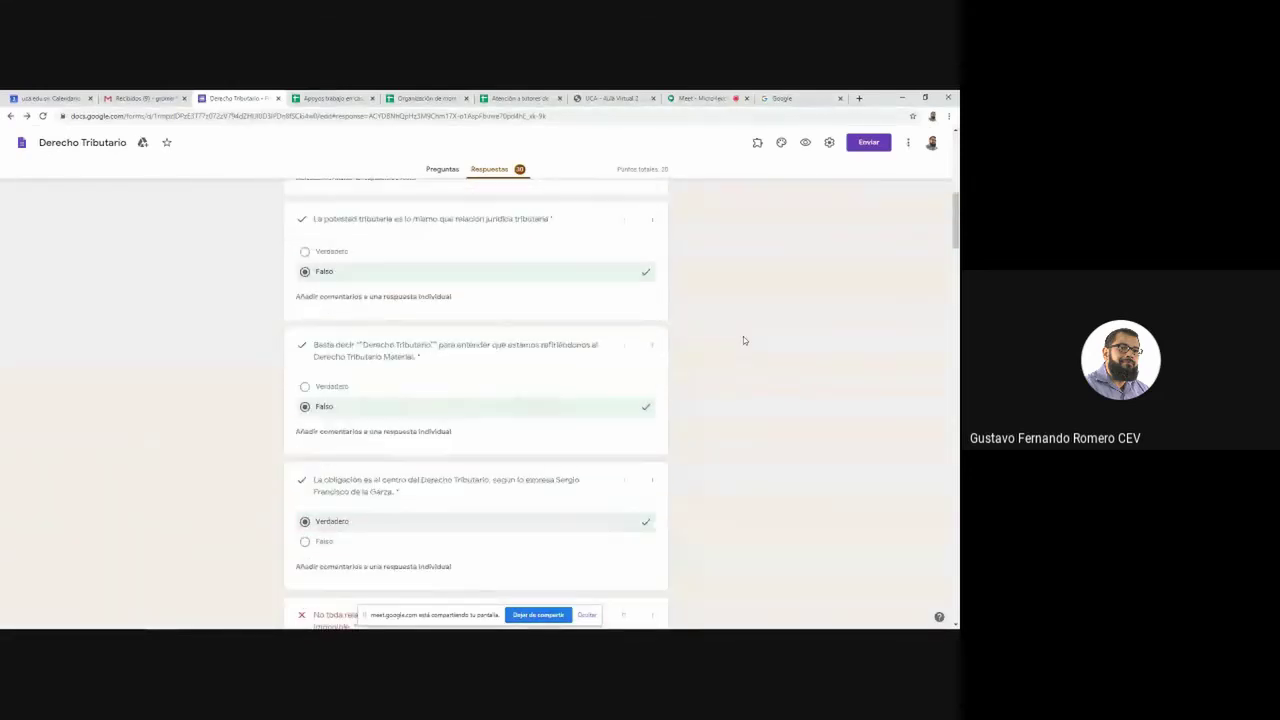
scroll(743, 340, up, 3)
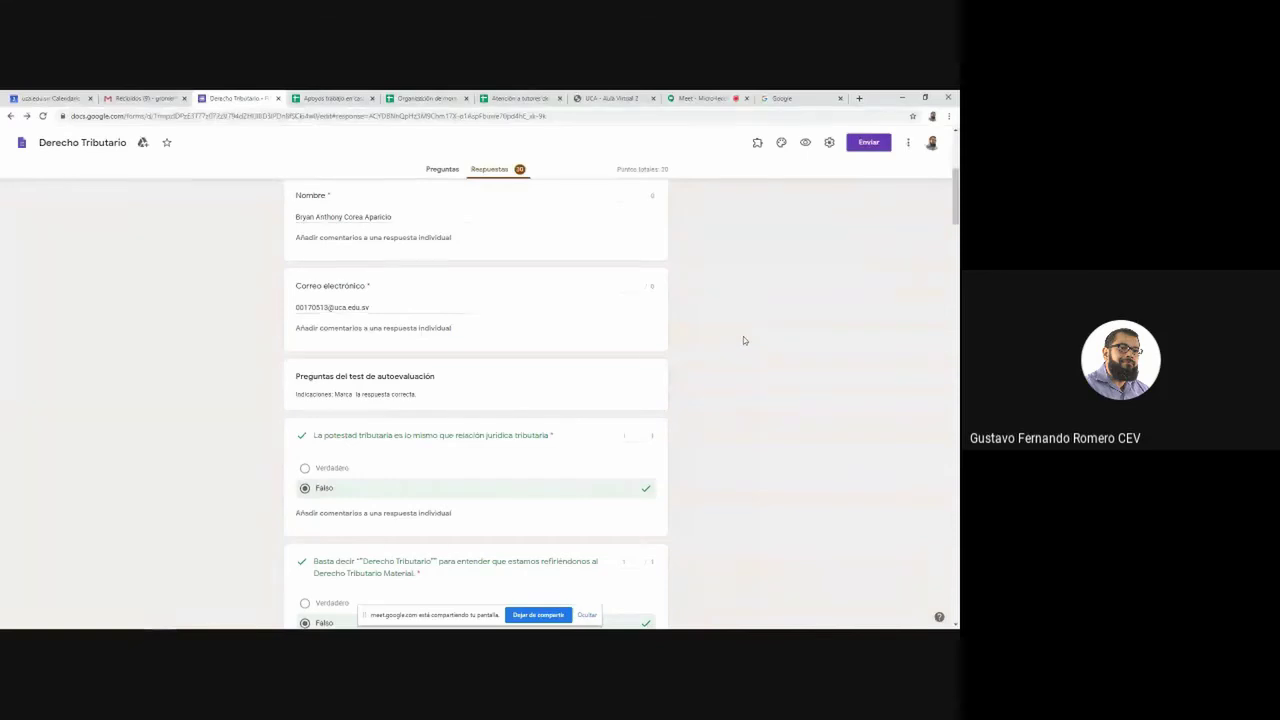
scroll(743, 341, up, 1)
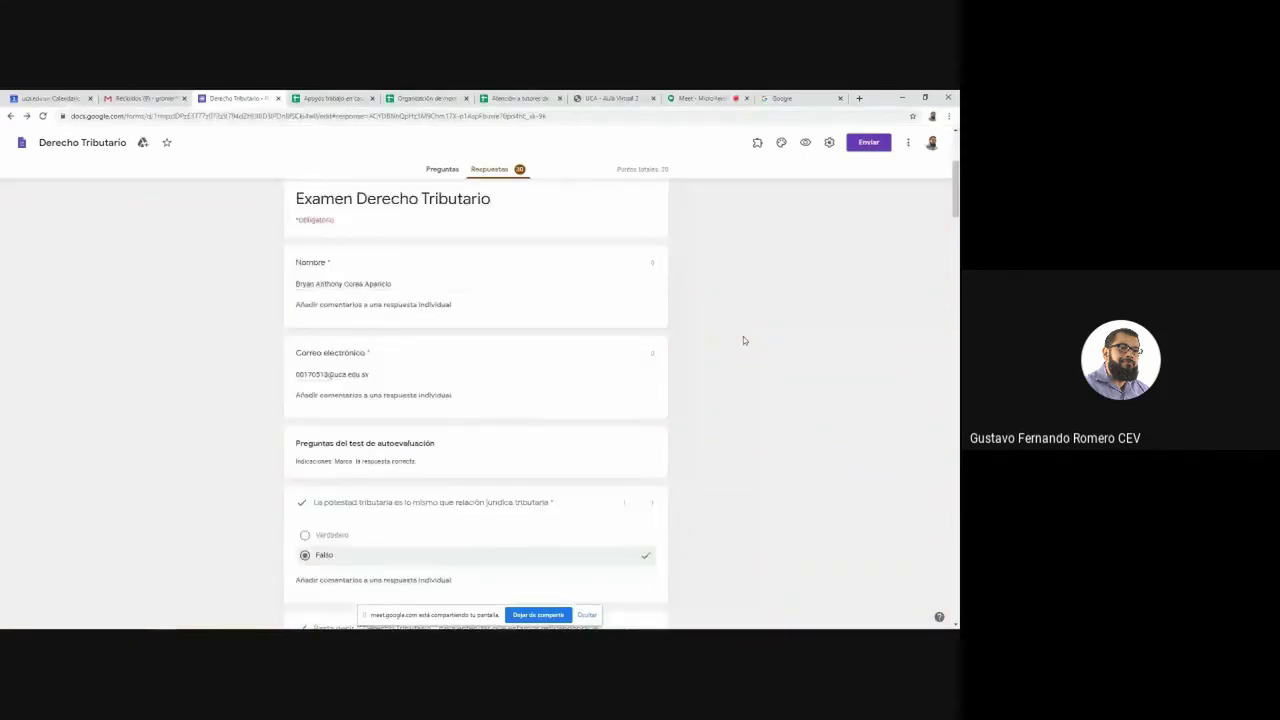
scroll(743, 341, up, 1)
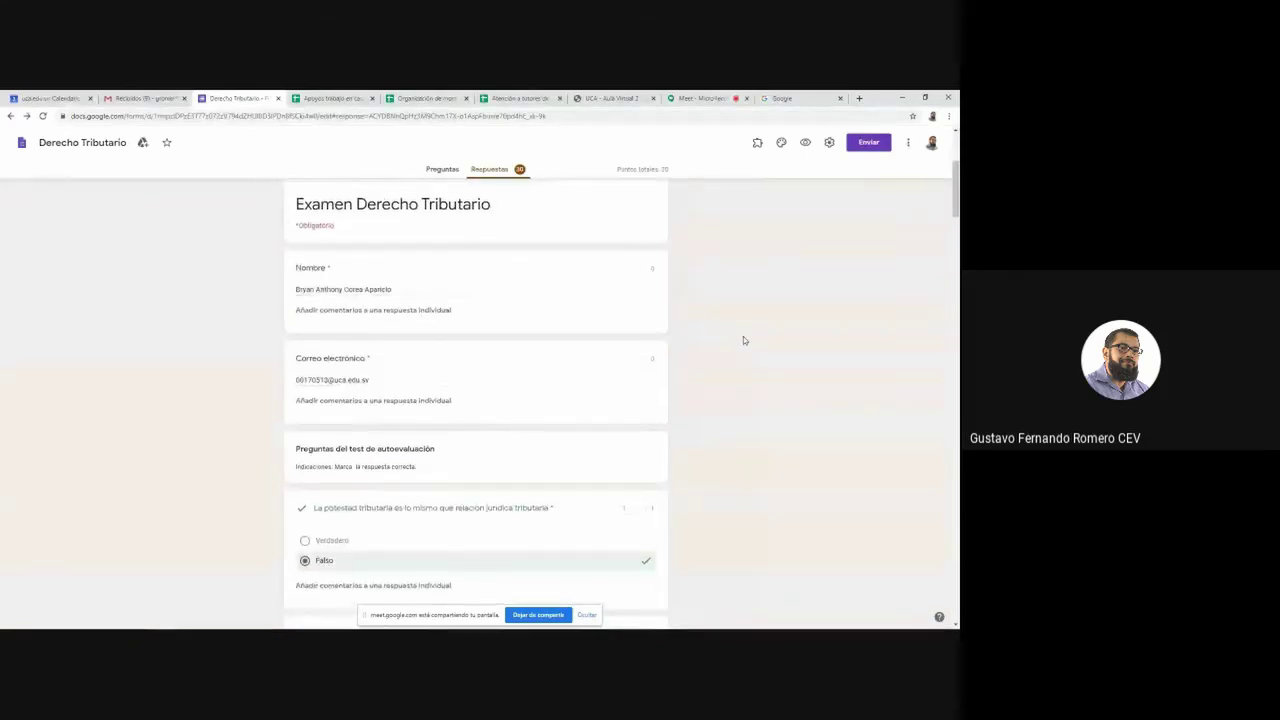
scroll(743, 341, up, 3)
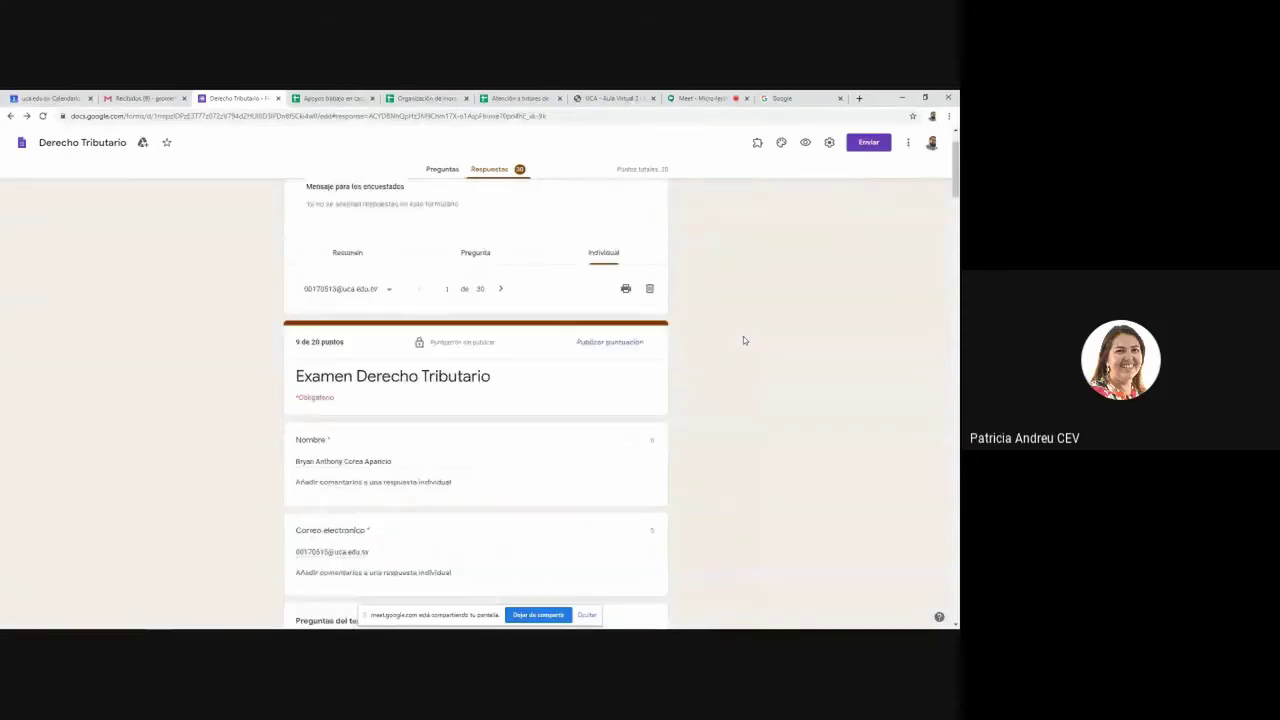
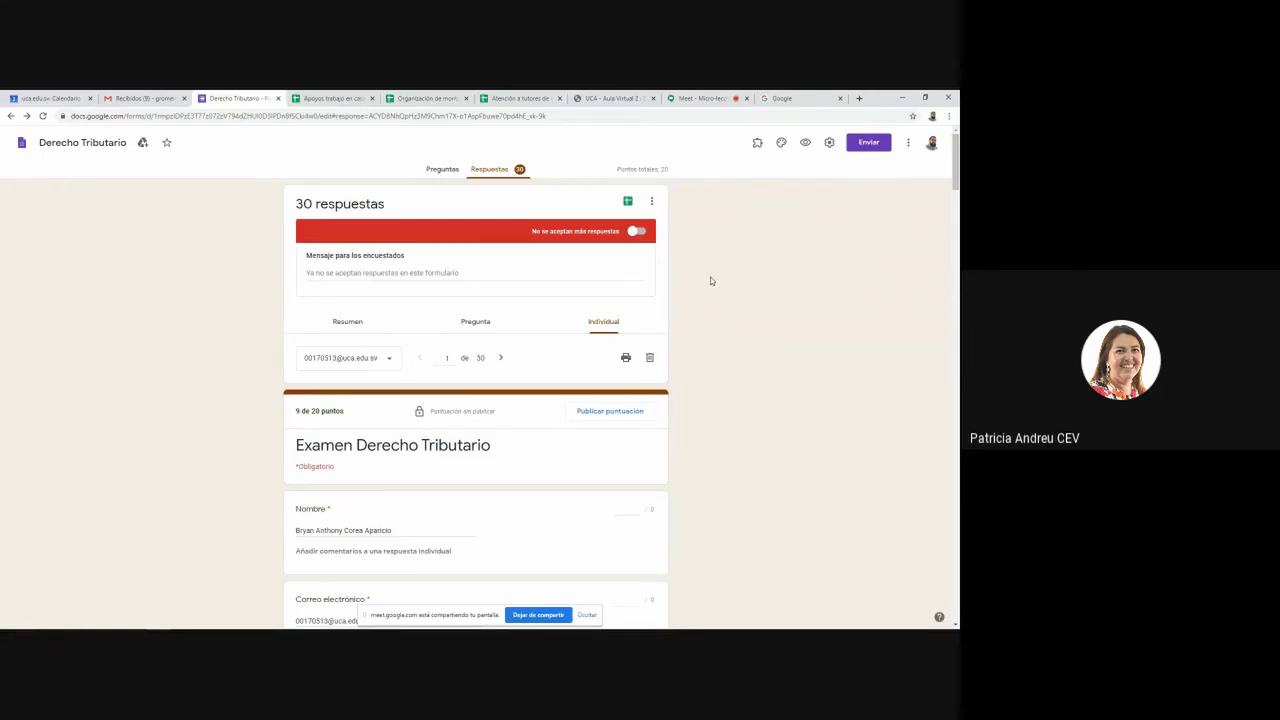
Check the Google Meet call and return to the Derecho Tributario form's responses
click(702, 97)
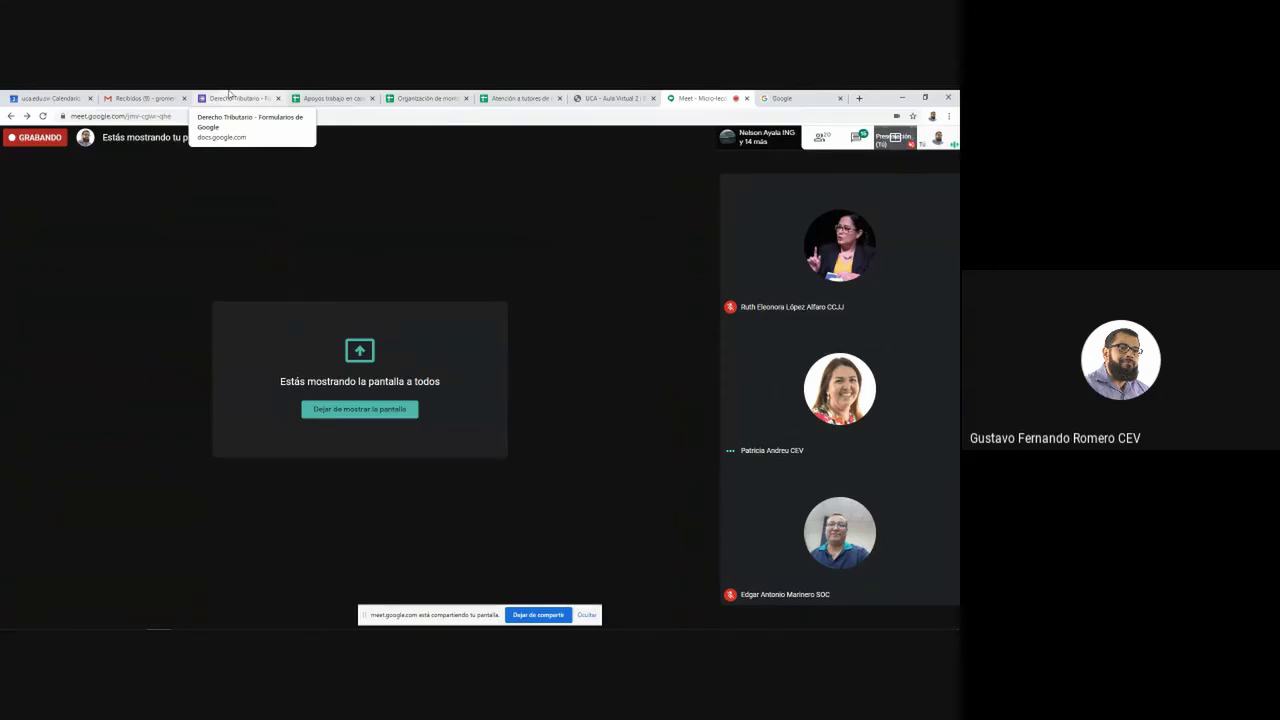
click(229, 97)
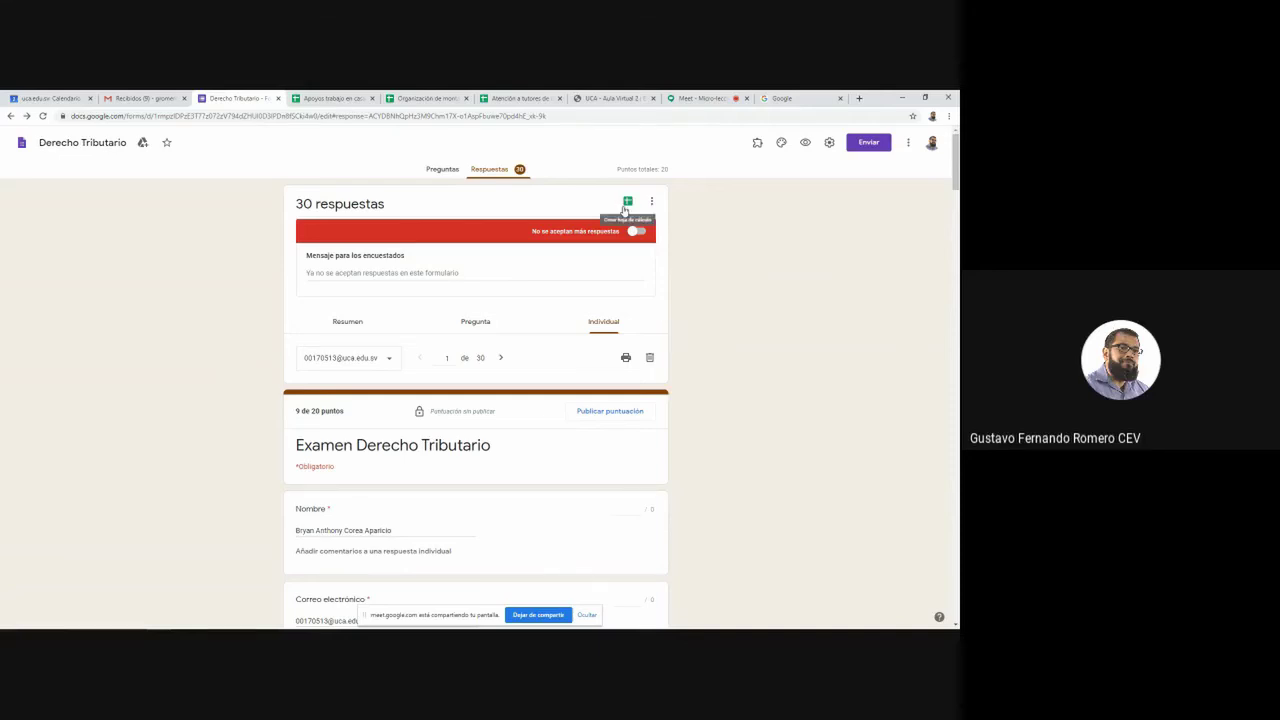
Create a new spreadsheet "Derecho Tributario (respuestas)" from the form's responses and view the collected answers
click(625, 203)
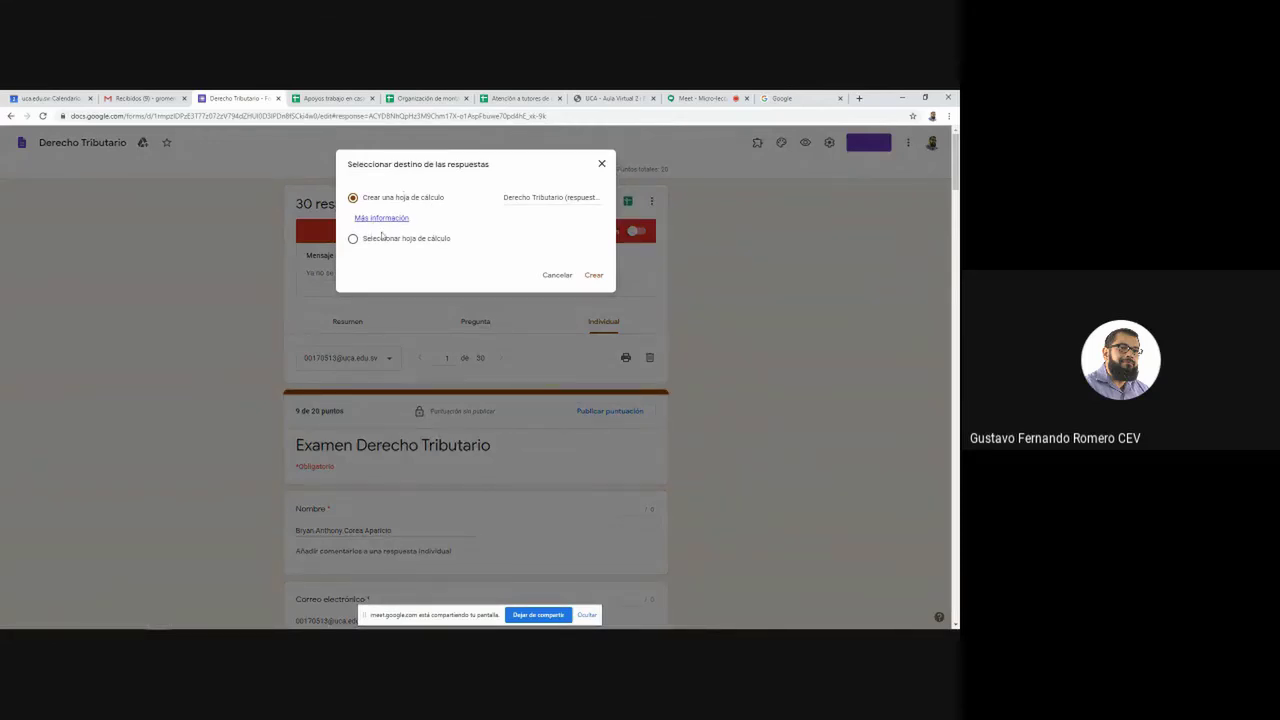
click(594, 275)
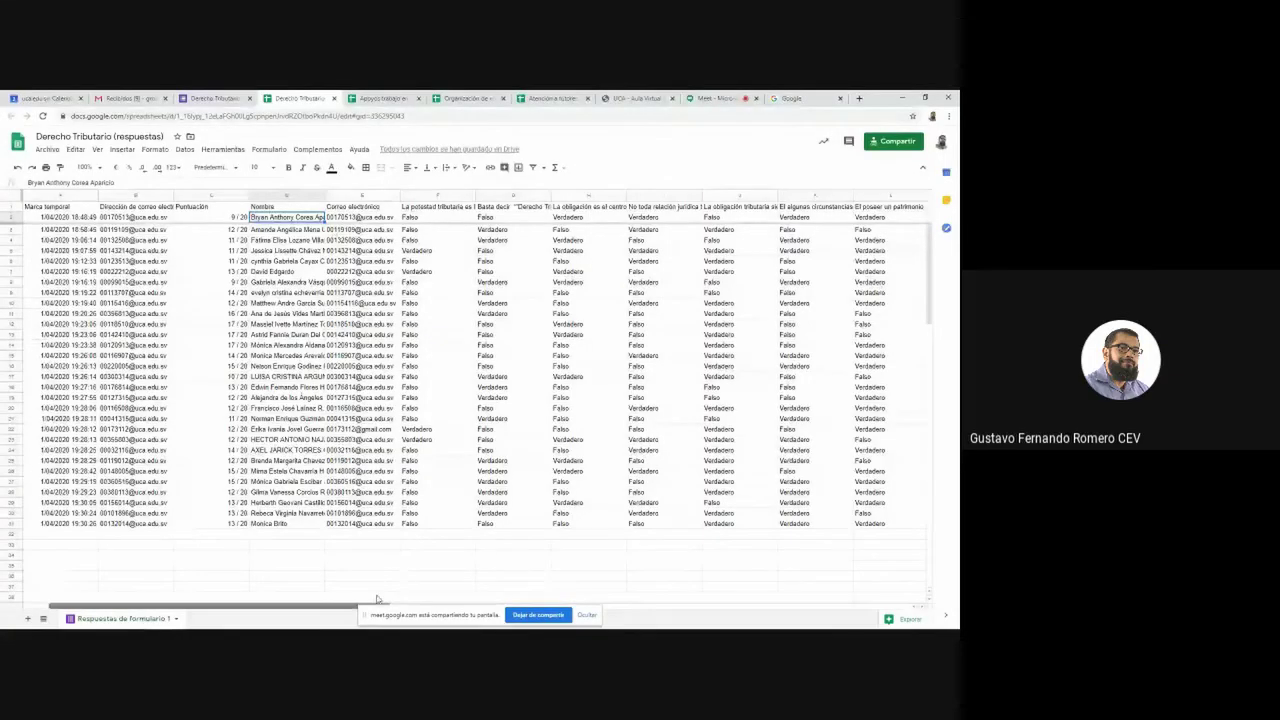
drag(377, 598, 337, 604)
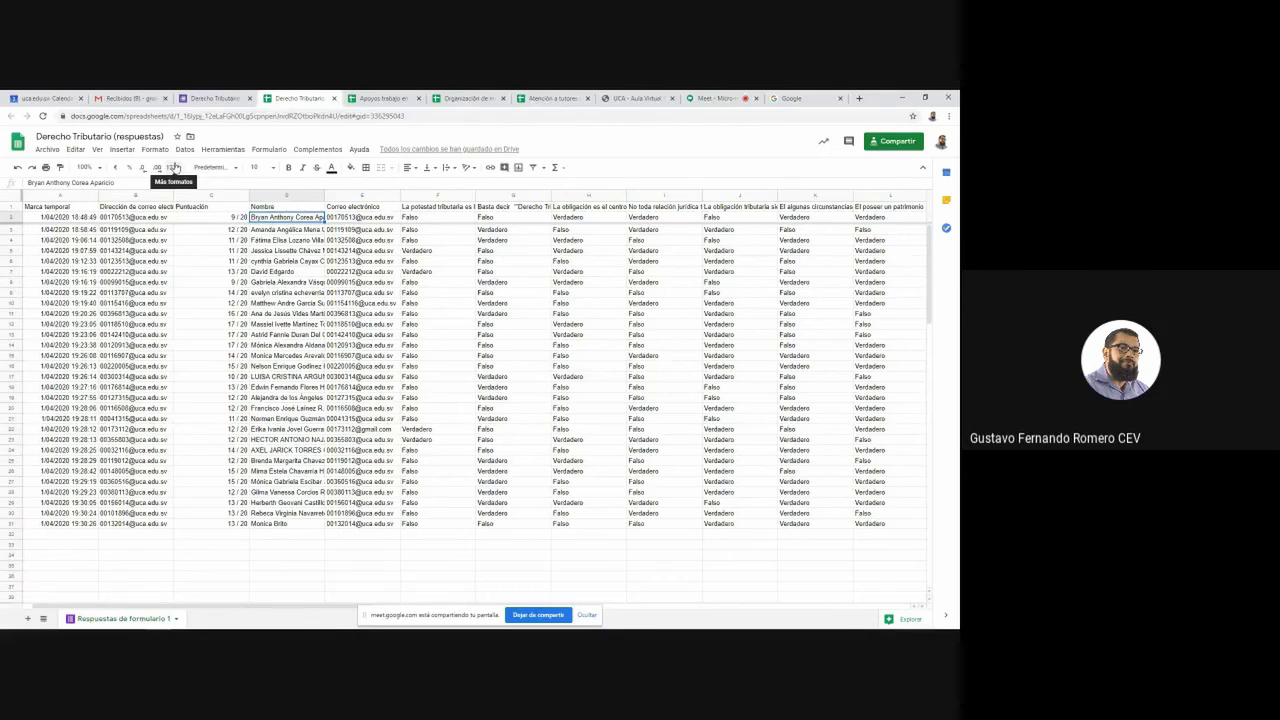
Return to the Derecho Tributario form and copy its full shareable link from the sending options
click(208, 97)
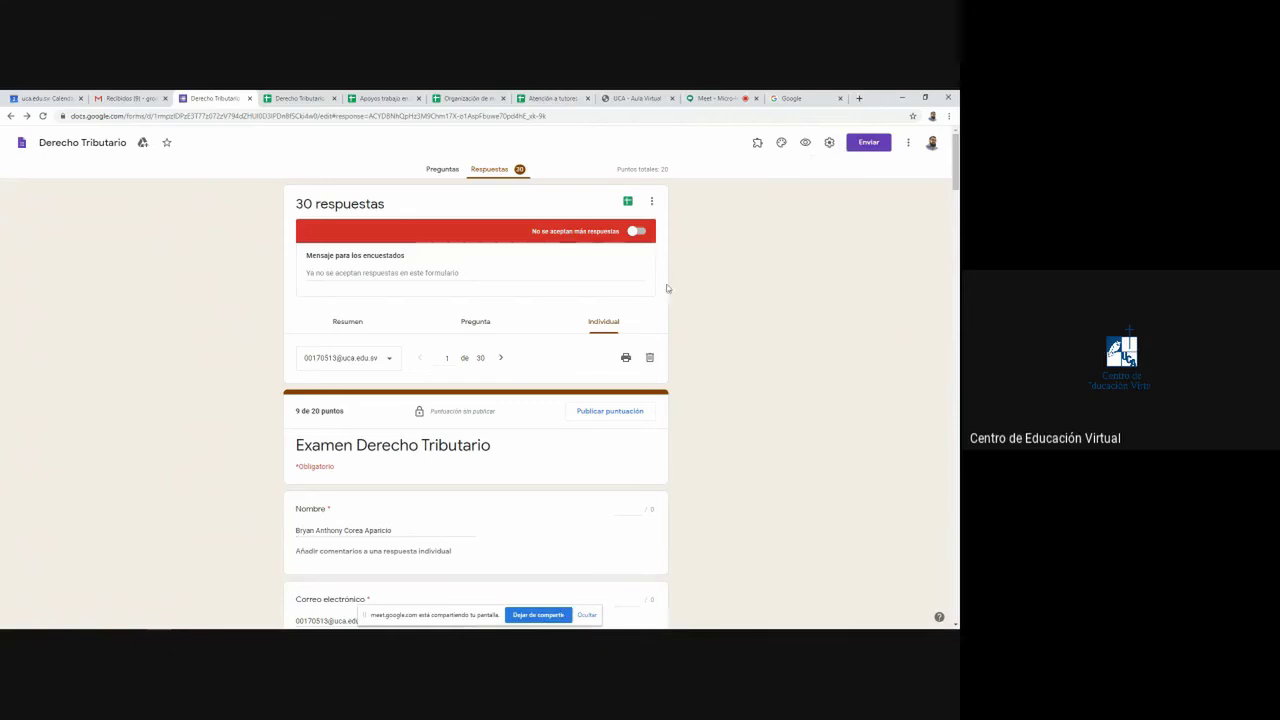
click(868, 142)
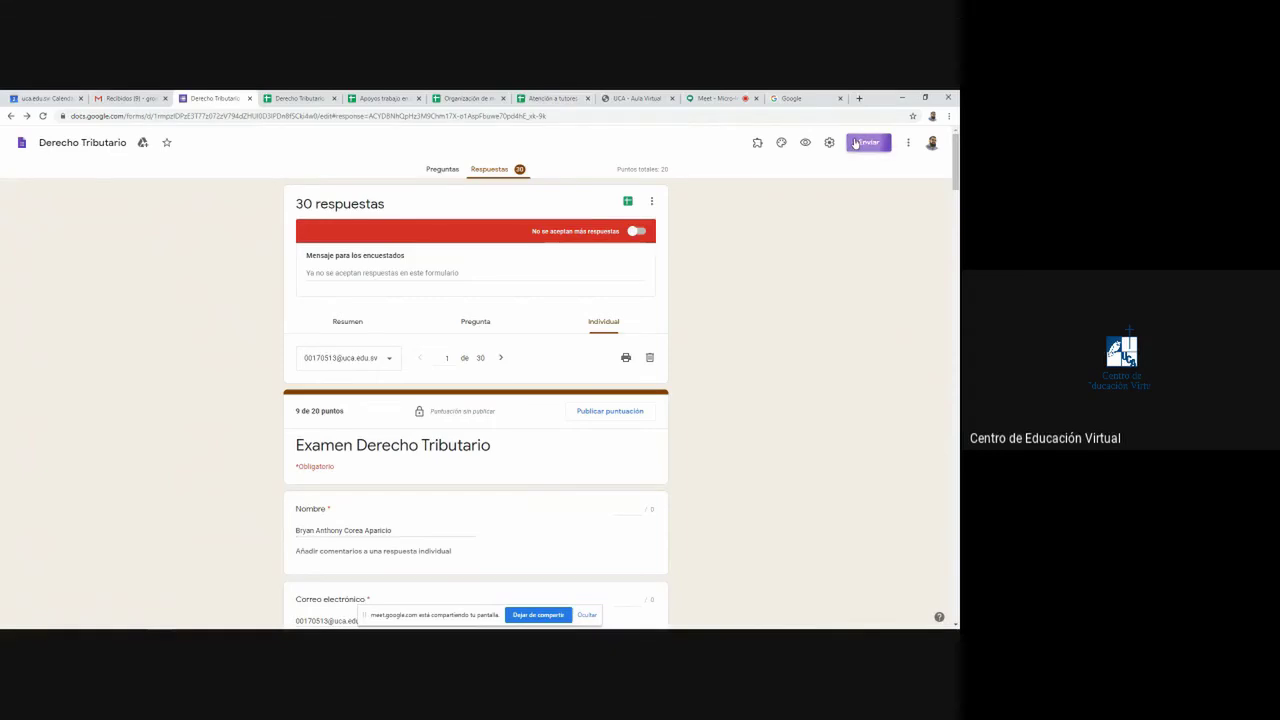
click(458, 229)
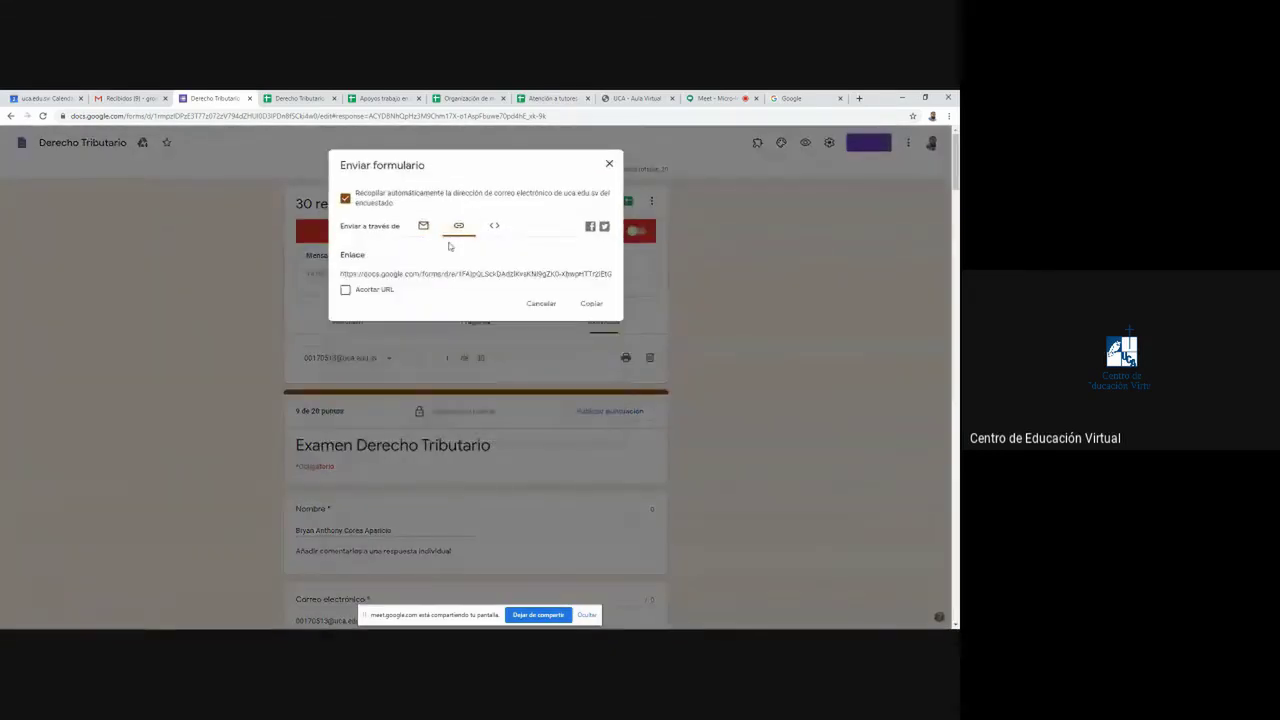
click(415, 280)
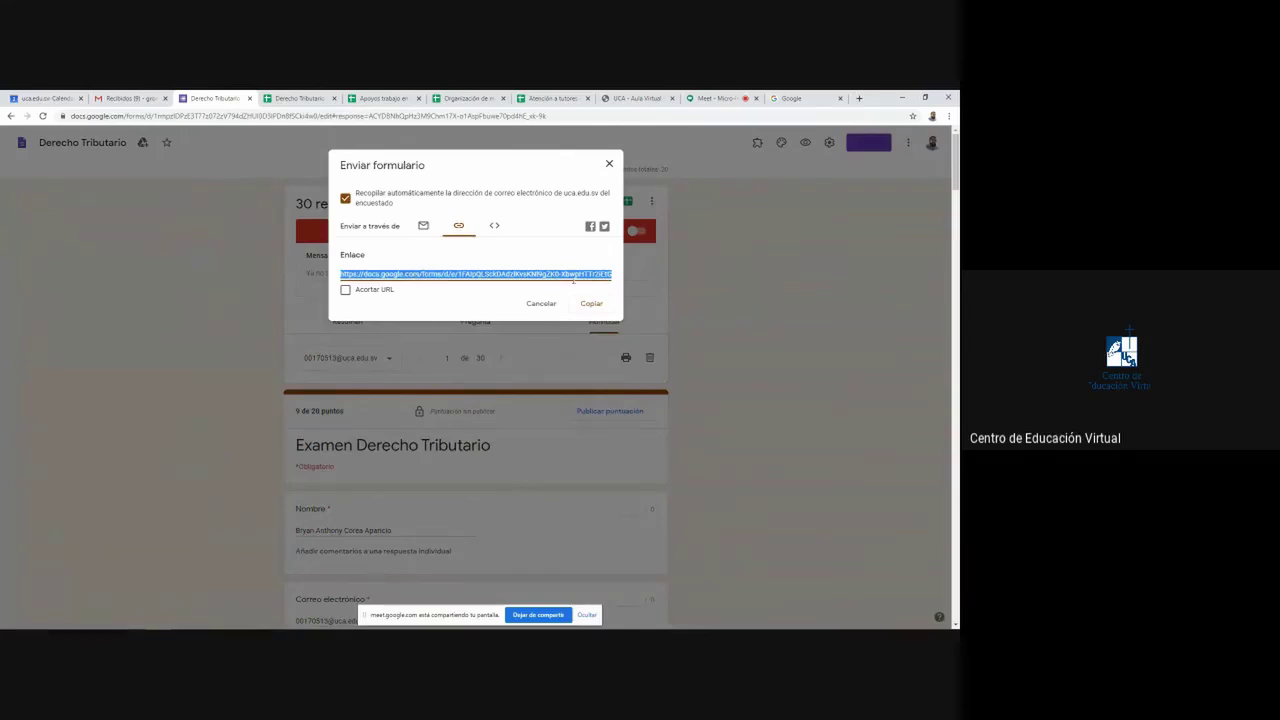
click(588, 303)
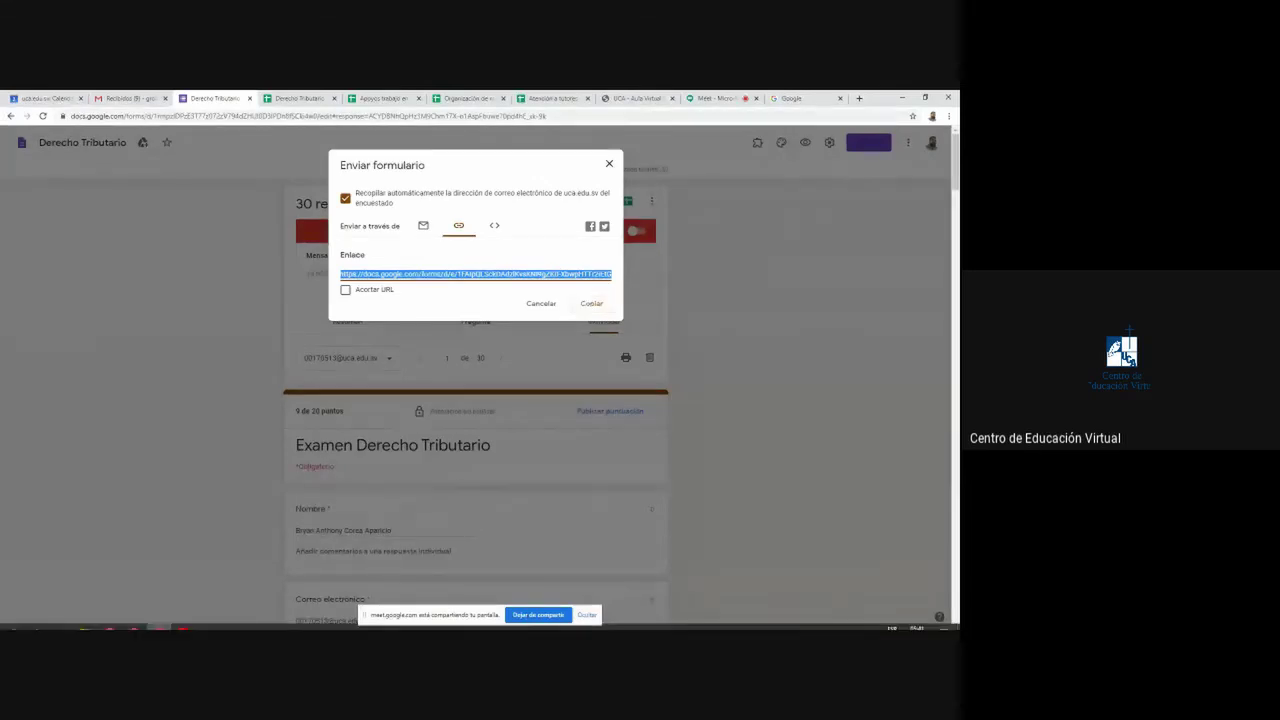
Close the sending options and review the collected answers across all columns of the Derecho Tributario (respuestas) spreadsheet
click(610, 164)
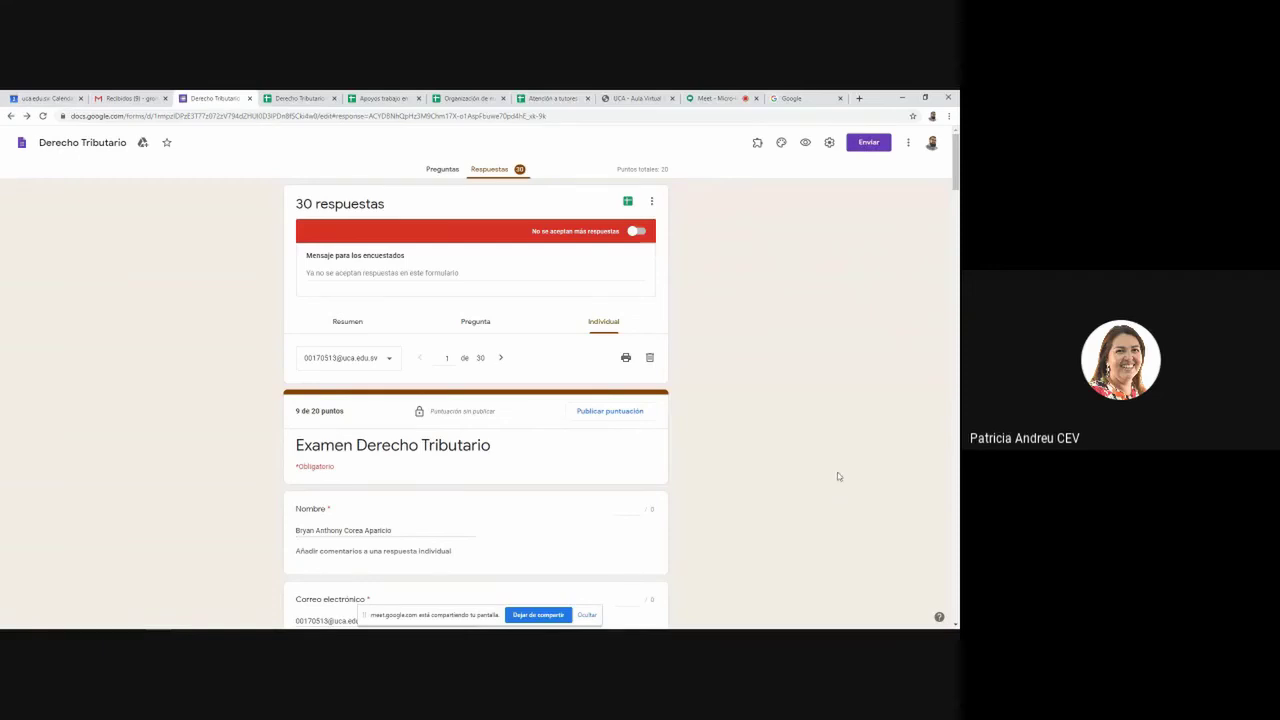
click(301, 97)
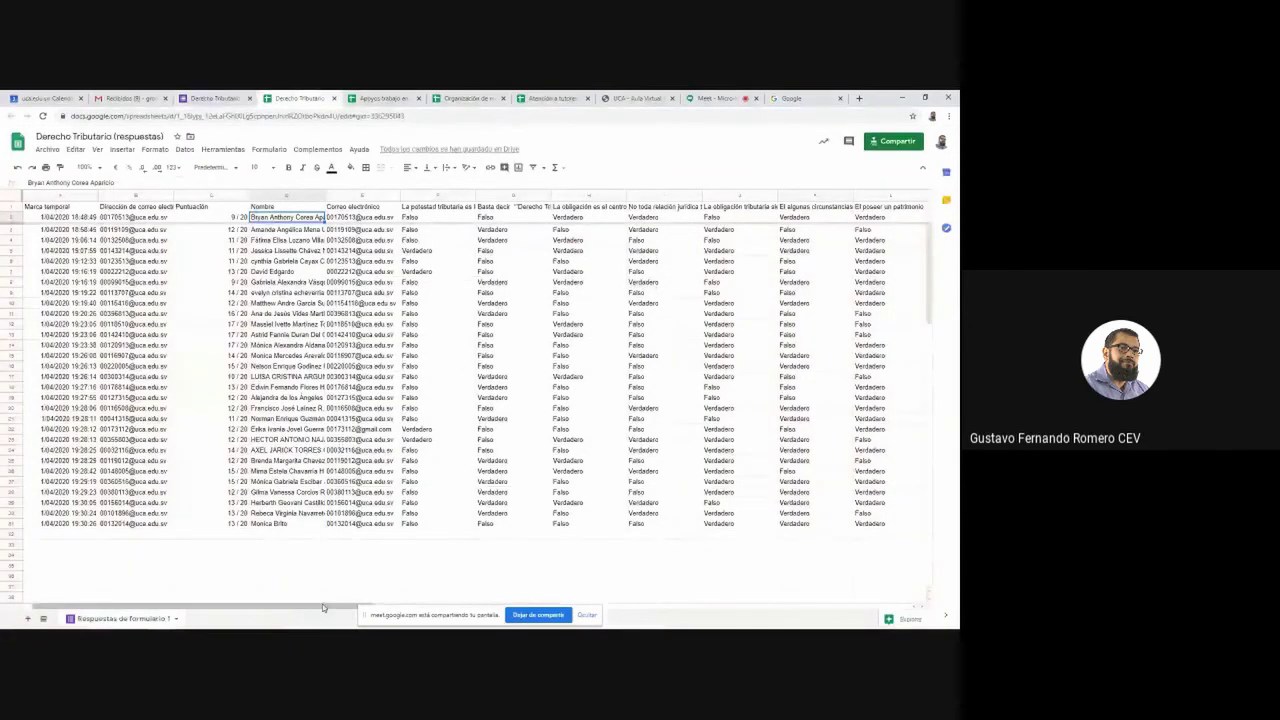
drag(322, 607, 793, 580)
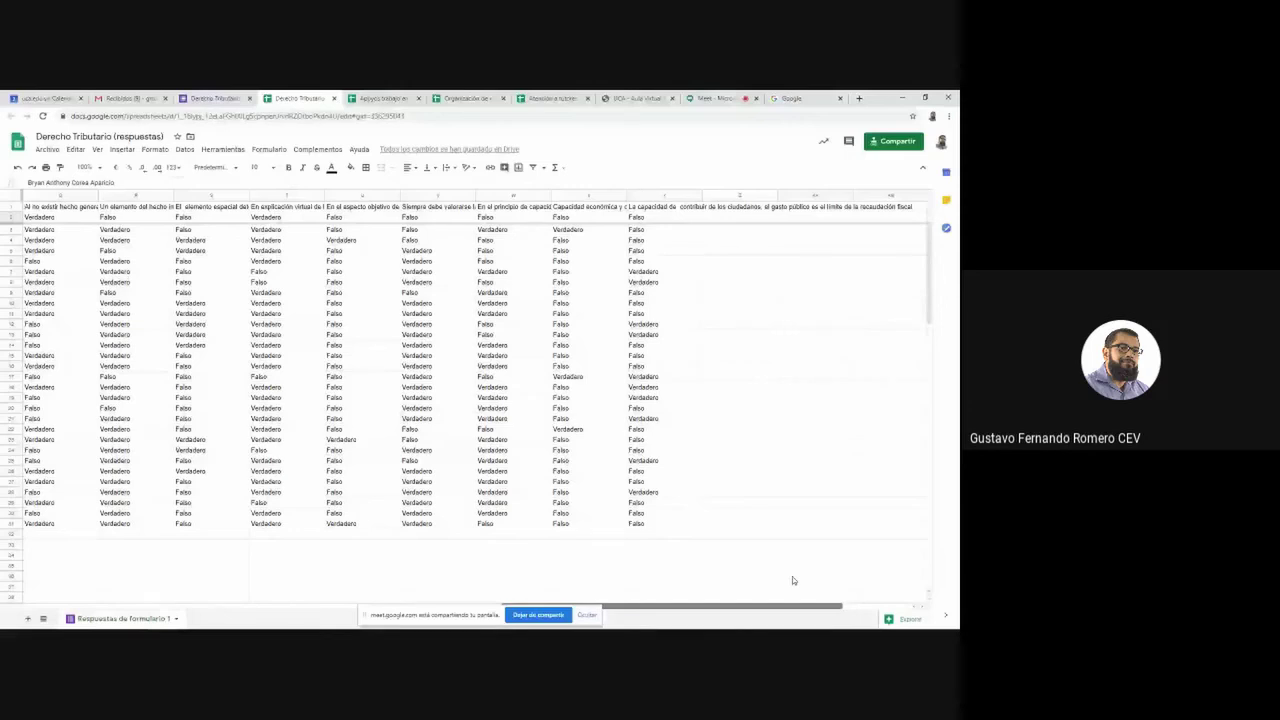
drag(792, 580, 382, 580)
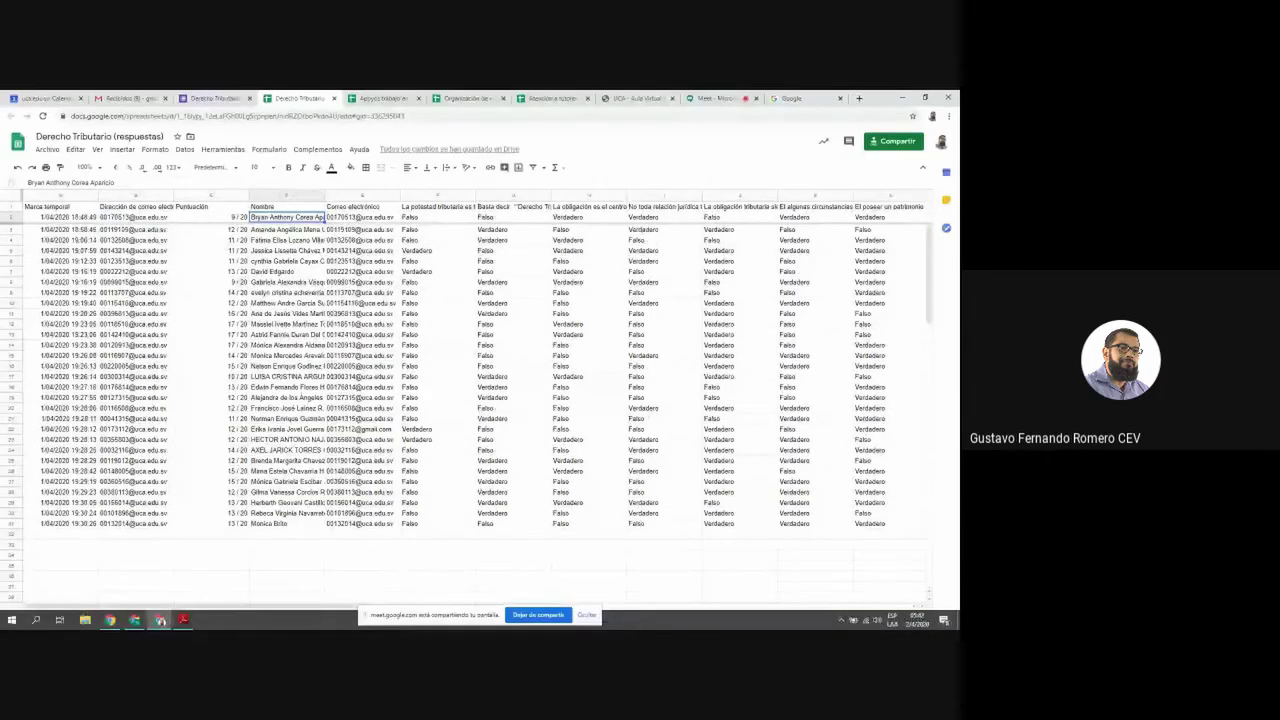
Return to the Derecho Tributario form's questions and review the response receipt options in its general settings, ending on Siempre
click(205, 97)
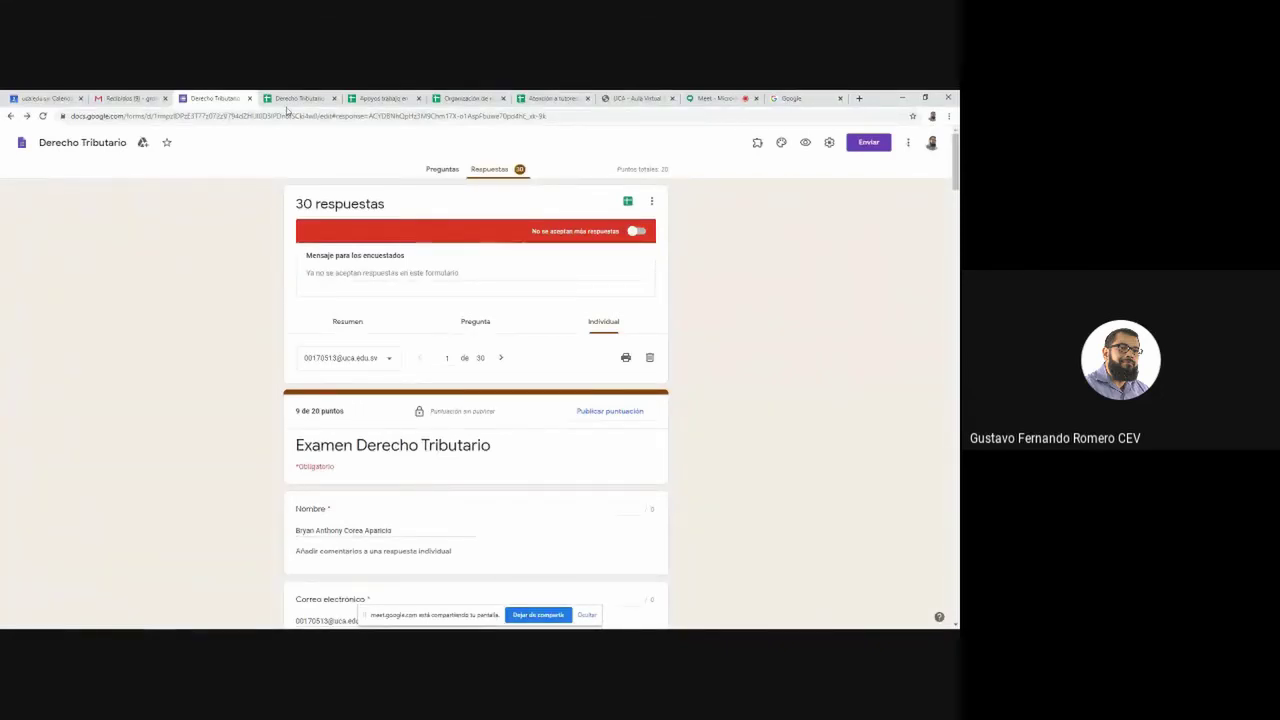
click(447, 172)
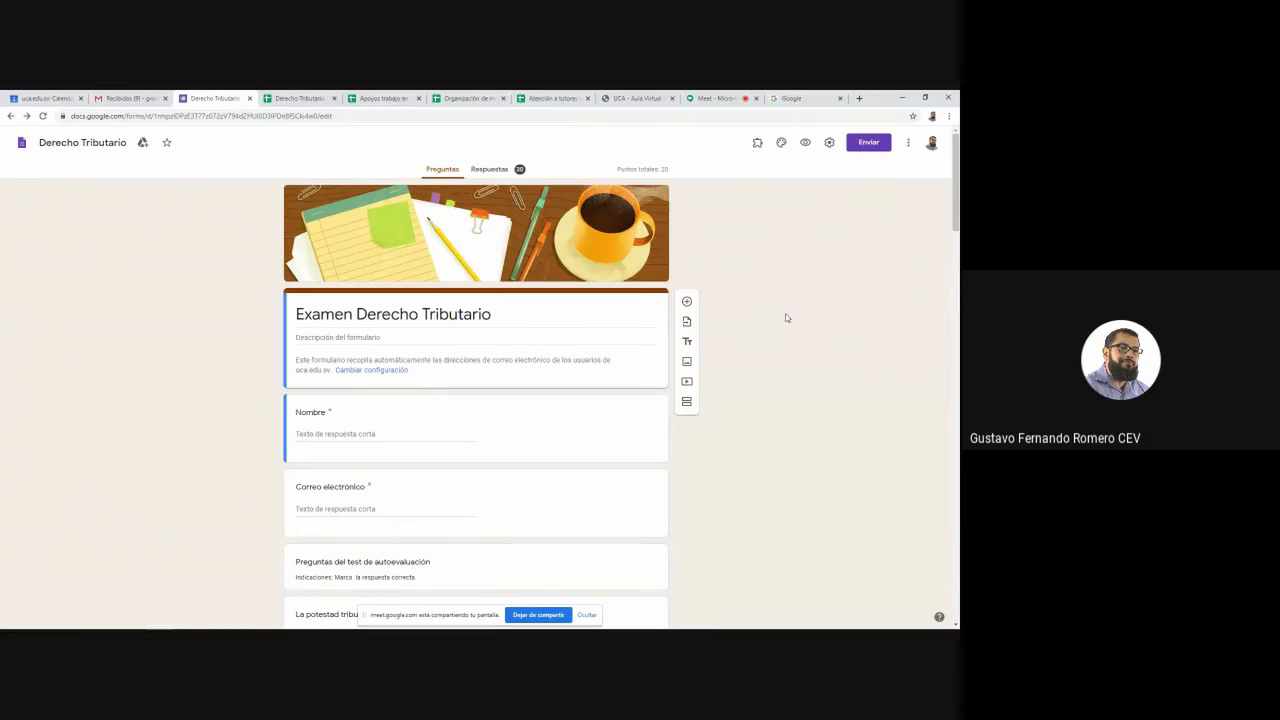
click(830, 143)
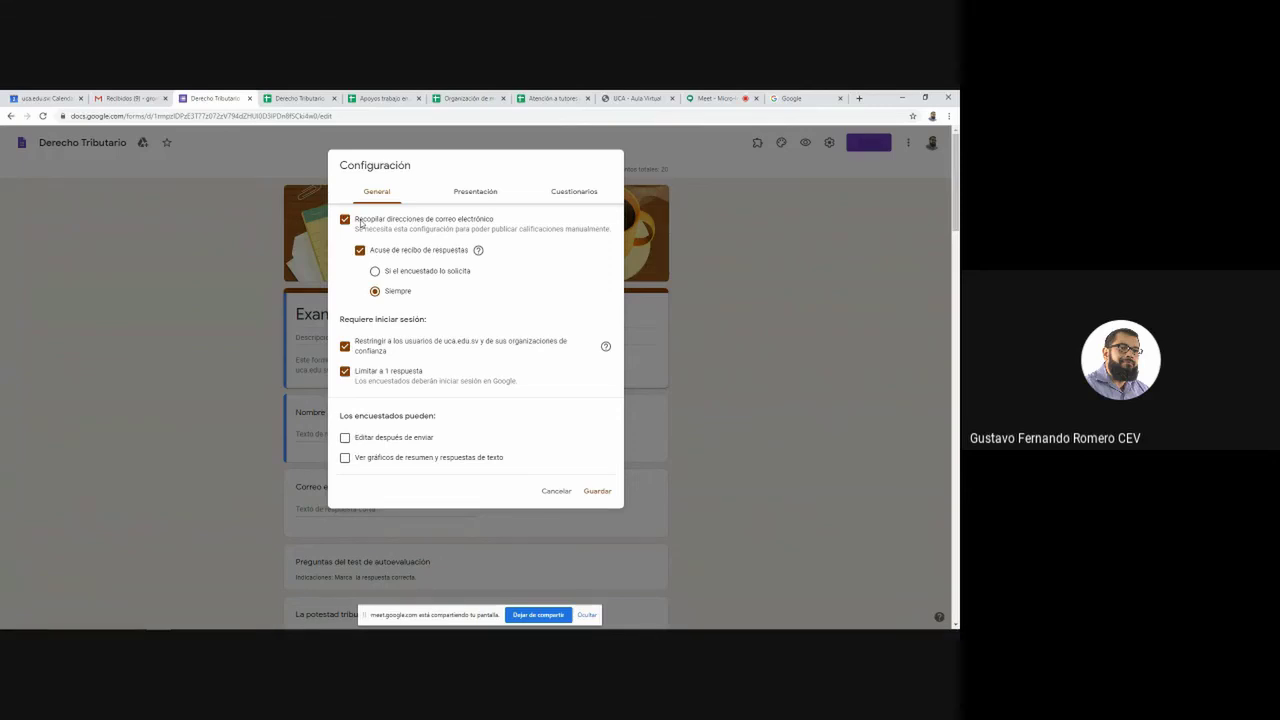
click(375, 272)
click(375, 292)
Demonstrate the sign-in requirements by switching the uca.edu.sv user restriction and the one-response limit off and back on
drag(340, 319, 427, 321)
click(345, 347)
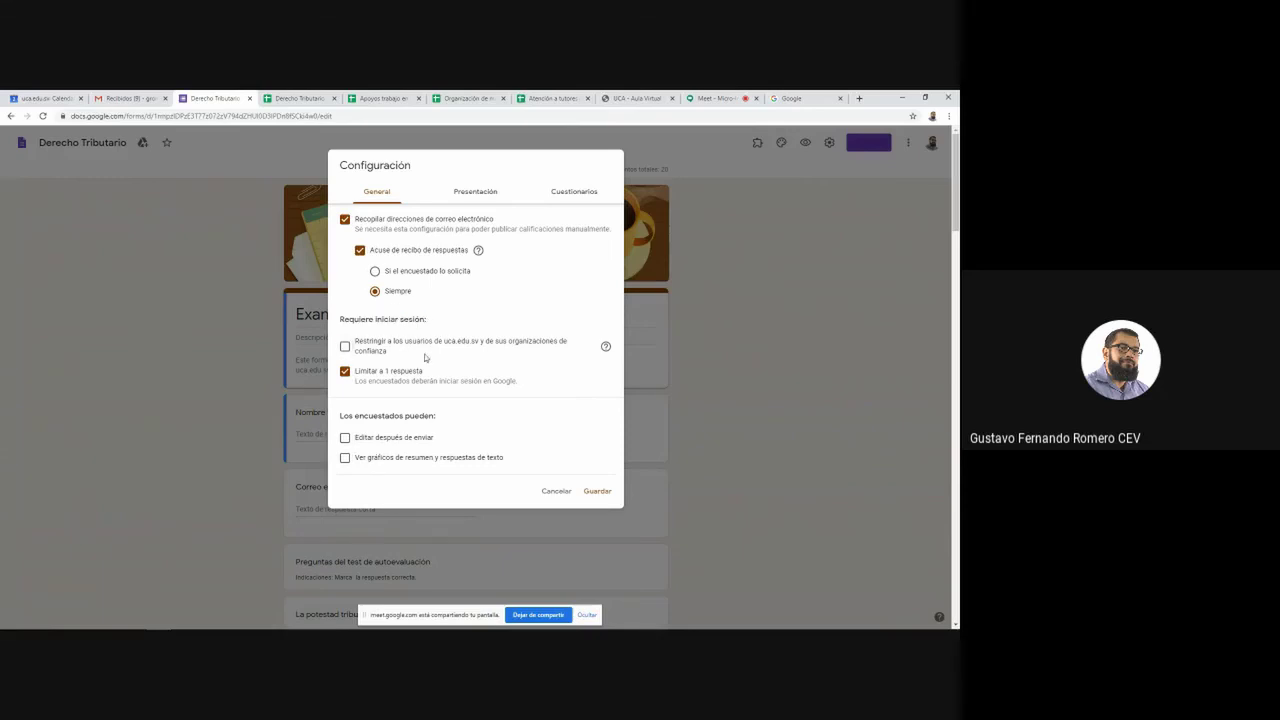
click(345, 347)
click(345, 374)
click(345, 372)
Examine the form's presentation settings and its quiz settings for publishing grades and what respondents can see
click(476, 196)
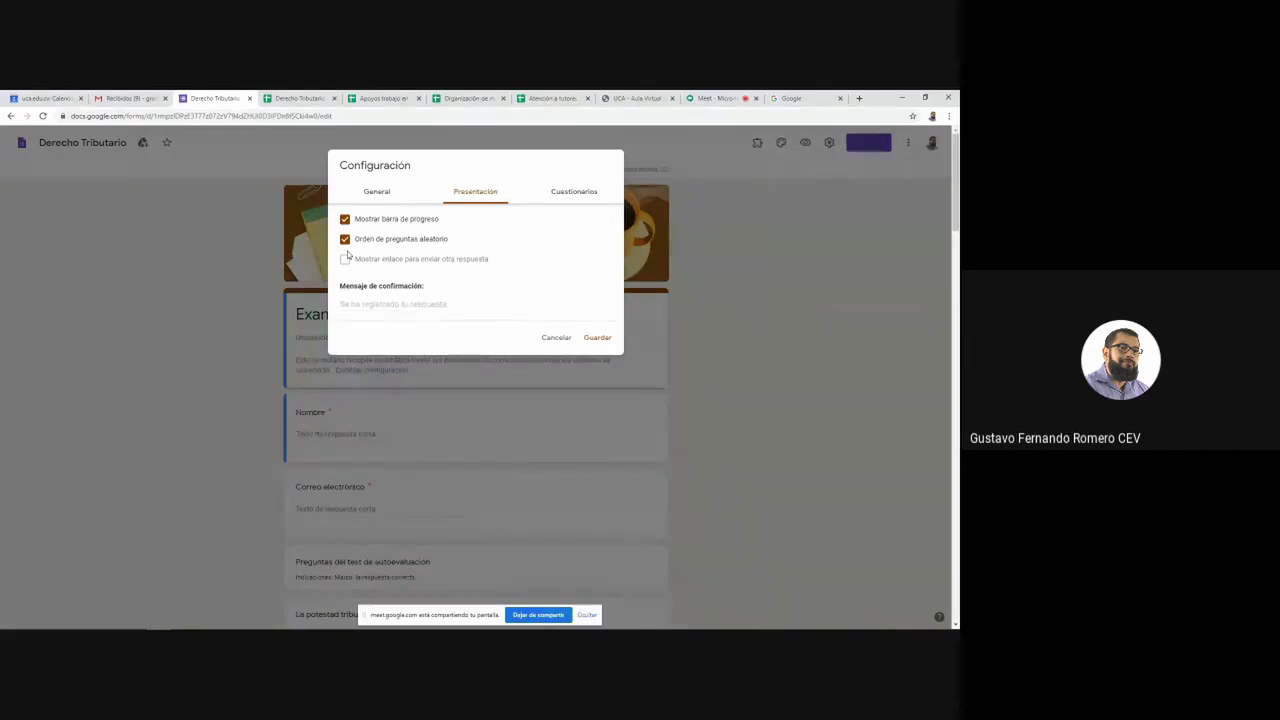
click(561, 196)
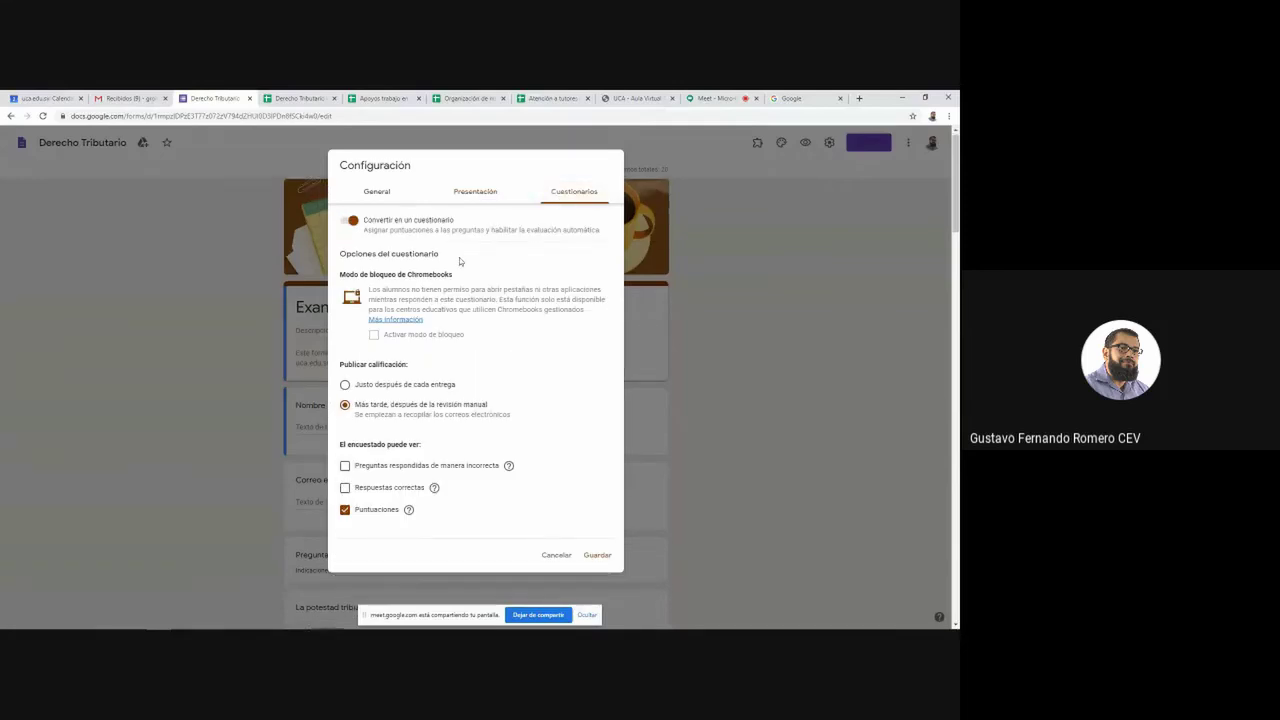
scroll(459, 257, down, 1)
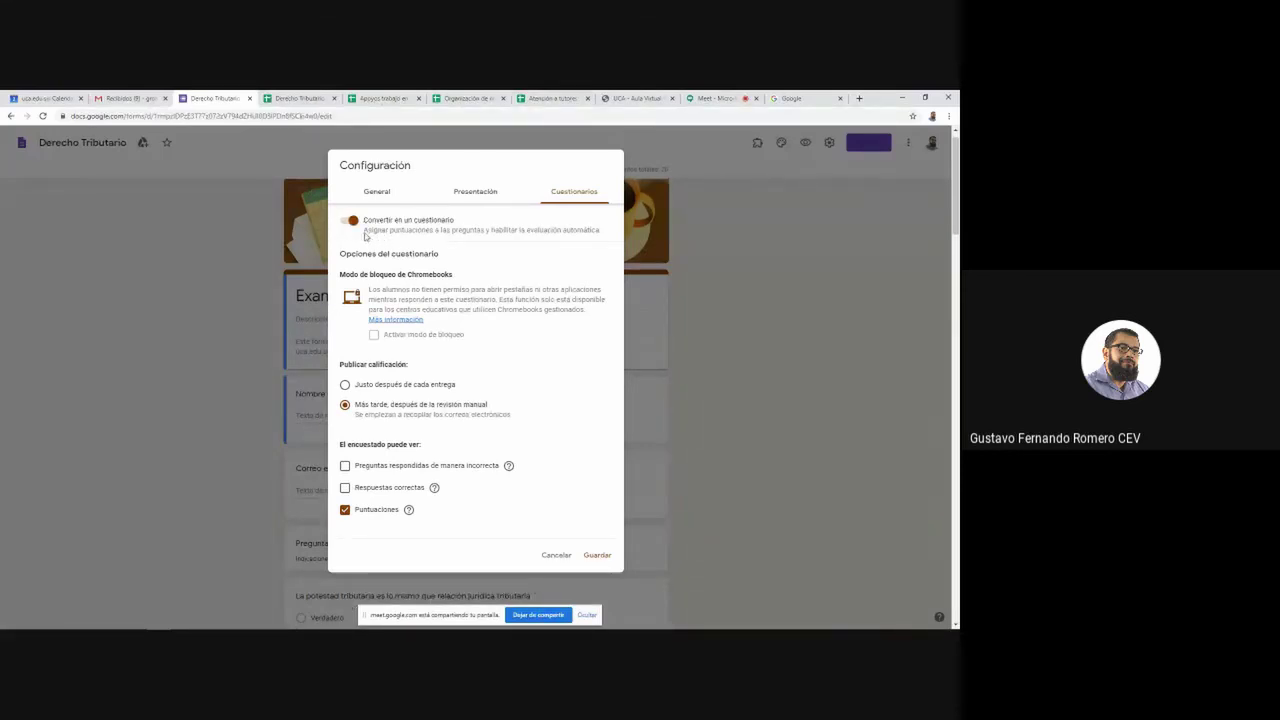
Demonstrate switching Convertir en un cuestionario off and back on, and leave the settings without saving
drag(364, 231, 605, 237)
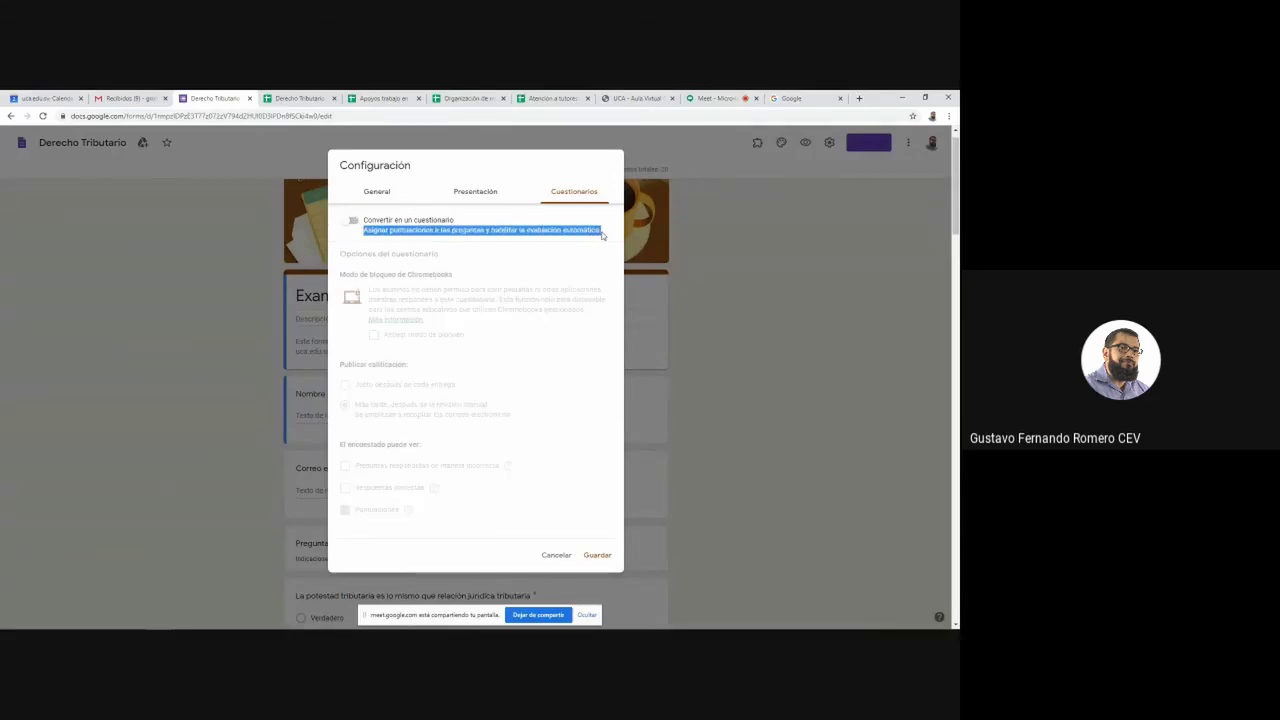
click(355, 221)
click(463, 224)
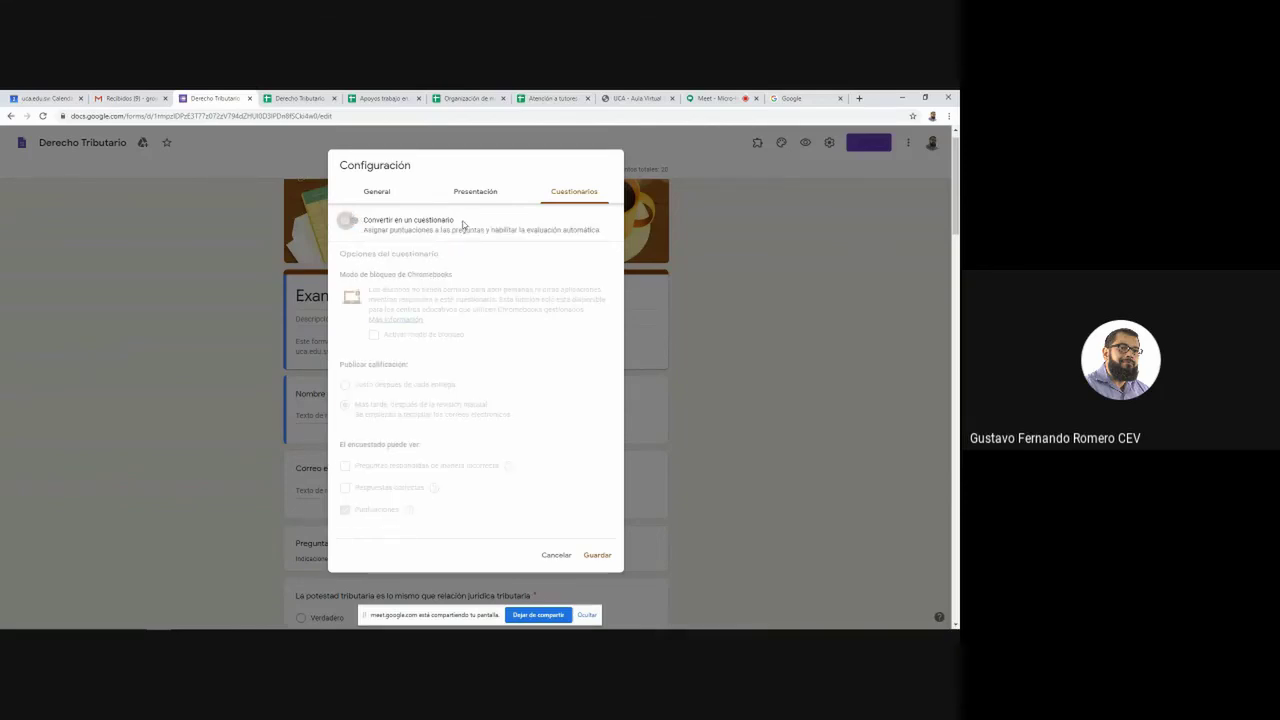
click(358, 222)
click(358, 222)
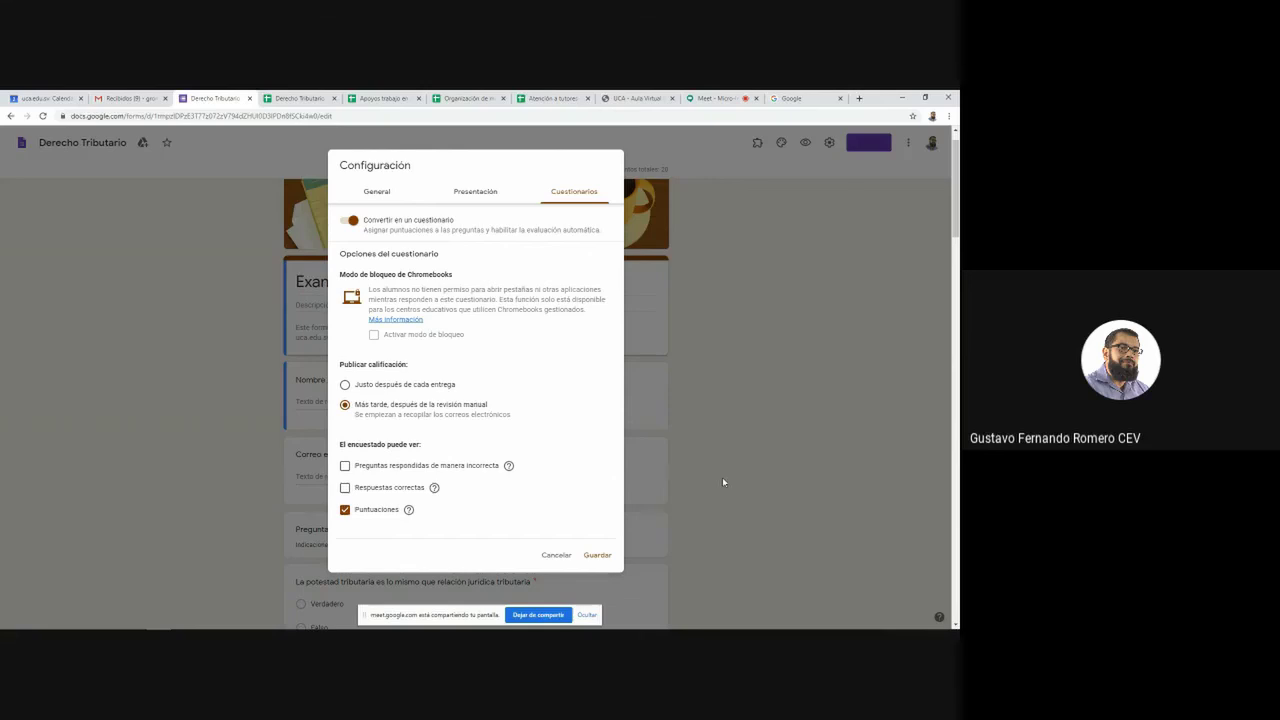
click(386, 196)
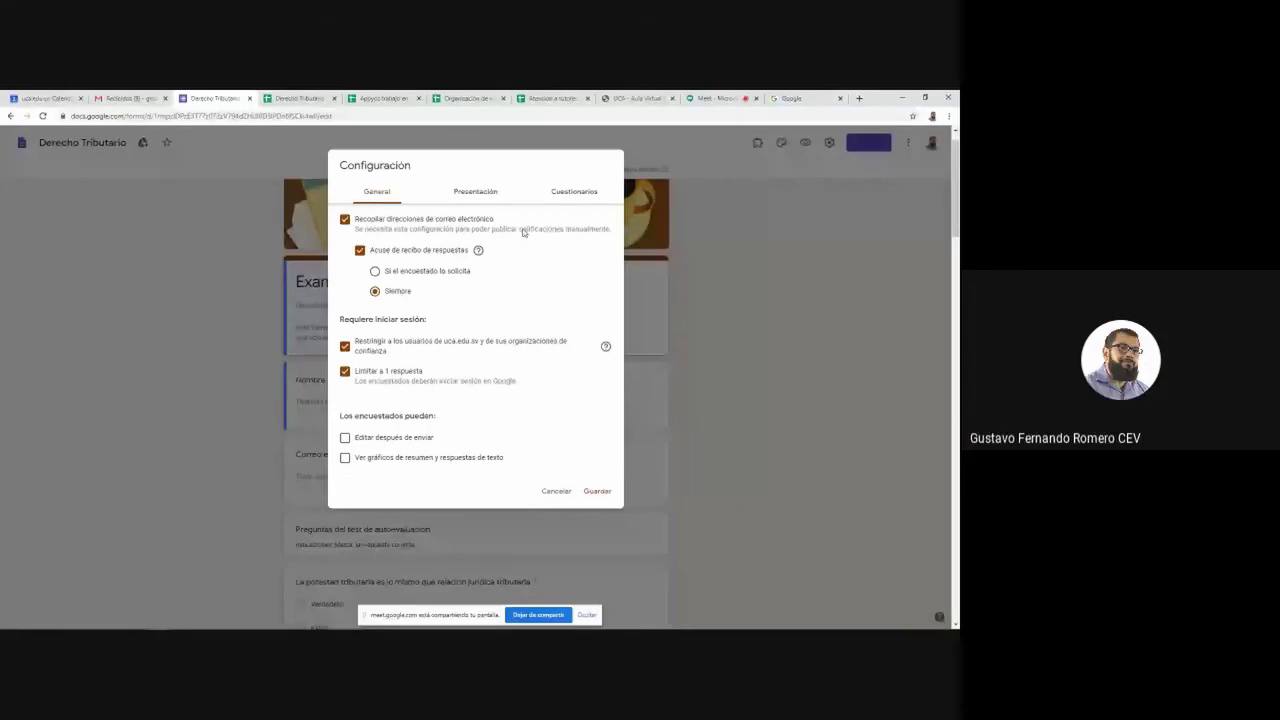
click(552, 491)
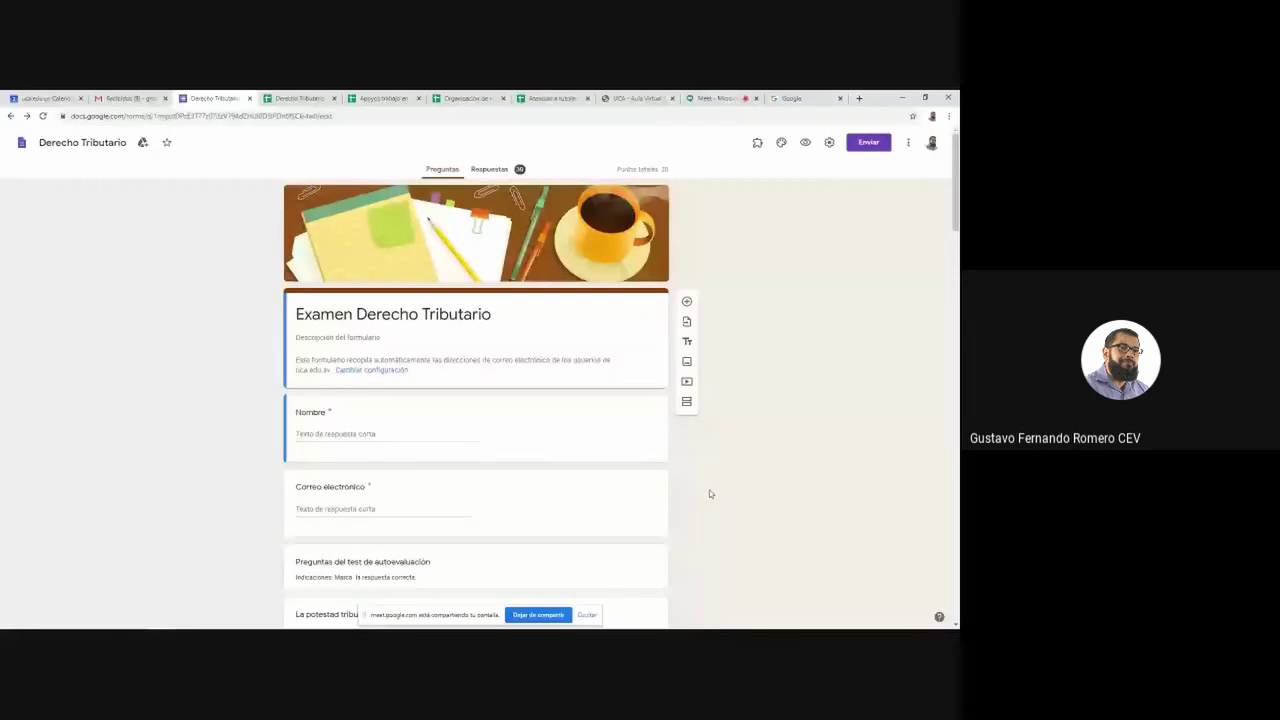
Look over the Derecho Tributario questions, return to the list of forms and open the Examen1 form
scroll(709, 493, down, 10)
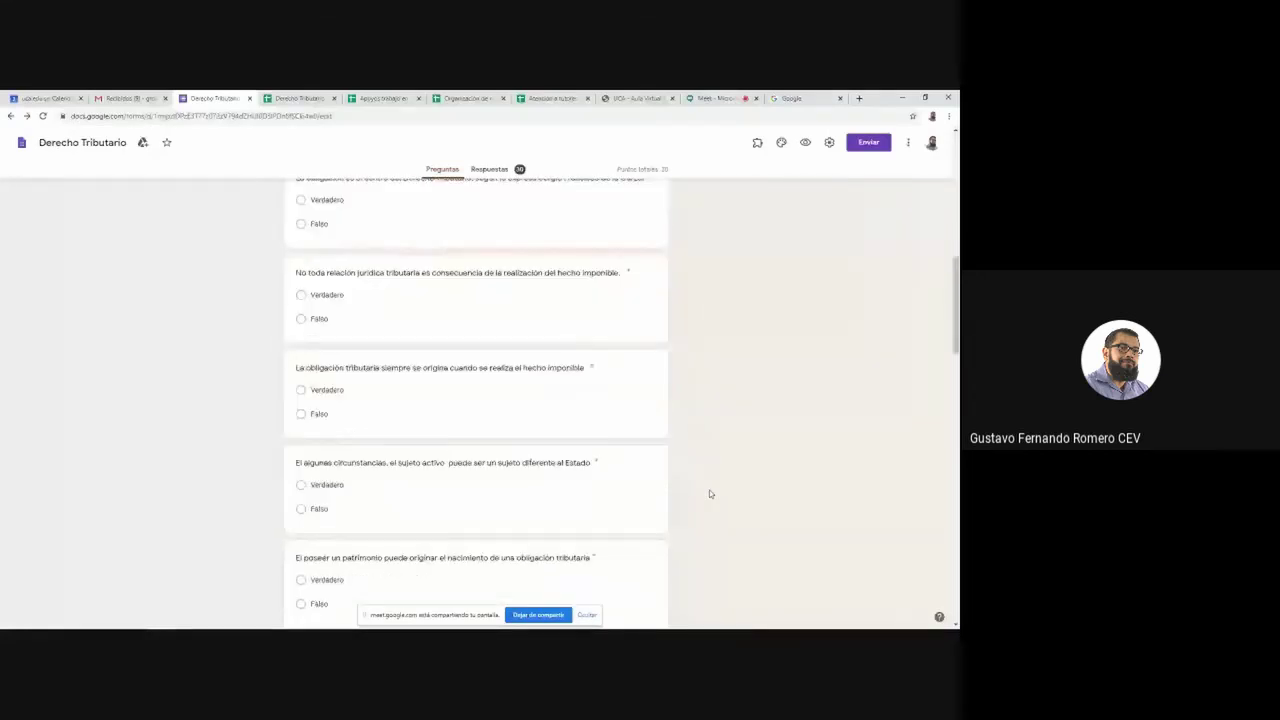
scroll(709, 493, down, 10)
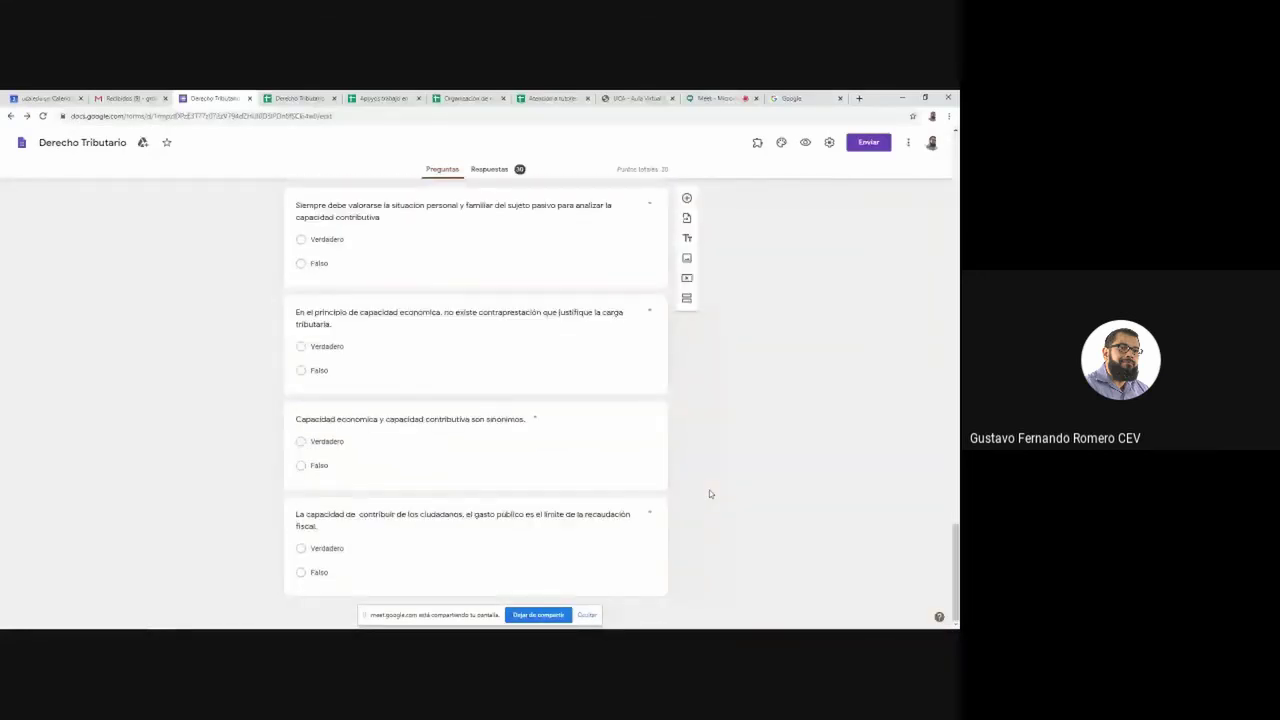
right_click(21, 148)
click(174, 155)
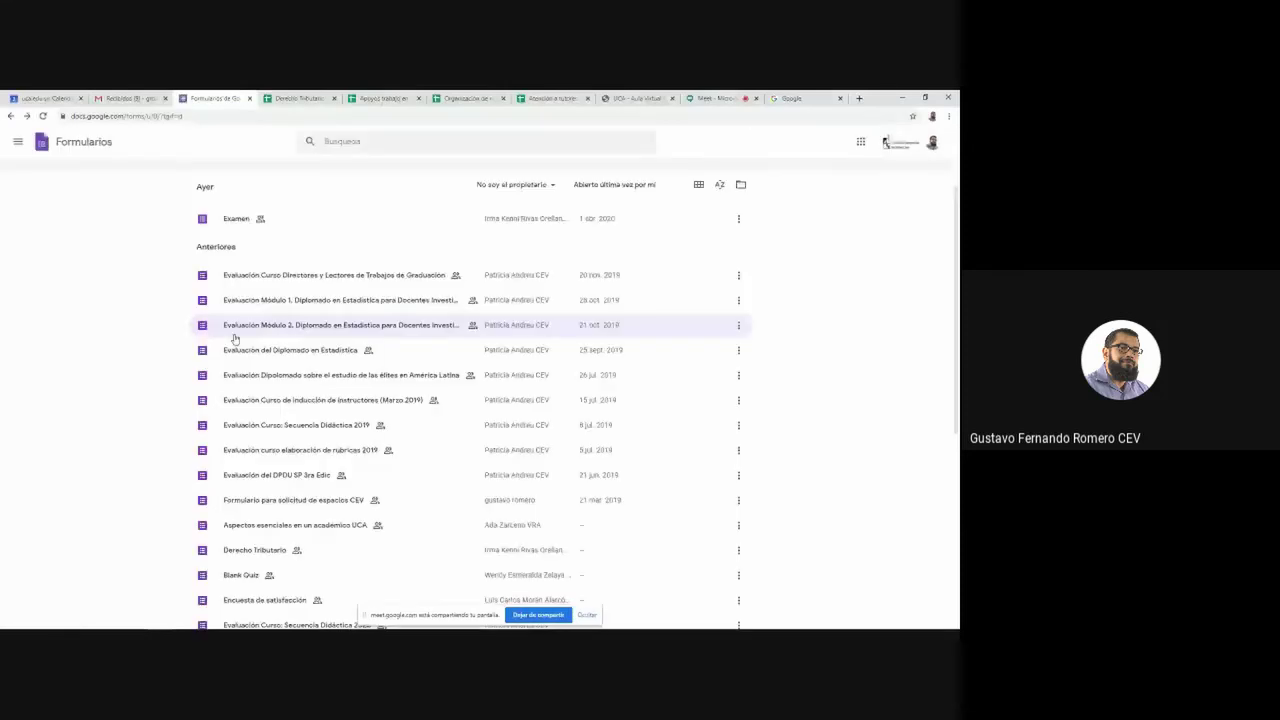
scroll(290, 383, down, 1)
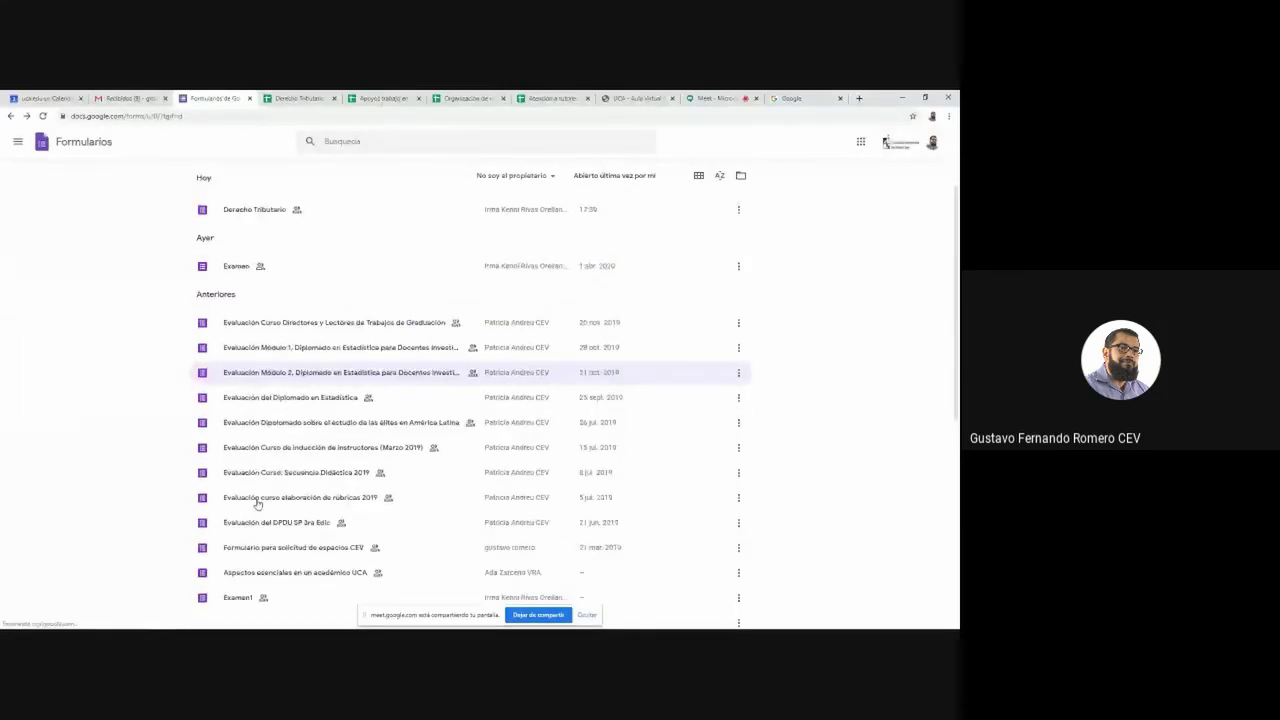
scroll(245, 567, down, 1)
click(240, 562)
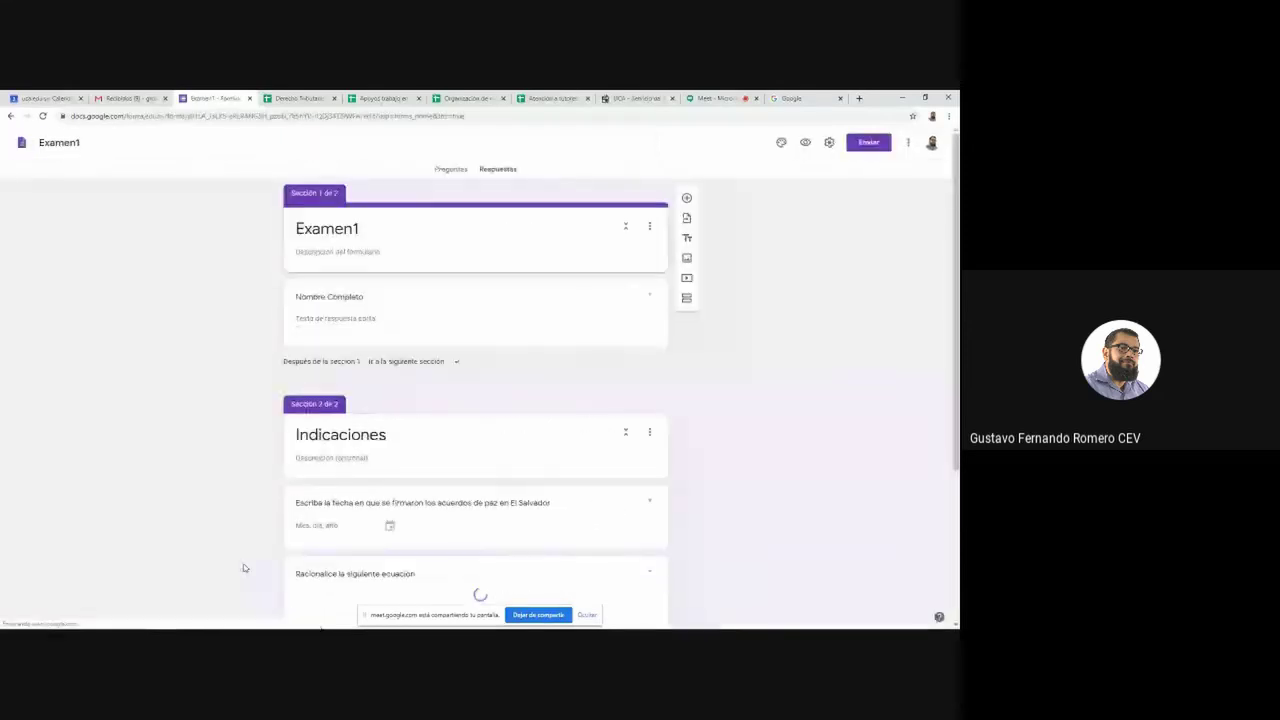
Examine Examen1's questions, including the date question, the equation image and the multiple-choice options with compound images
scroll(259, 508, down, 3)
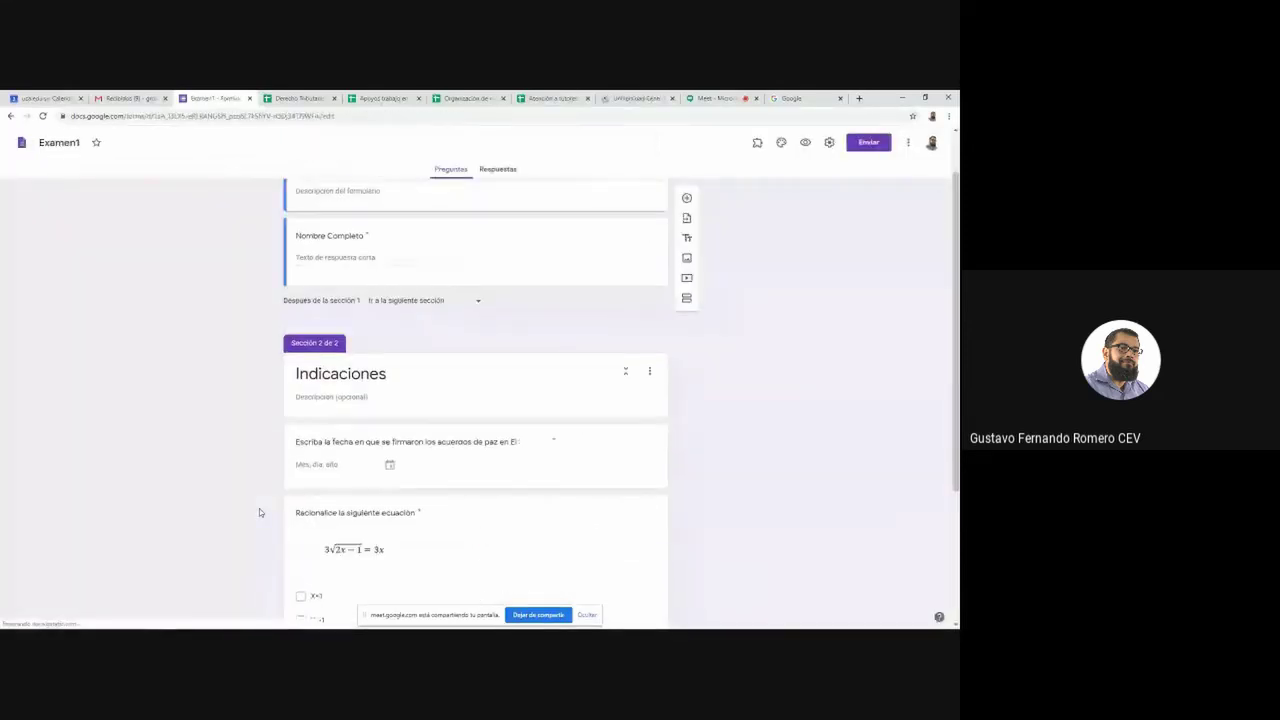
scroll(259, 512, down, 4)
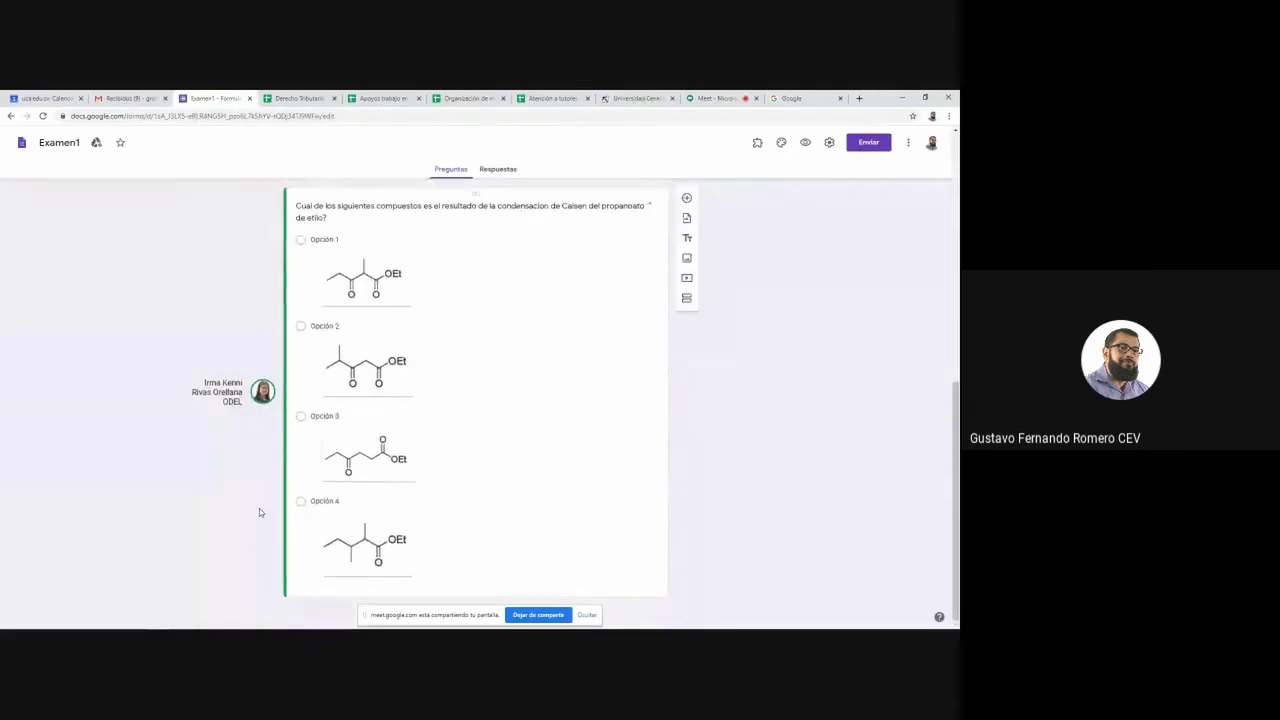
scroll(390, 488, up, 2)
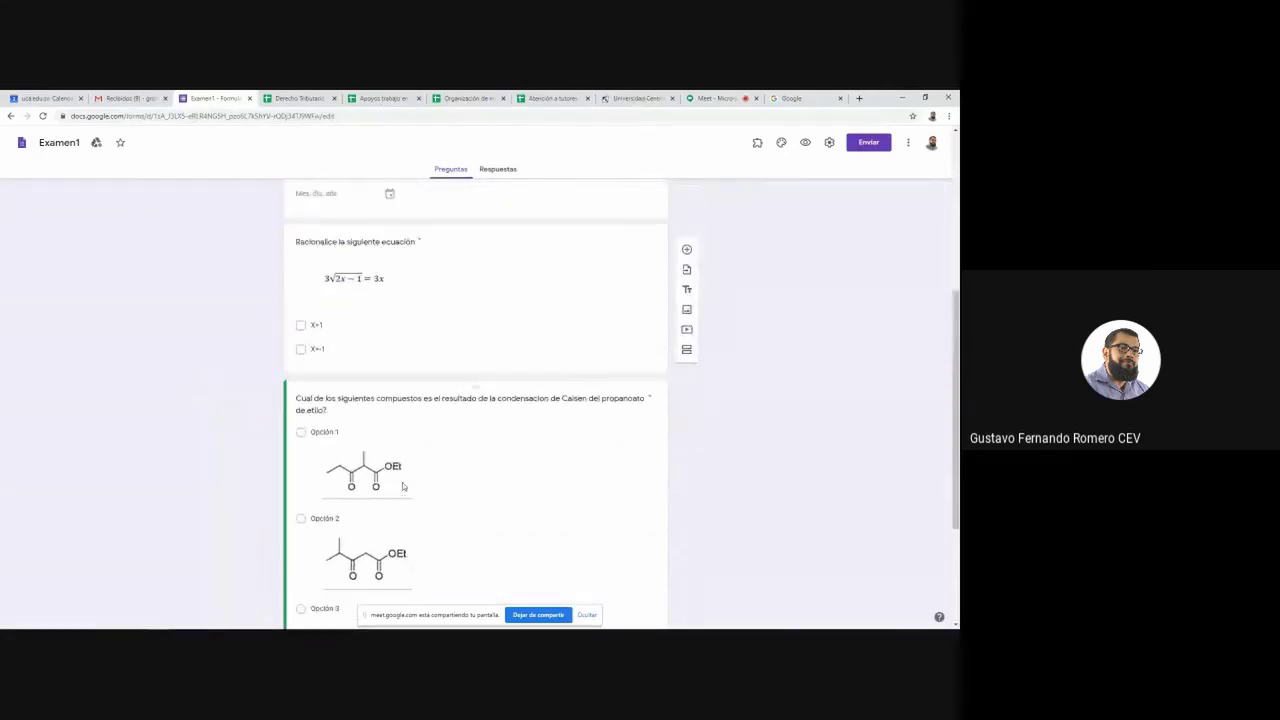
scroll(400, 487, down, 2)
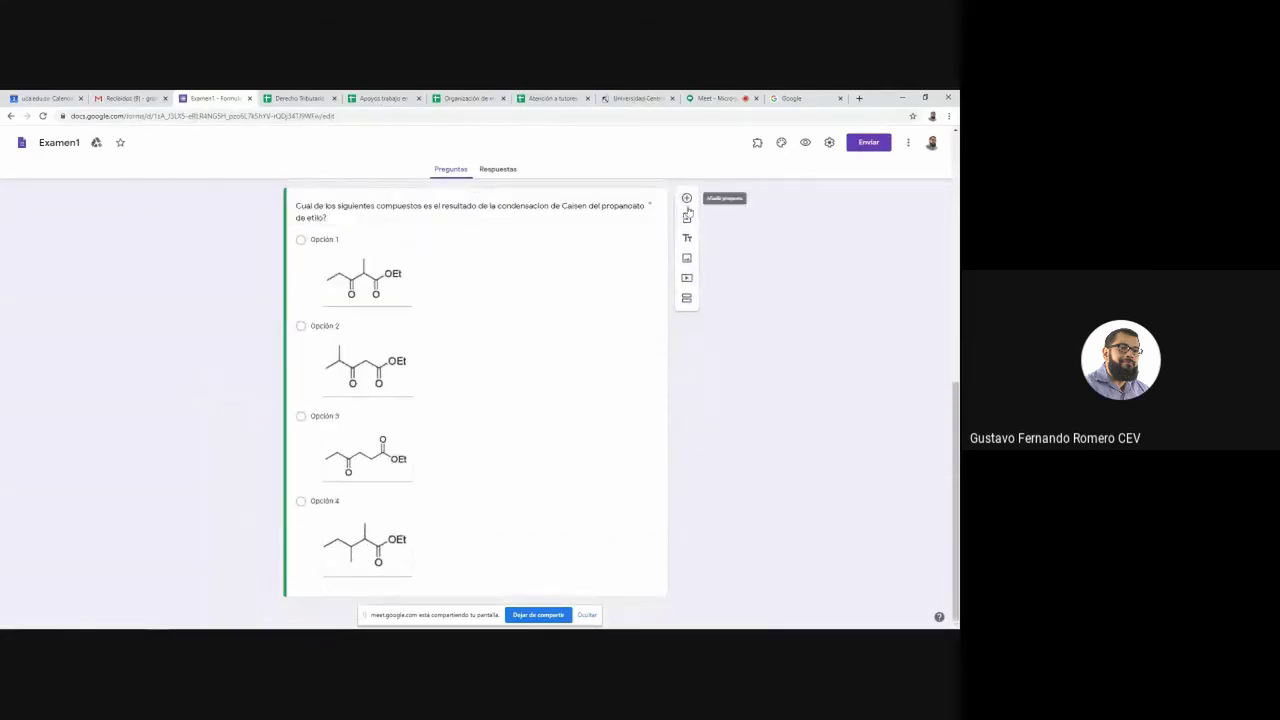
scroll(687, 203, up, 1)
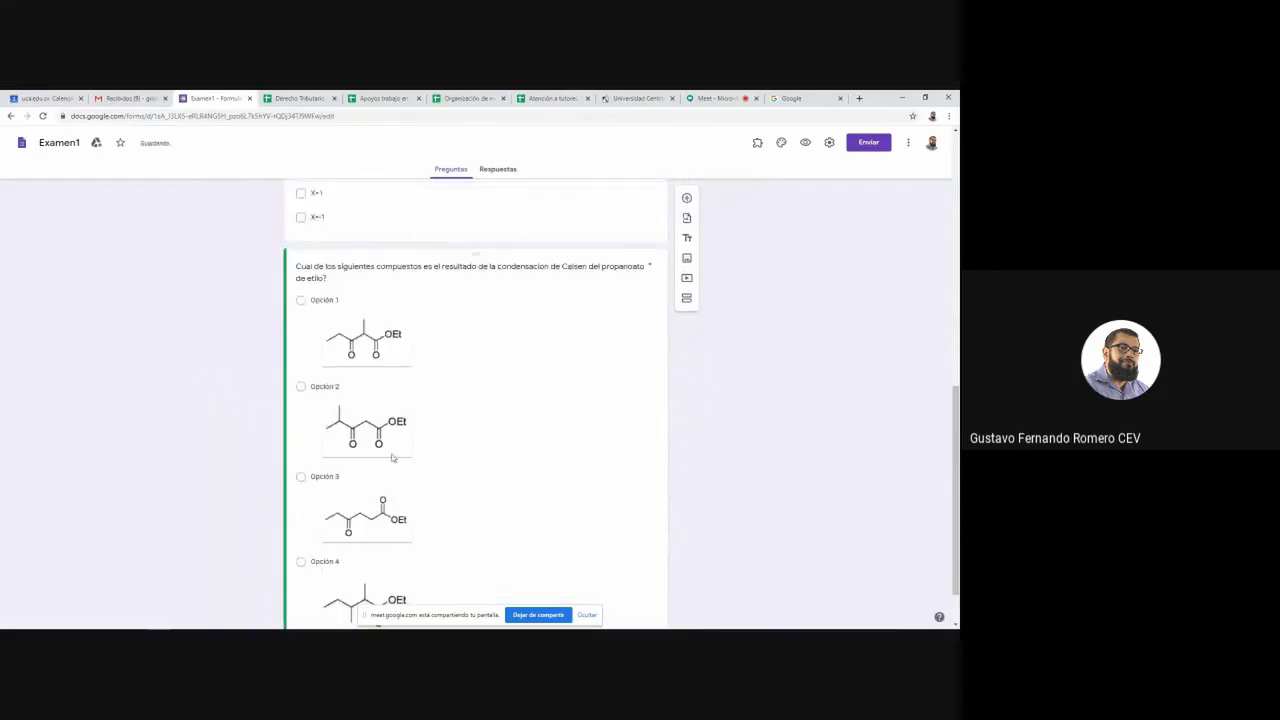
scroll(393, 458, up, 3)
scroll(393, 458, up, 1)
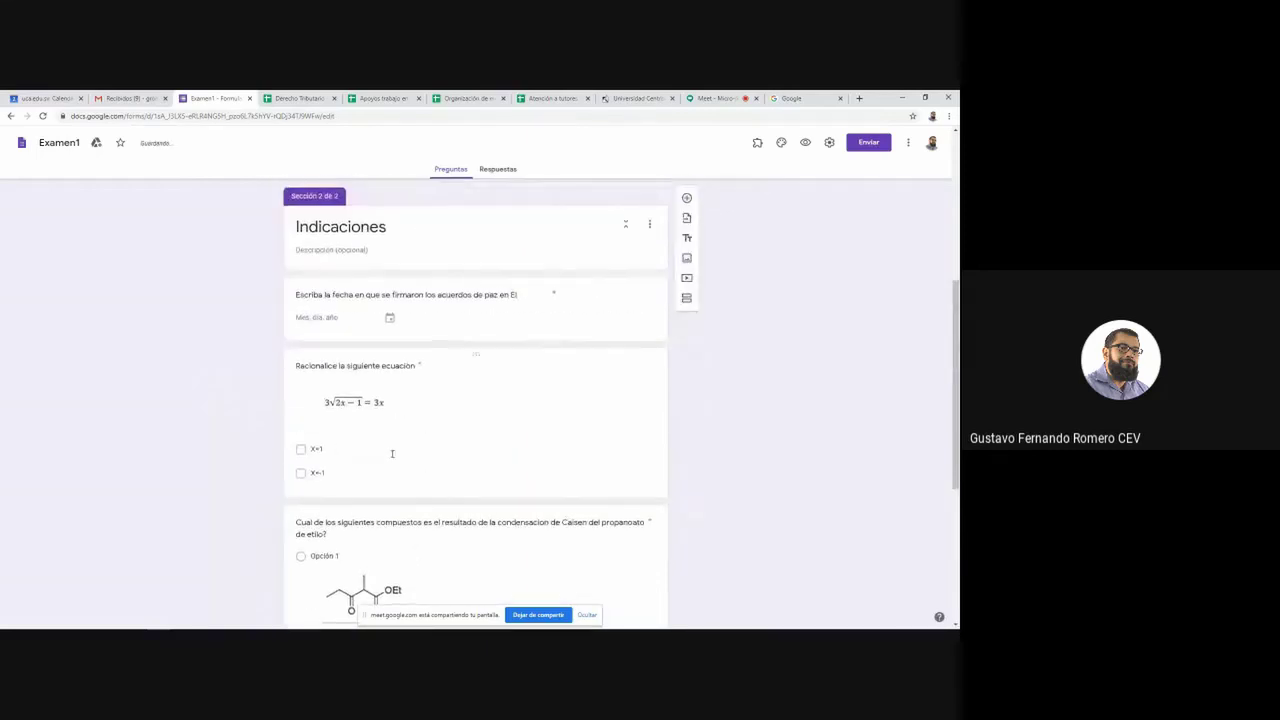
Change the question about the date of the El Salvador peace accords to the Respuesta corta type
click(462, 297)
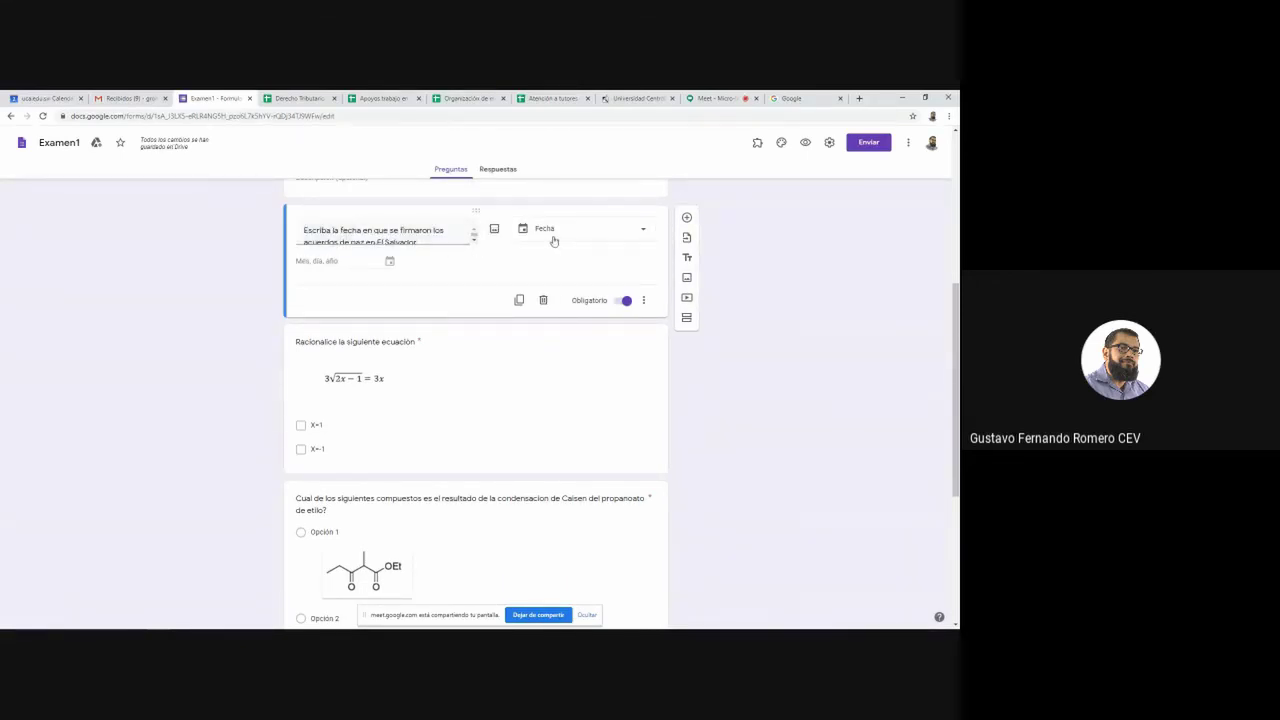
click(612, 235)
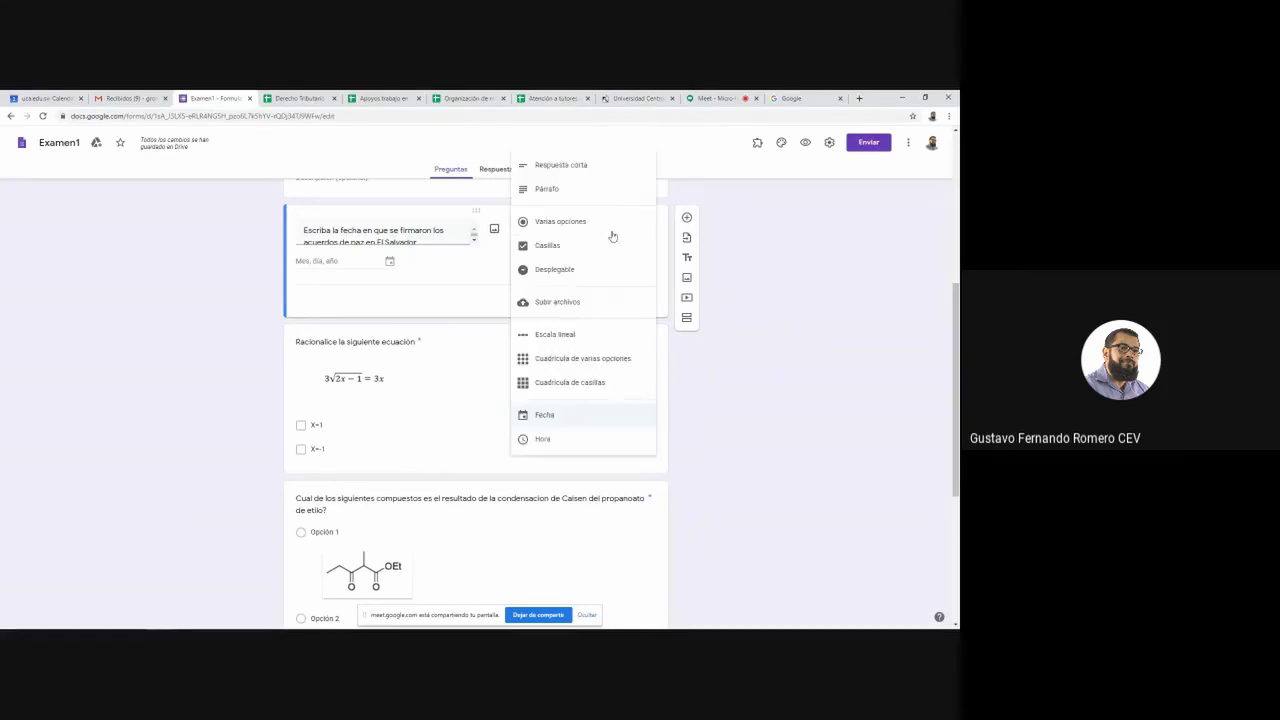
click(587, 177)
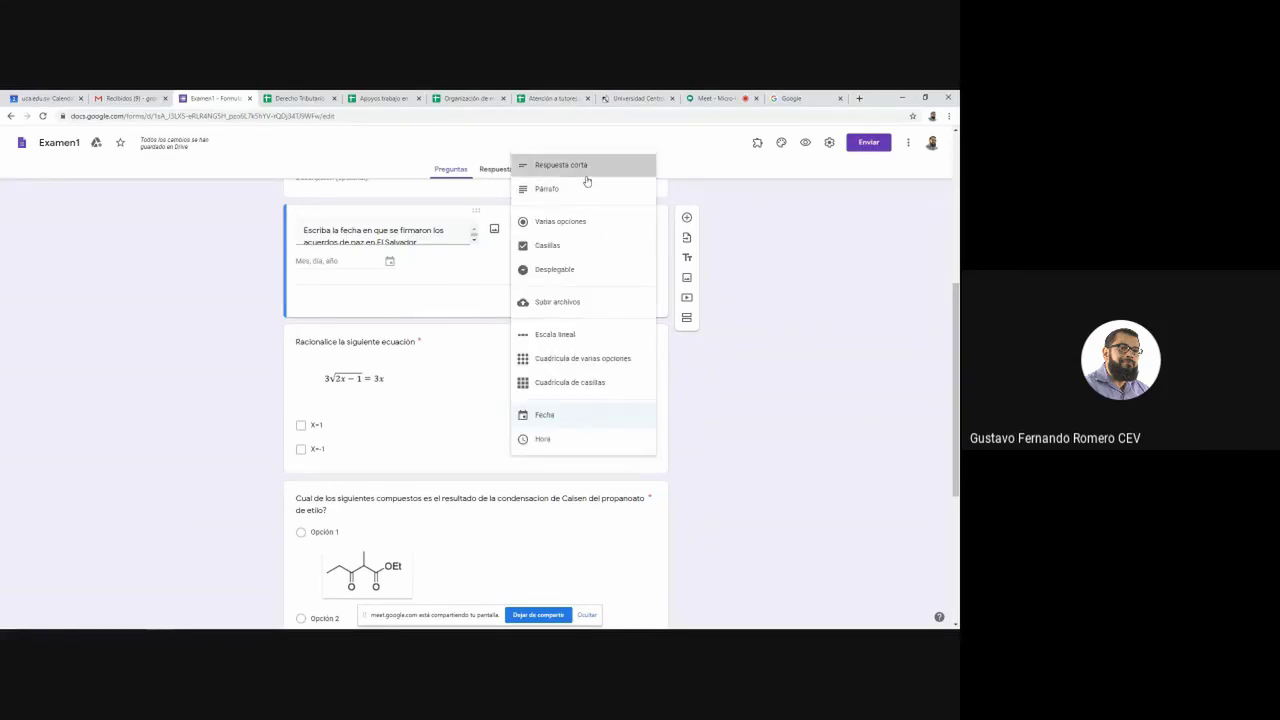
scroll(461, 277, up, 1)
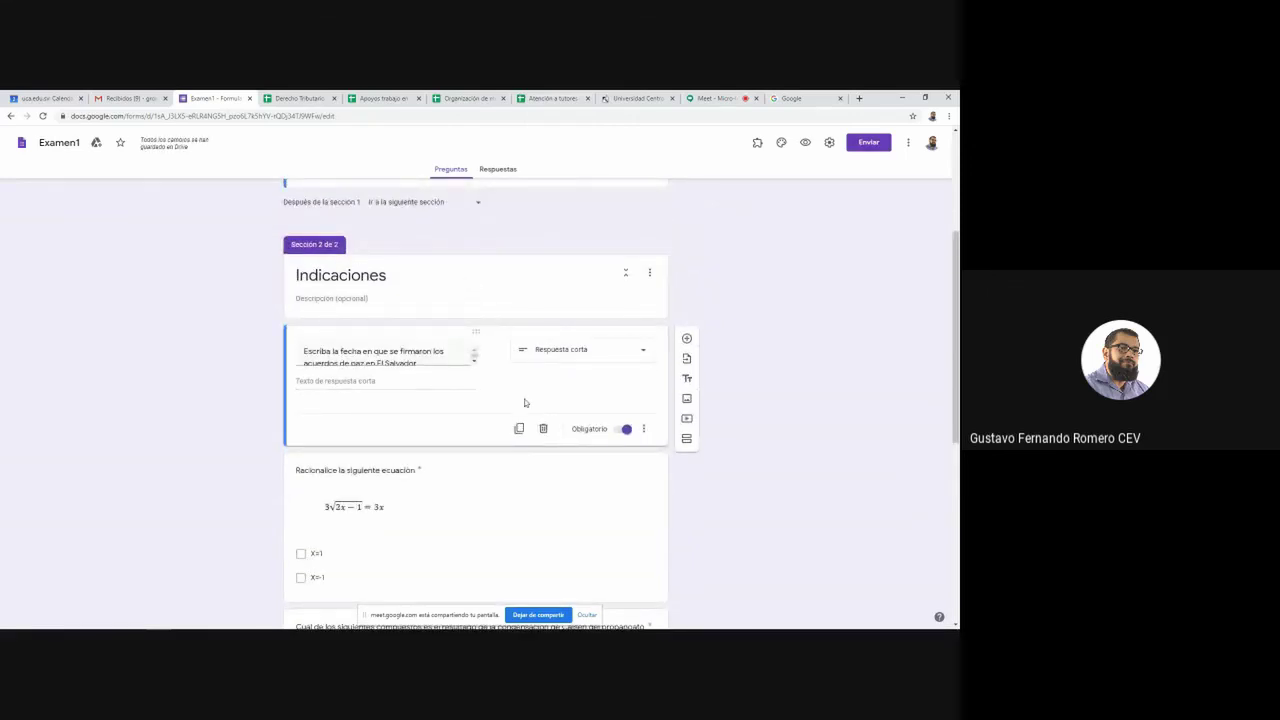
Convert Examen1 into a quiz with Convertir en un cuestionario and save the settings
click(829, 143)
click(574, 192)
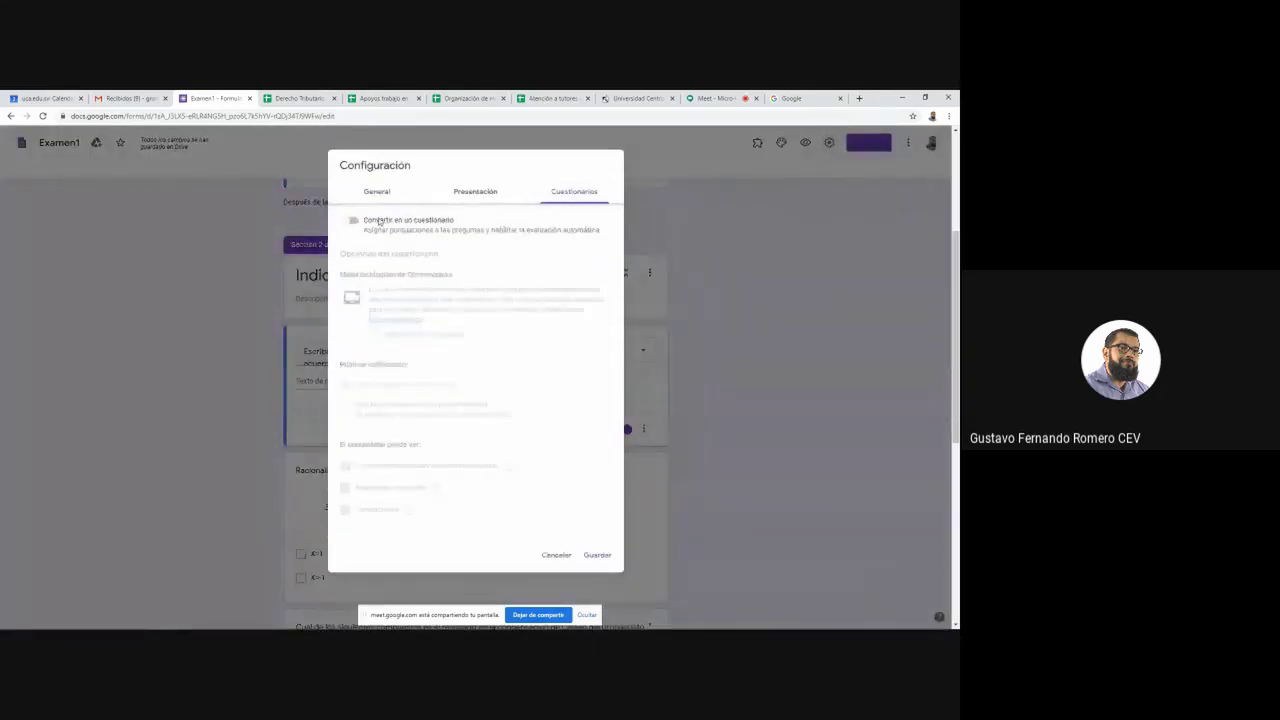
click(353, 221)
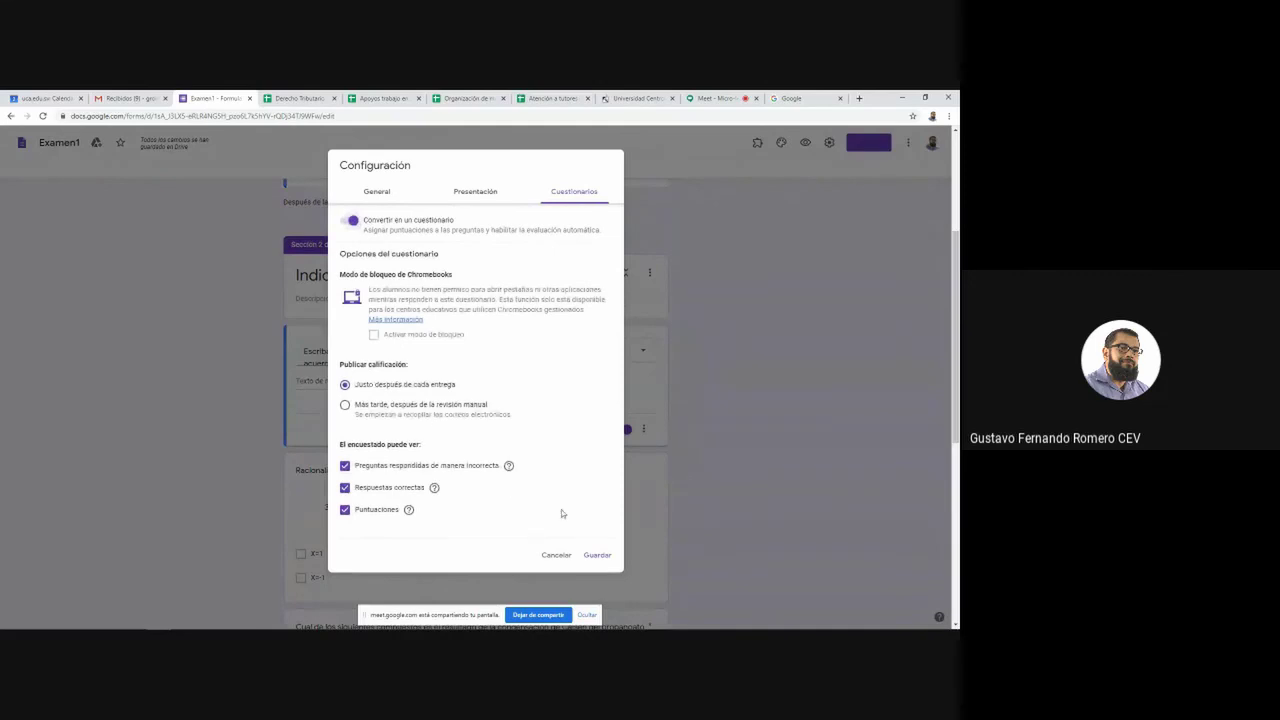
click(596, 556)
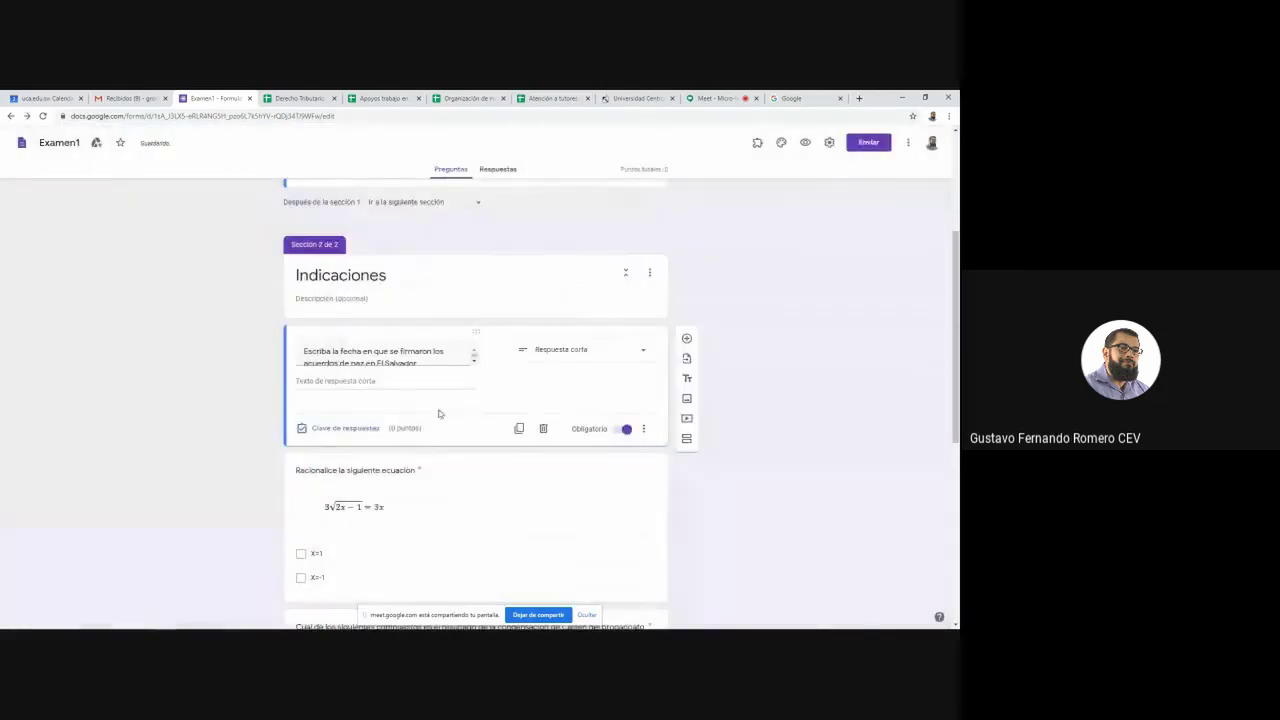
Set the answer key of the El Salvador peace accords date question to 2 points
click(345, 428)
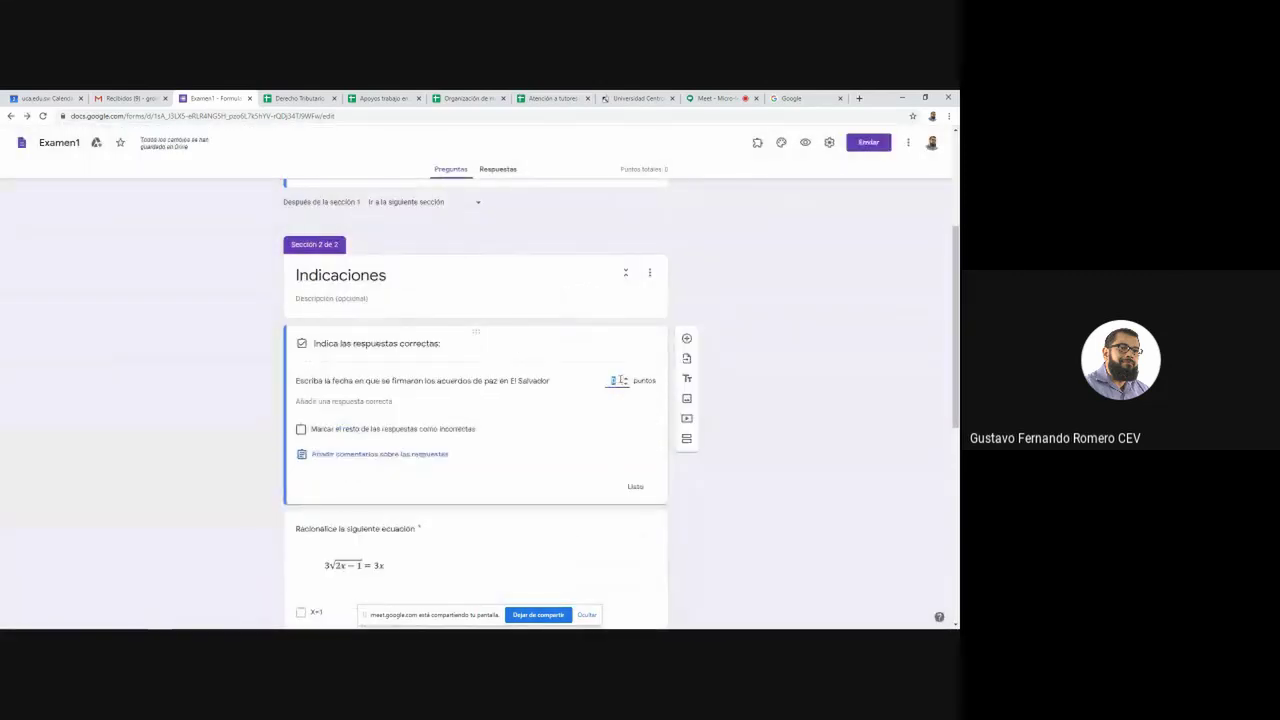
text(2)
click(635, 486)
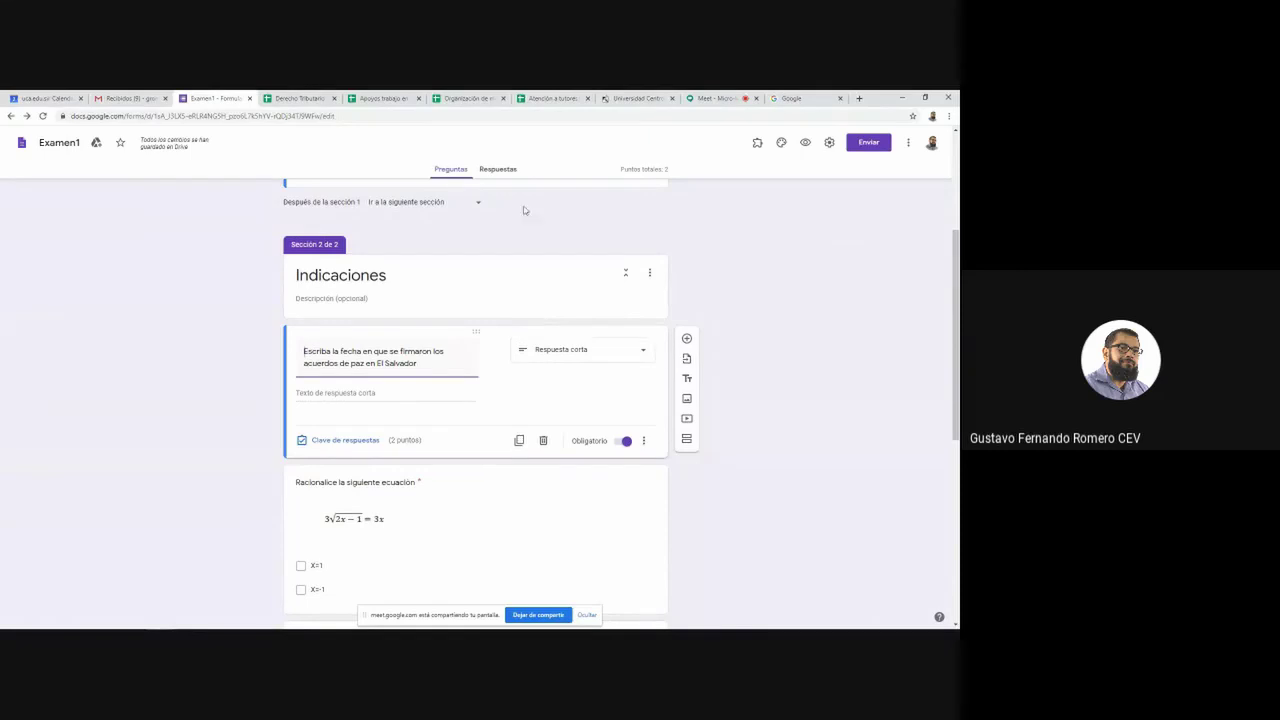
Check Examen1's responses, return to the list of forms and open the Derecho Tributario form
click(499, 170)
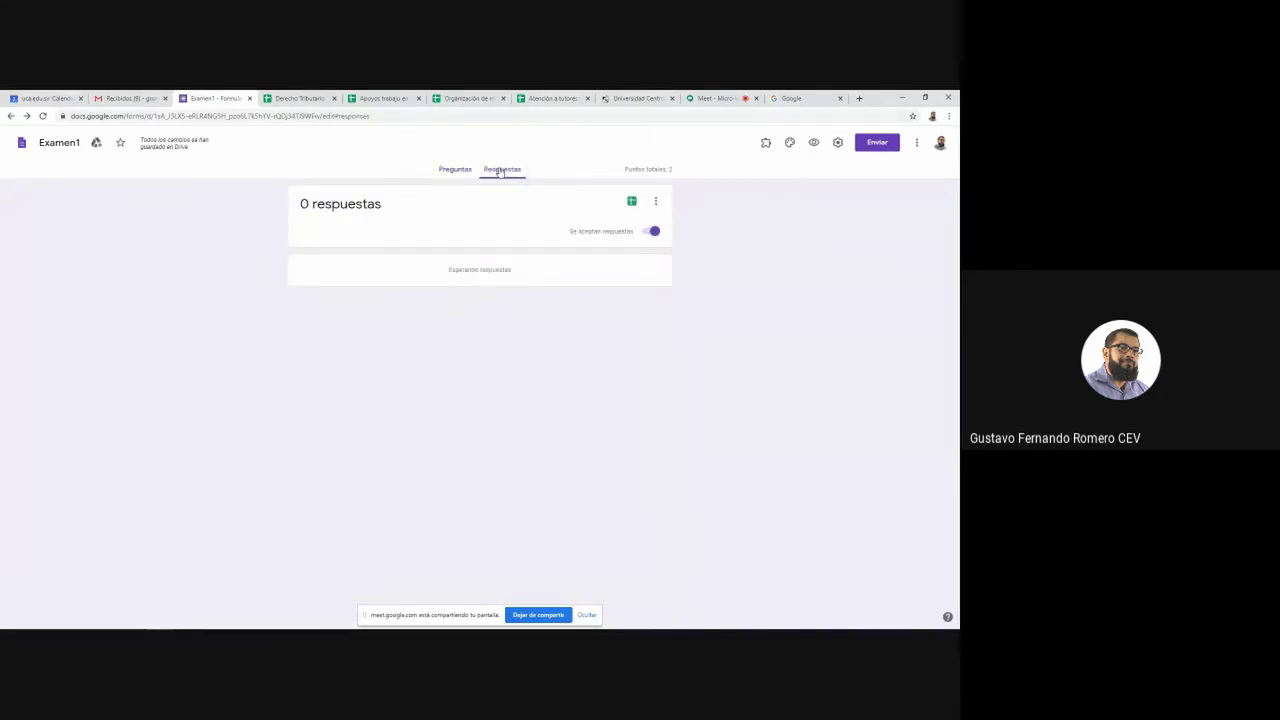
click(24, 146)
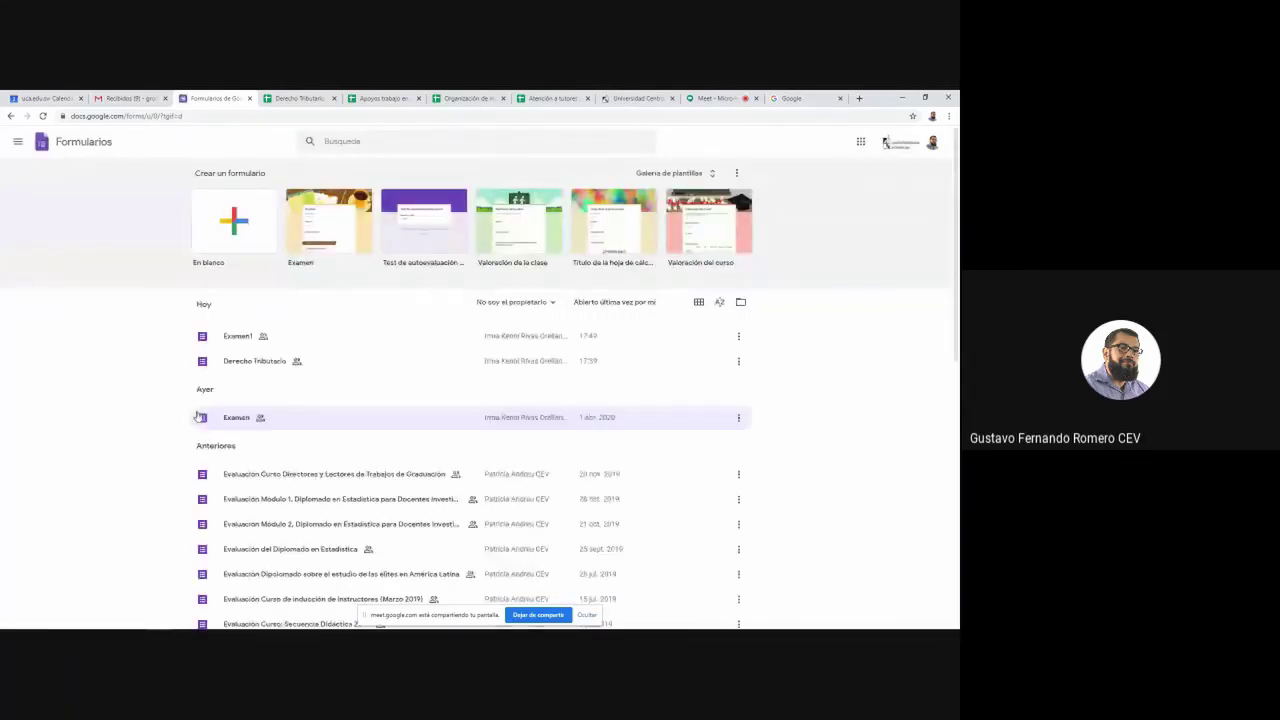
scroll(252, 347, down, 1)
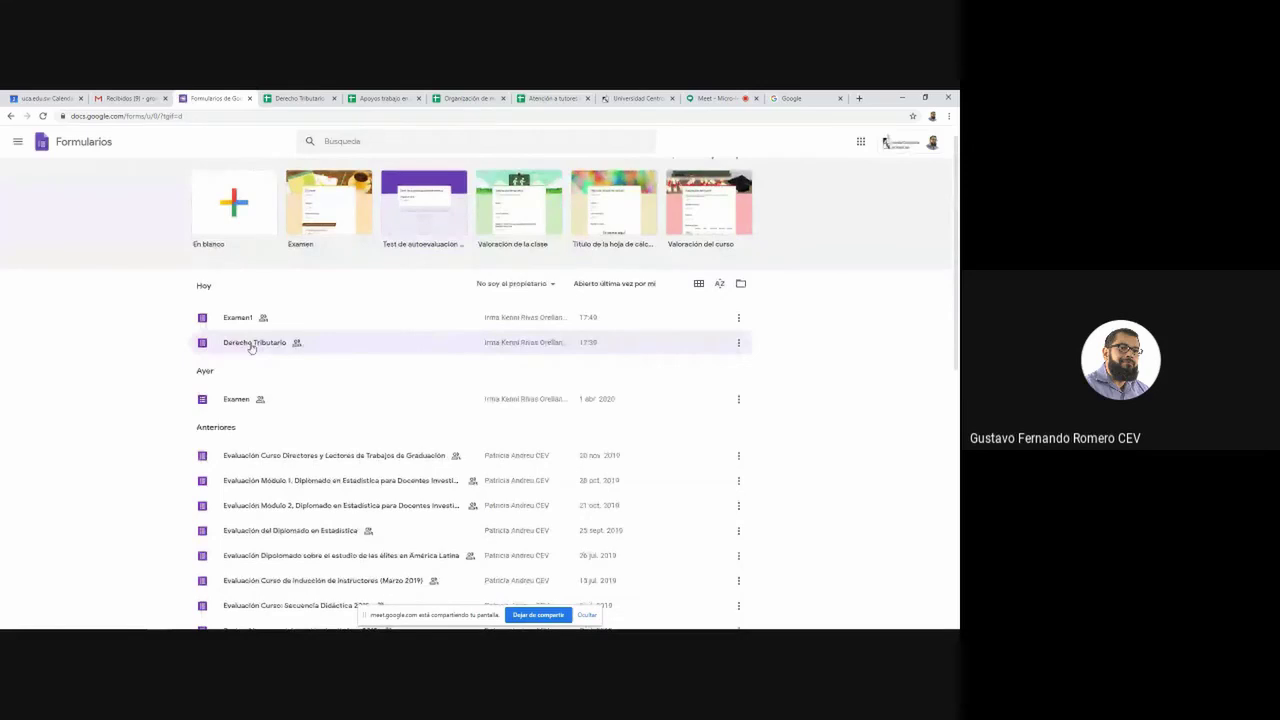
click(252, 344)
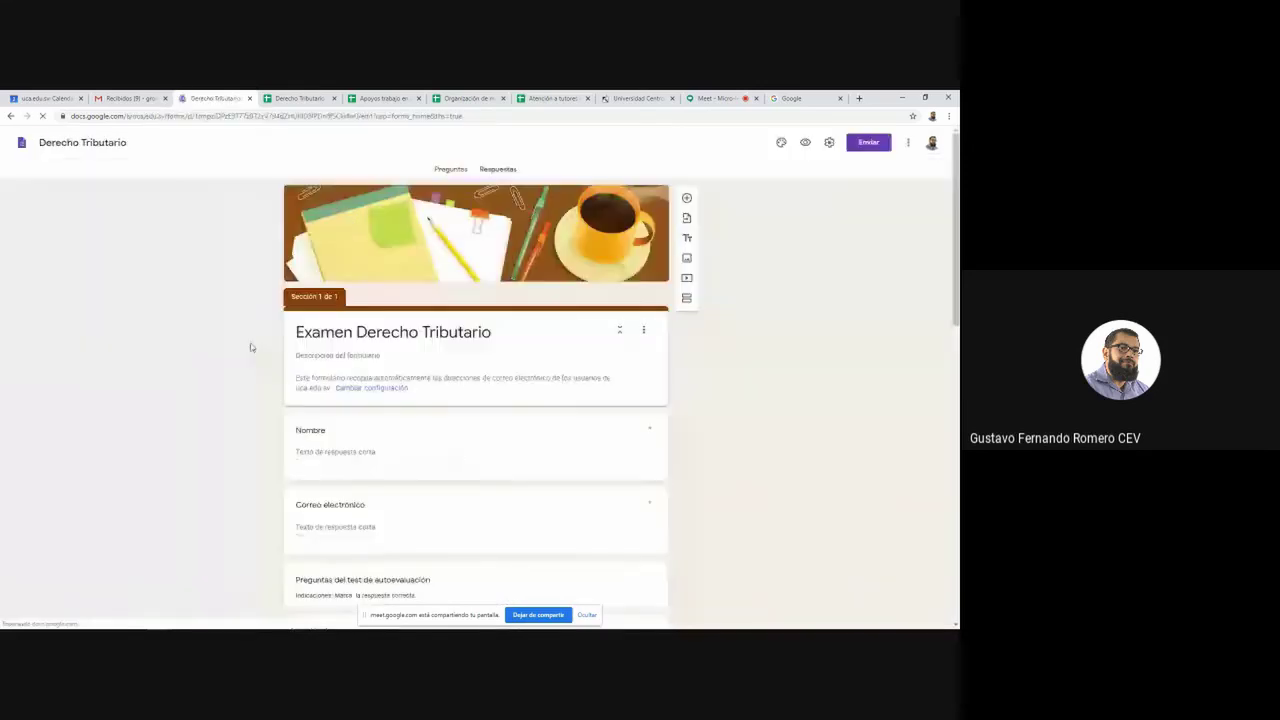
Examine the summary of the Derecho Tributario responses and the graded answers of the first individual response
click(500, 172)
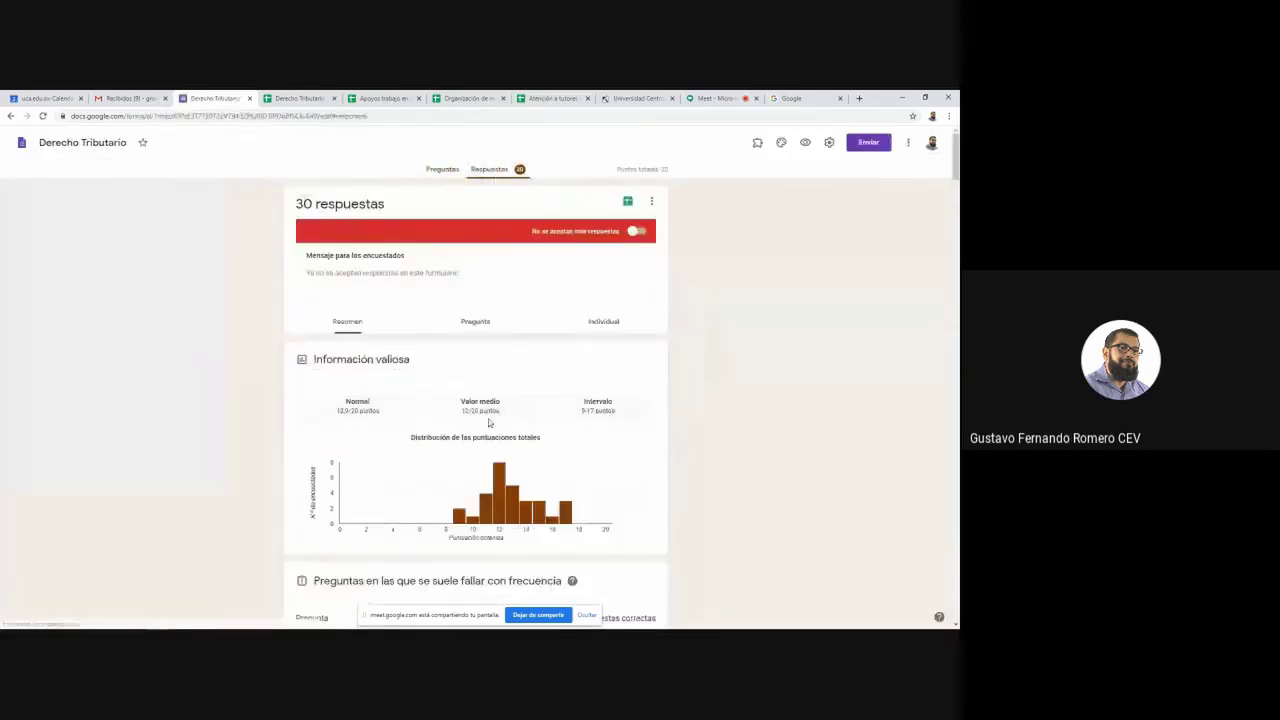
scroll(489, 423, down, 3)
scroll(489, 423, up, 3)
click(596, 323)
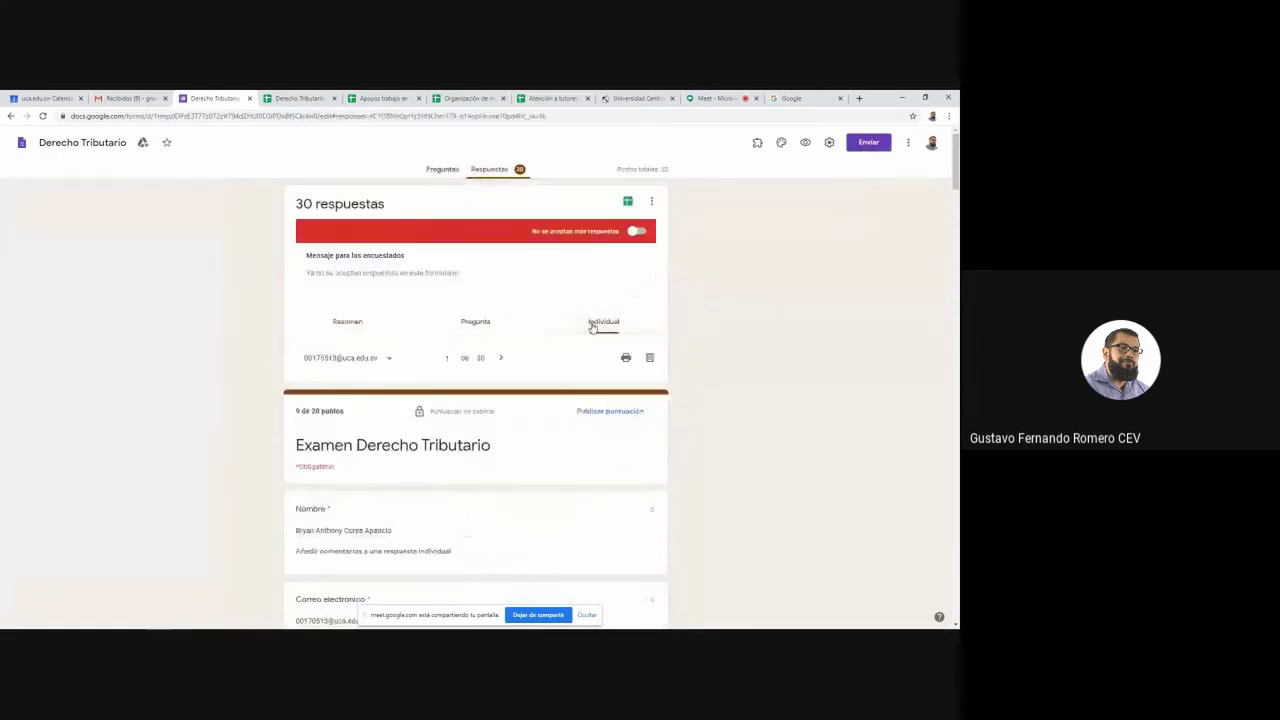
scroll(561, 473, down, 5)
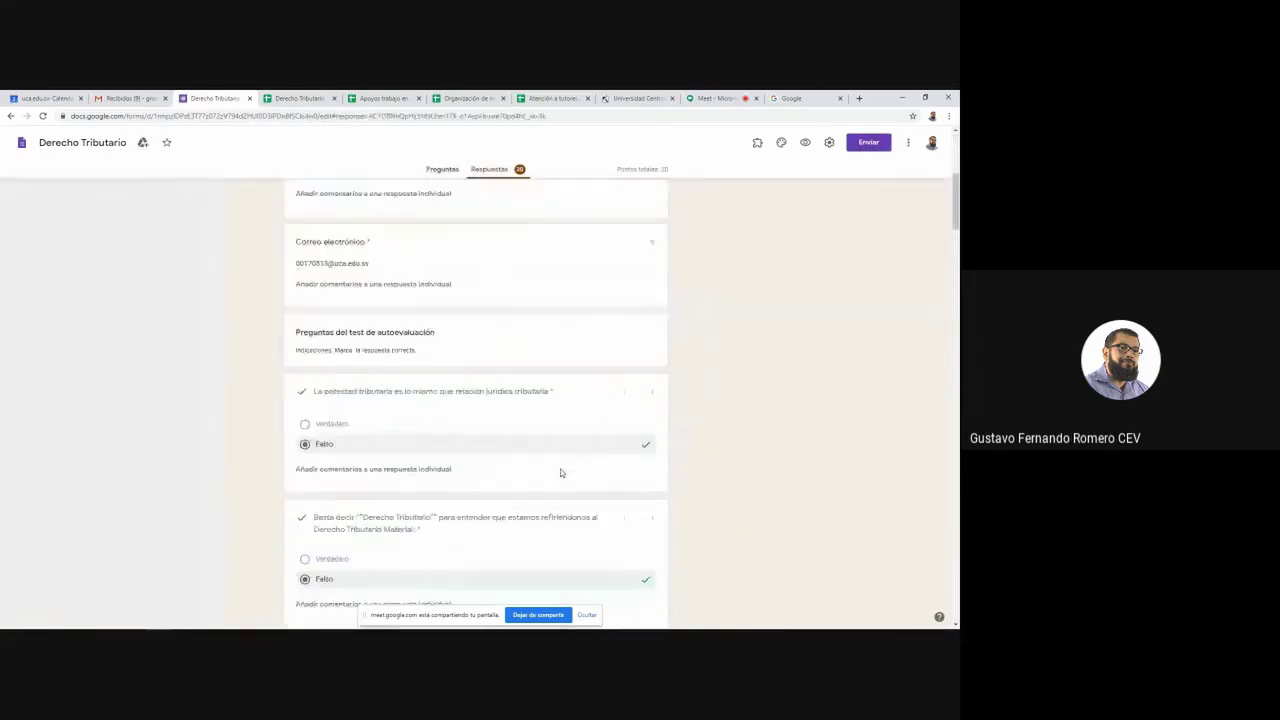
scroll(561, 473, down, 1)
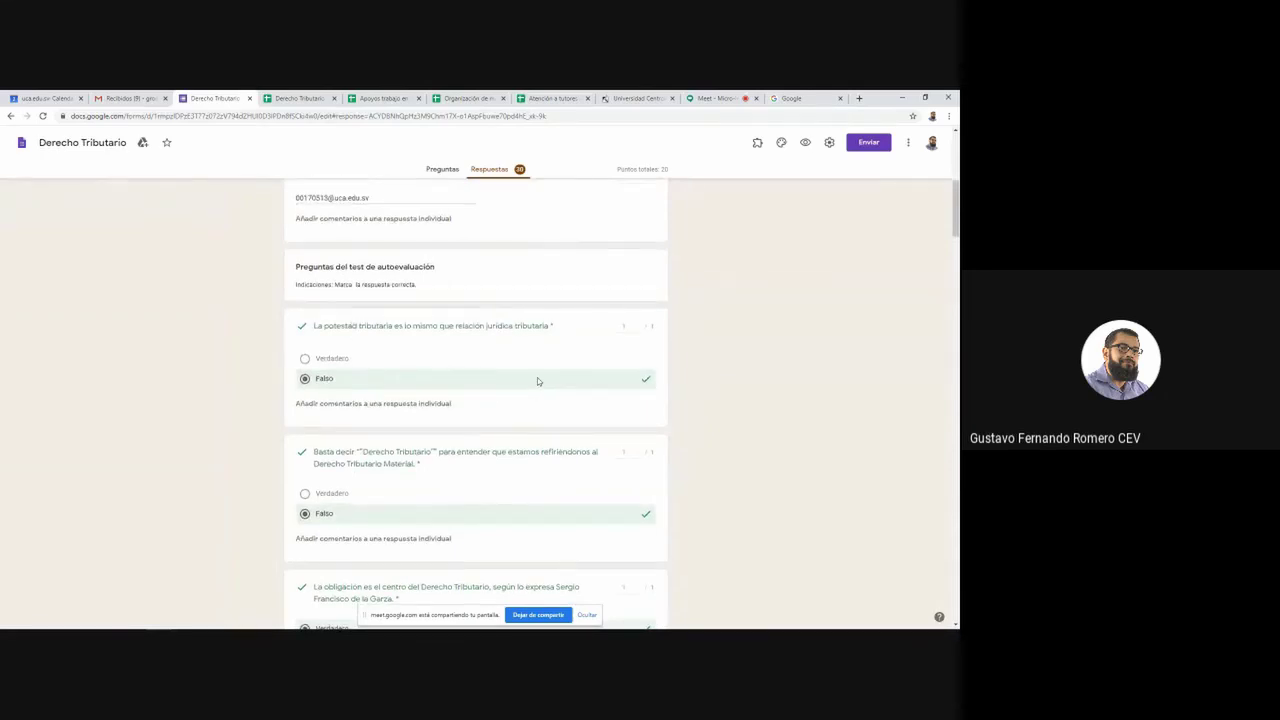
Try a score of 3 on the potestad tributaria question of the individual response and set it back to 1
click(628, 325)
text(1)
click(653, 326)
right_click(648, 331)
click(625, 327)
double_click(625, 326)
text(3)
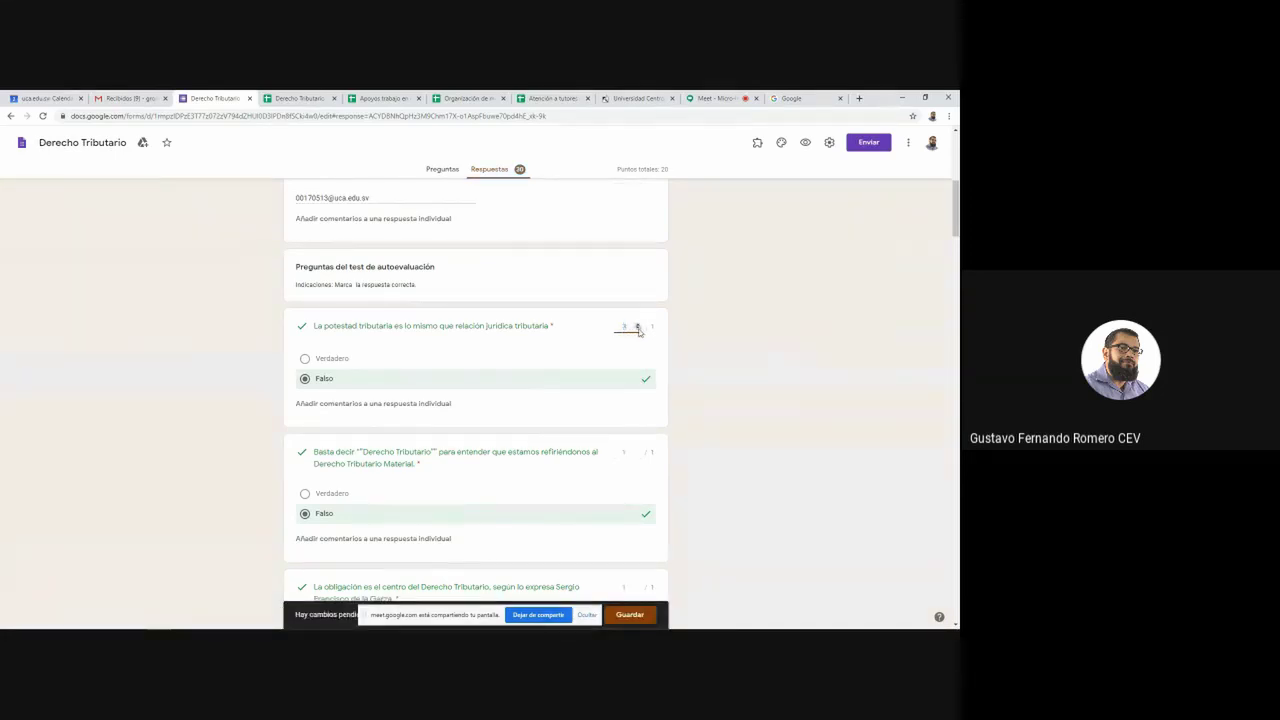
key(BackSpace)
text(1)
double_click(650, 328)
Leave Derecho Tributario without saving the pending score changes and open the Examen1 form from the list
right_click(20, 150)
click(13, 155)
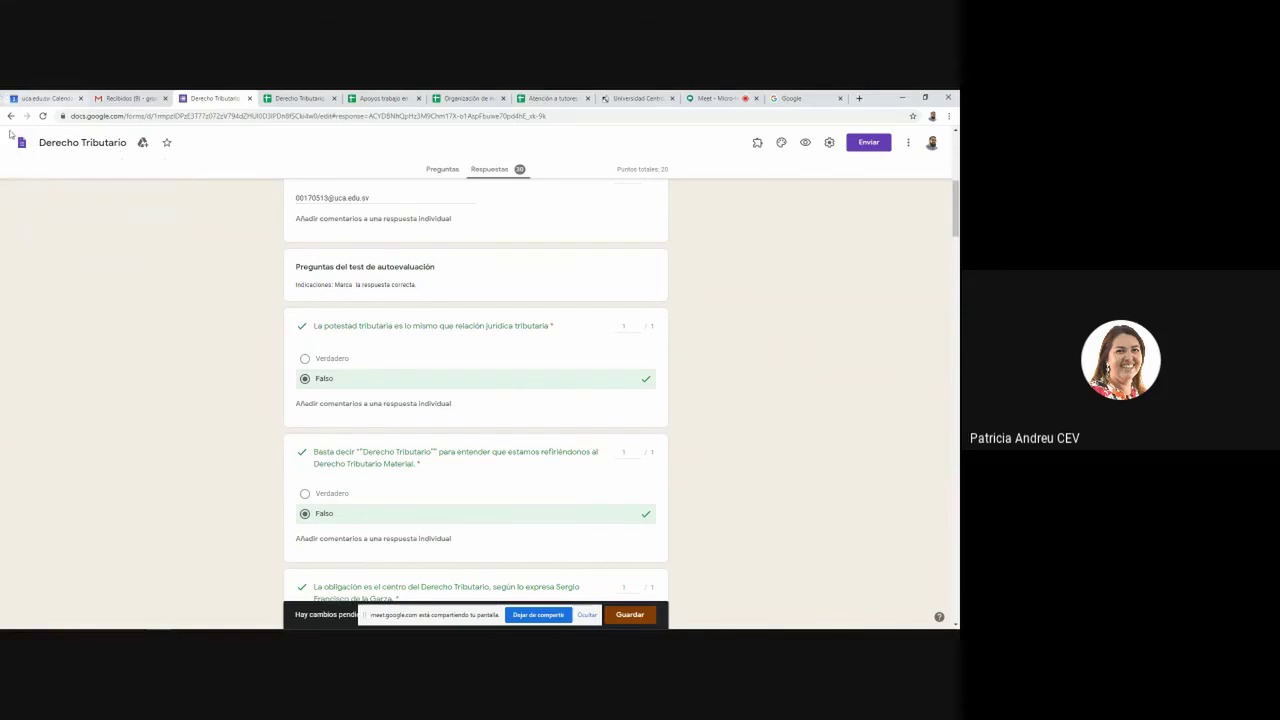
click(21, 142)
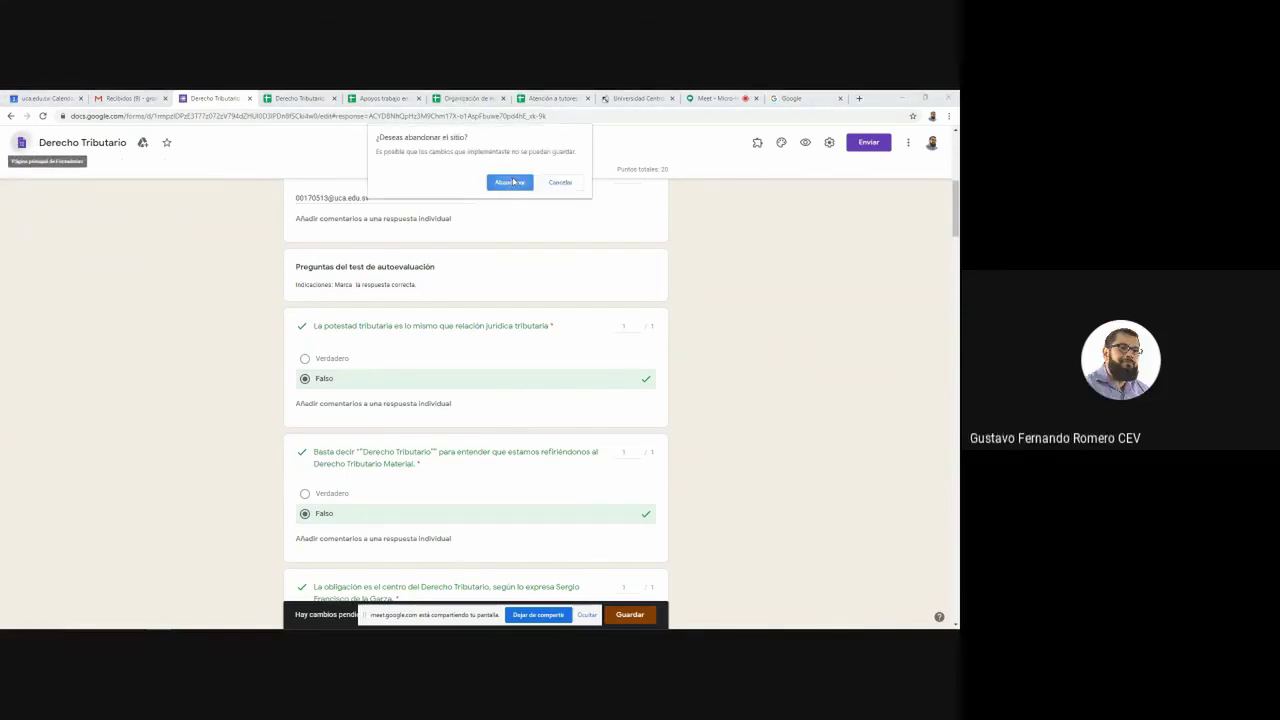
click(511, 182)
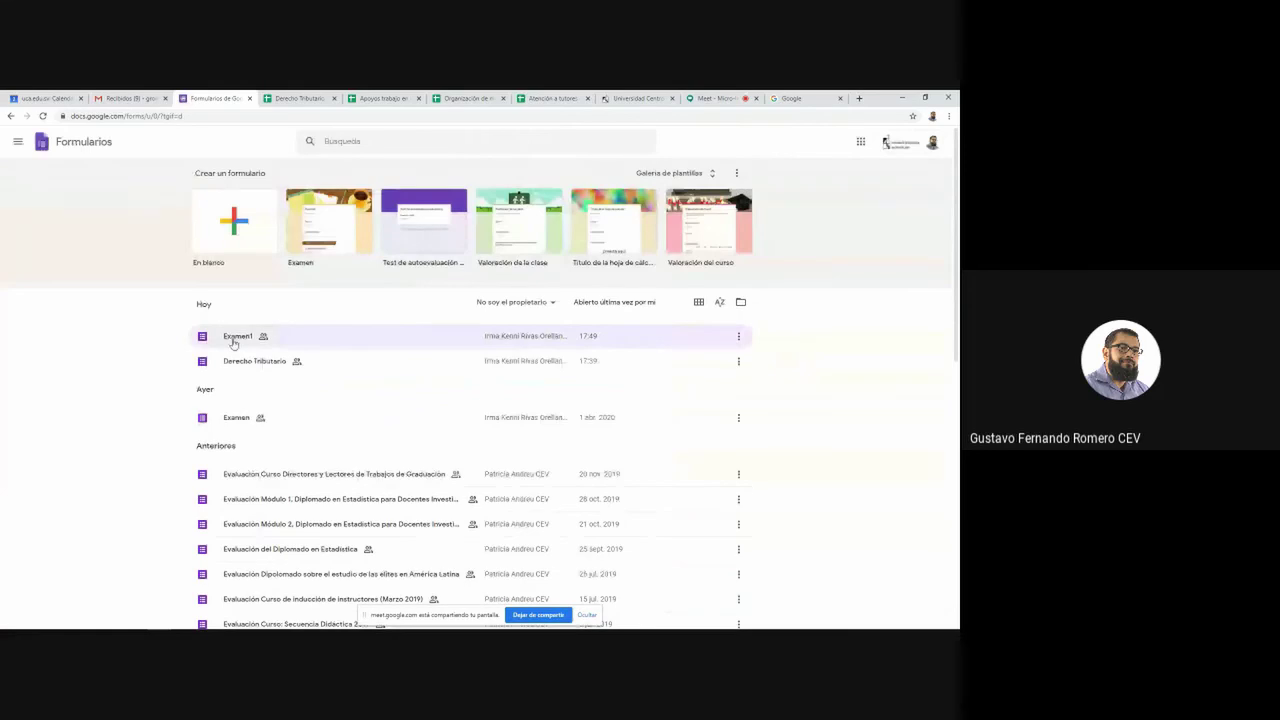
click(236, 337)
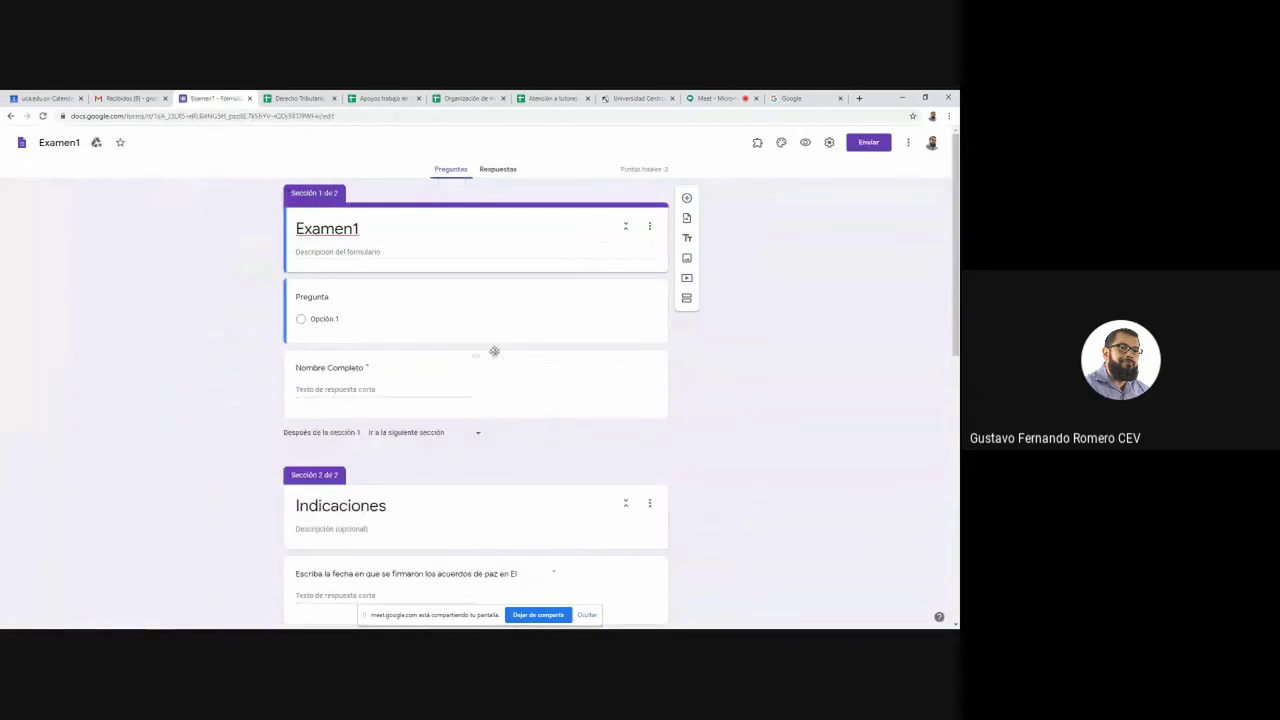
Try turning Convertir en un cuestionario off and on again in Examen1's settings, and cancel the dialog
click(829, 144)
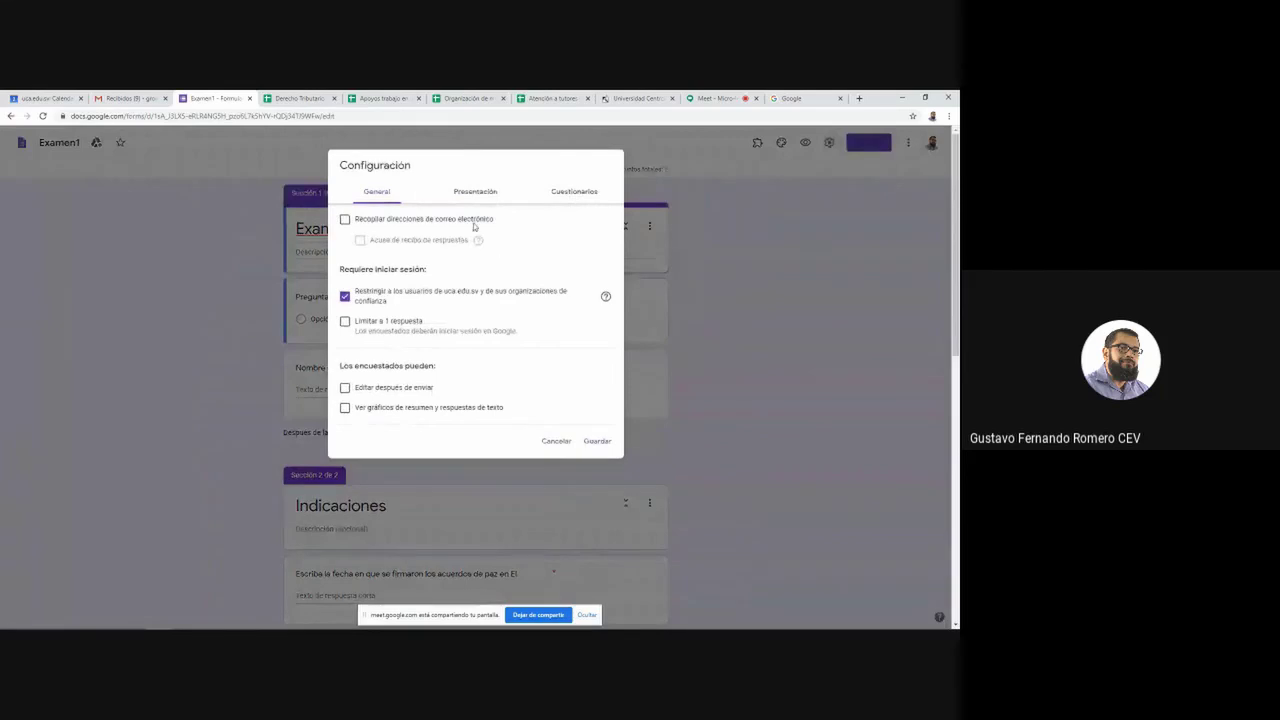
click(572, 190)
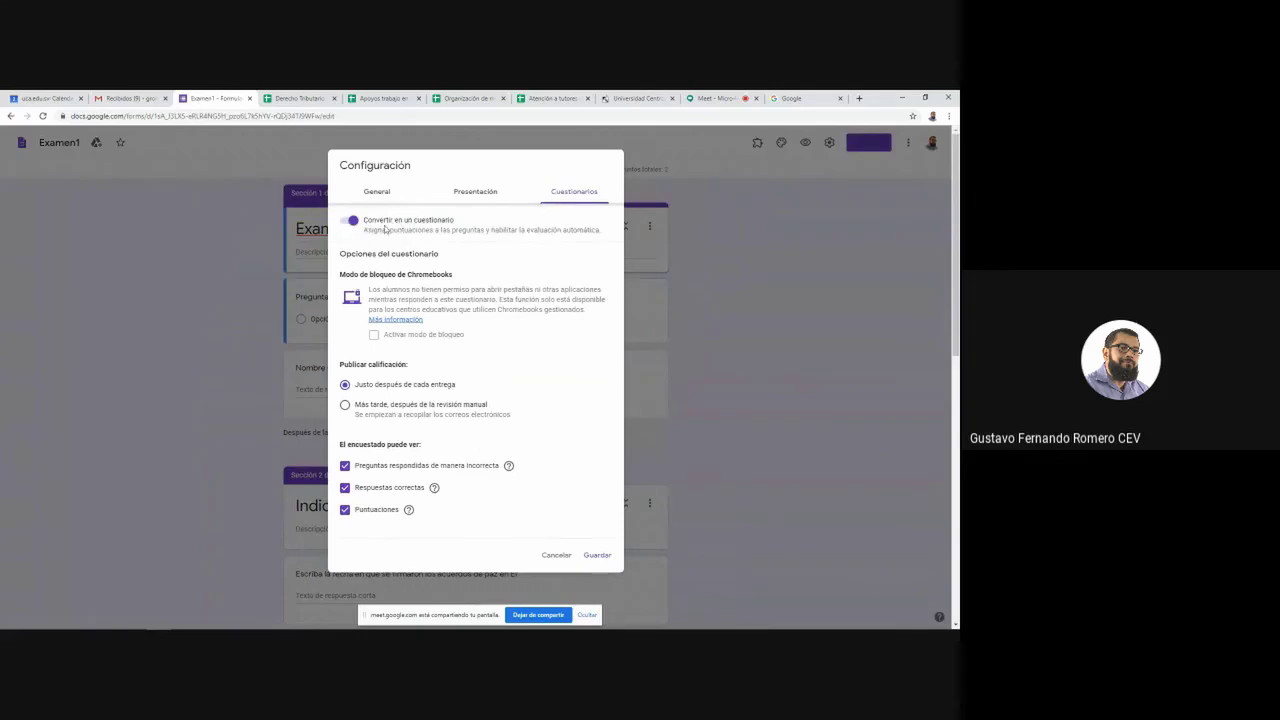
click(346, 222)
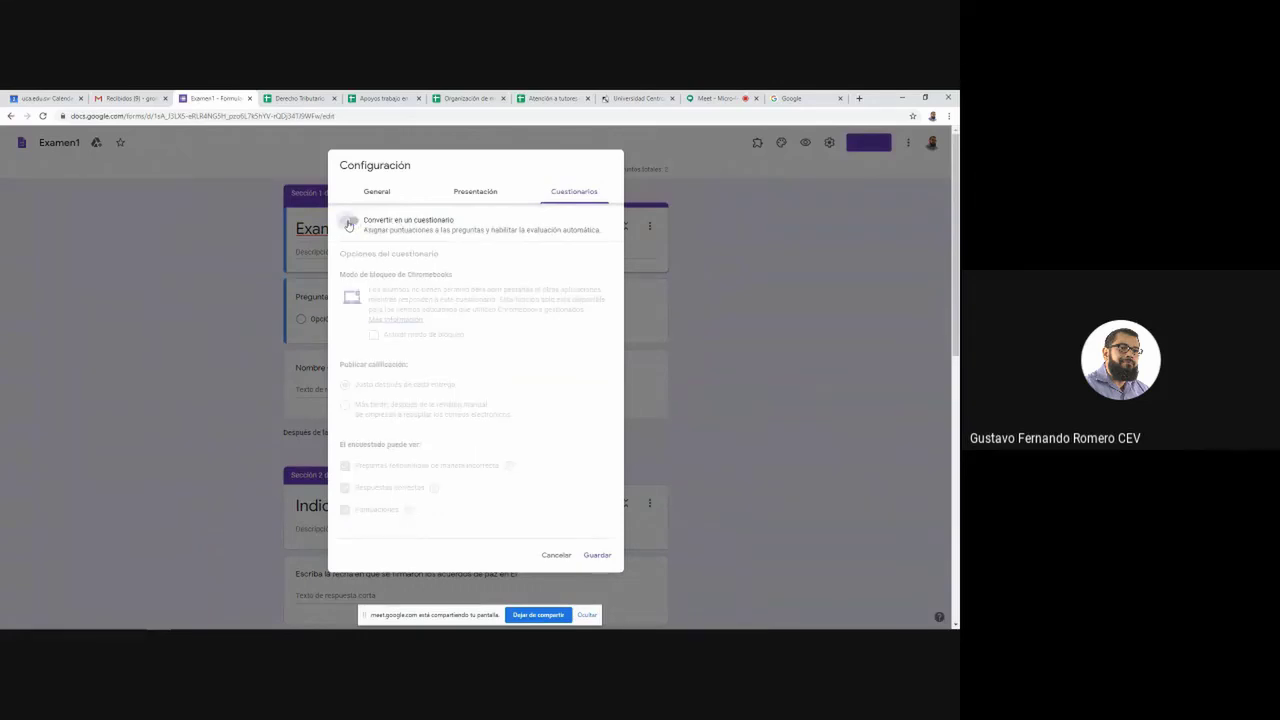
click(347, 222)
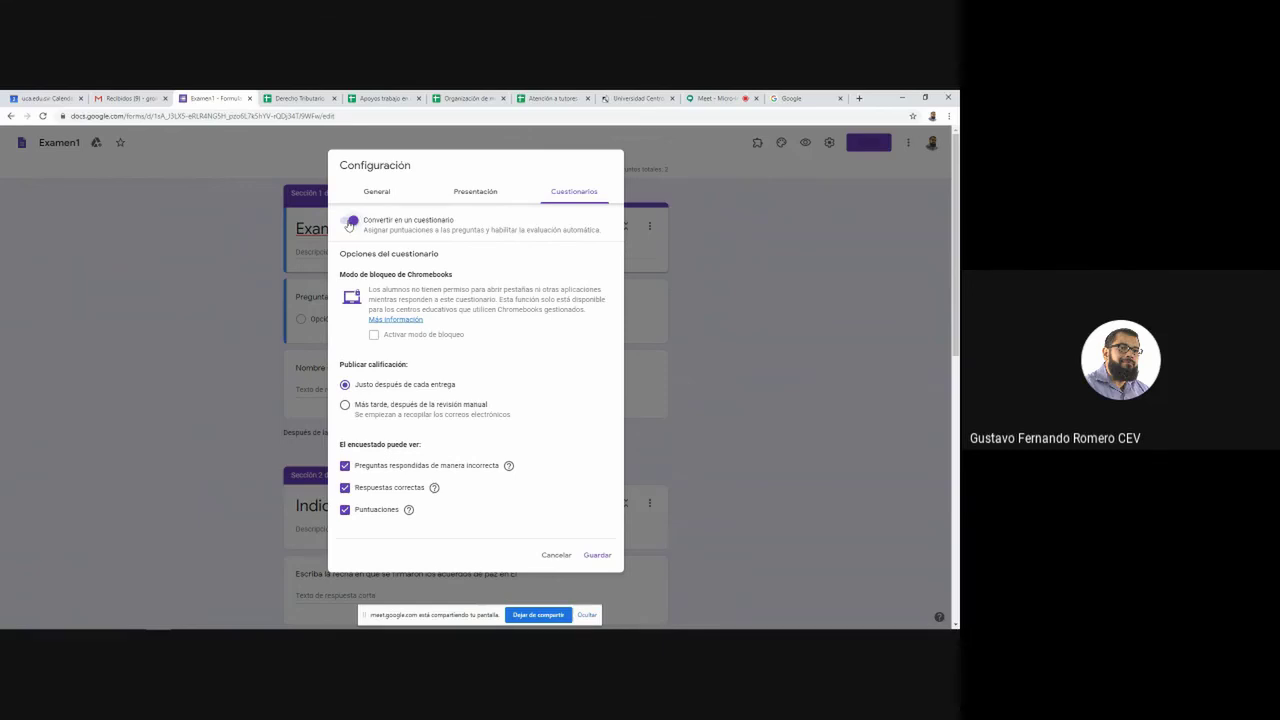
click(556, 556)
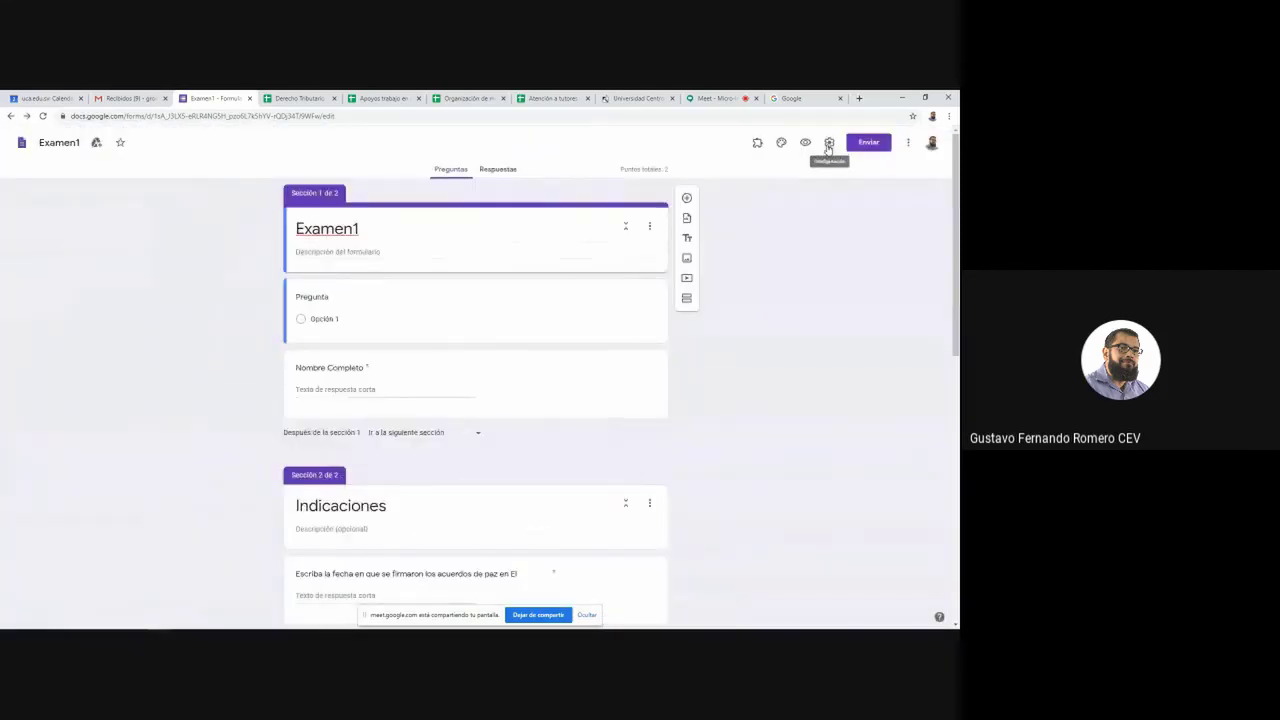
Review Examen1's quiz settings for publishing grades and what respondents can see, and close them without saving
click(828, 143)
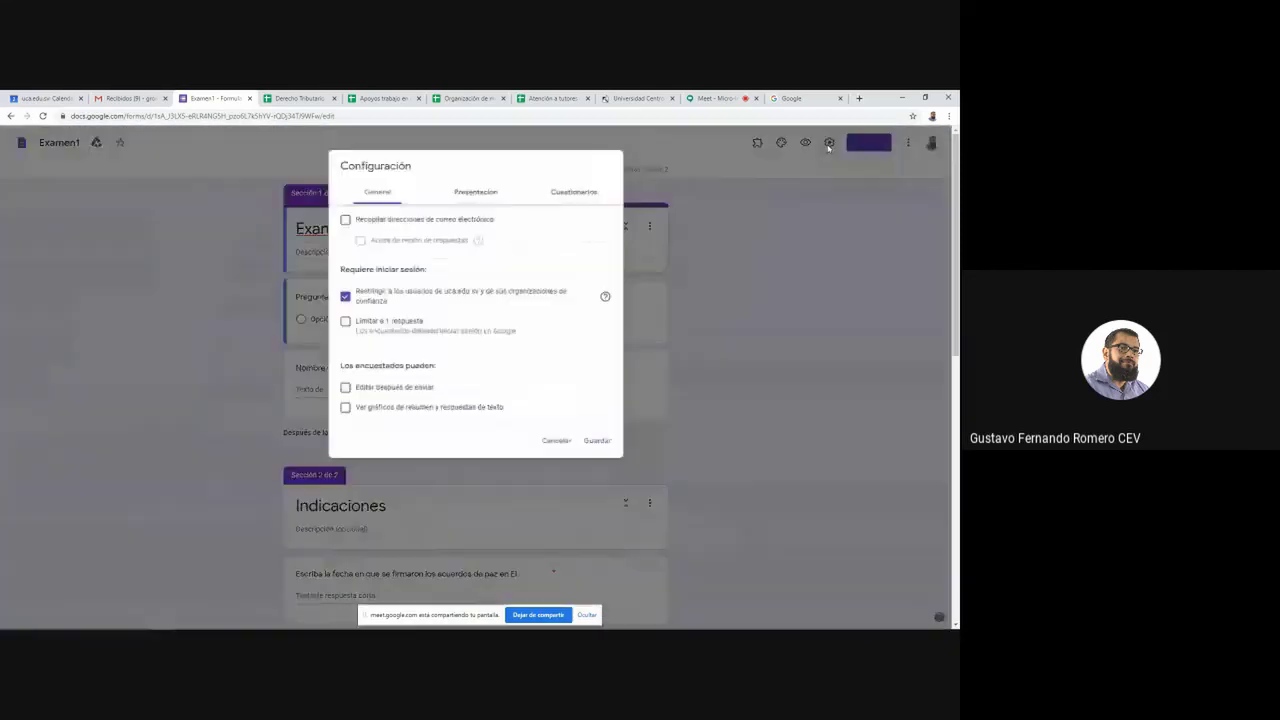
click(575, 193)
click(391, 224)
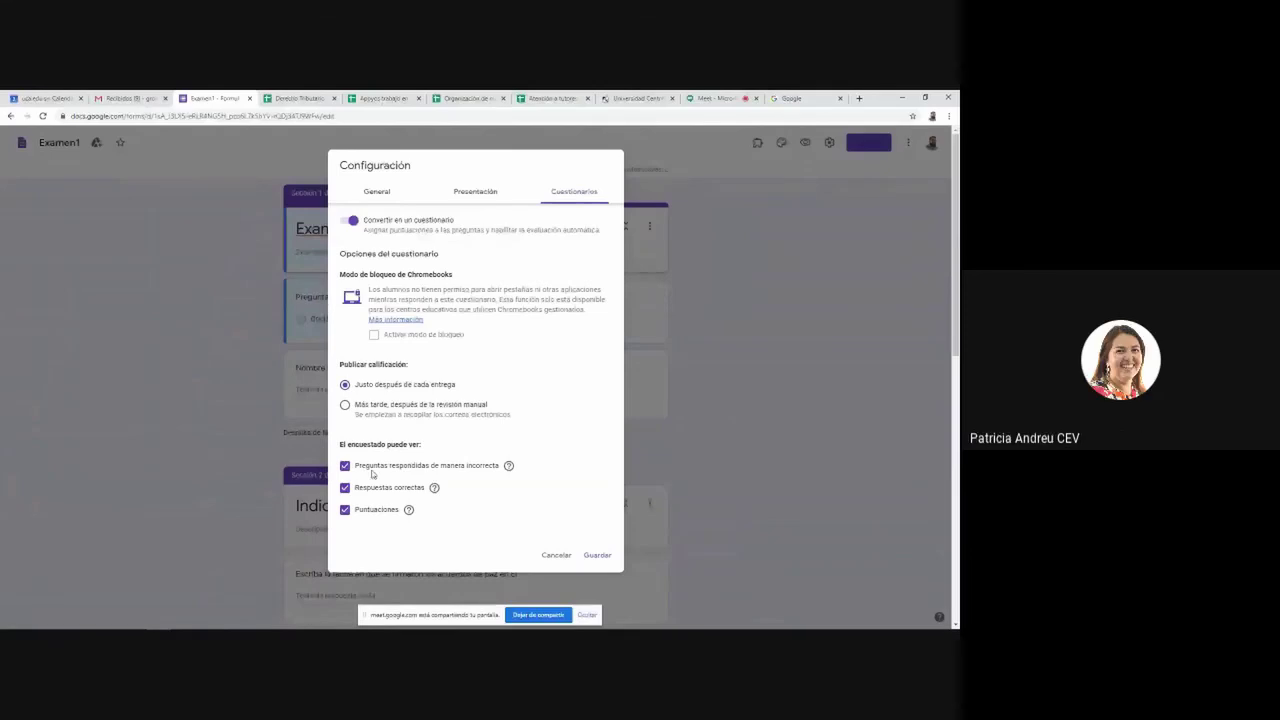
click(556, 556)
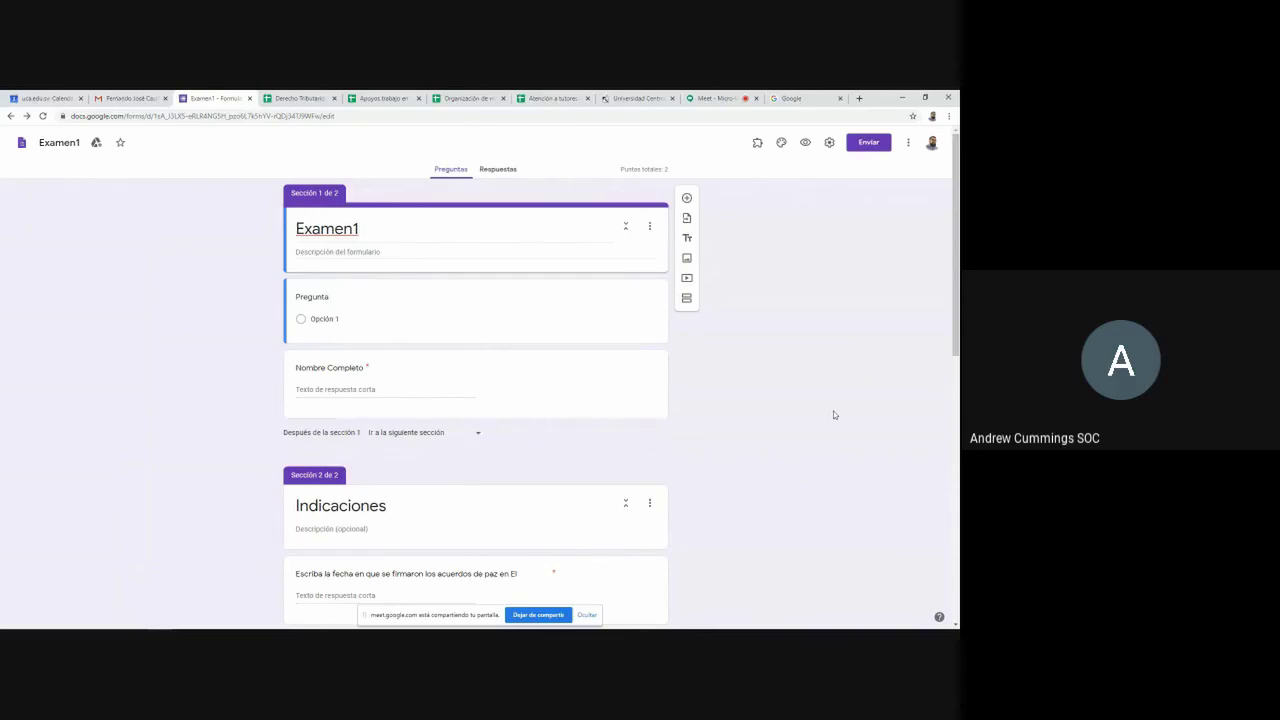
In the answer key of the equation question, mark X=1 as the correct answer and set 2 points
scroll(834, 414, down, 1)
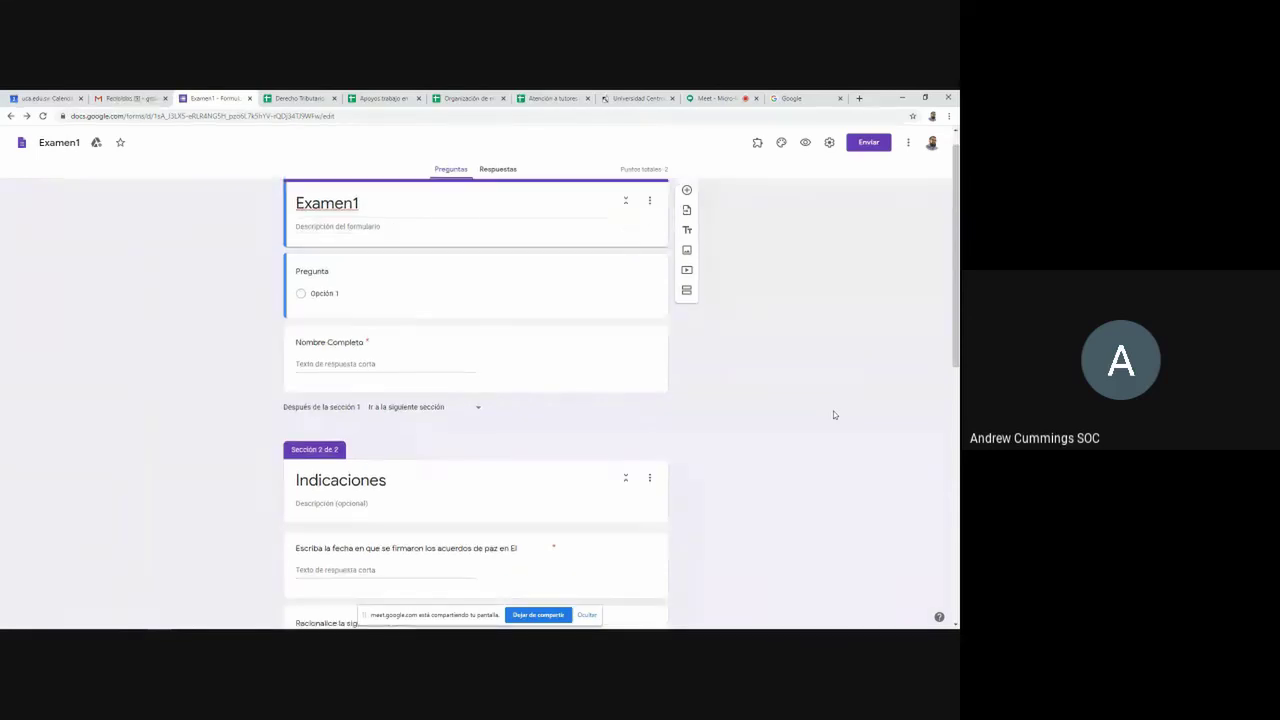
scroll(834, 414, down, 3)
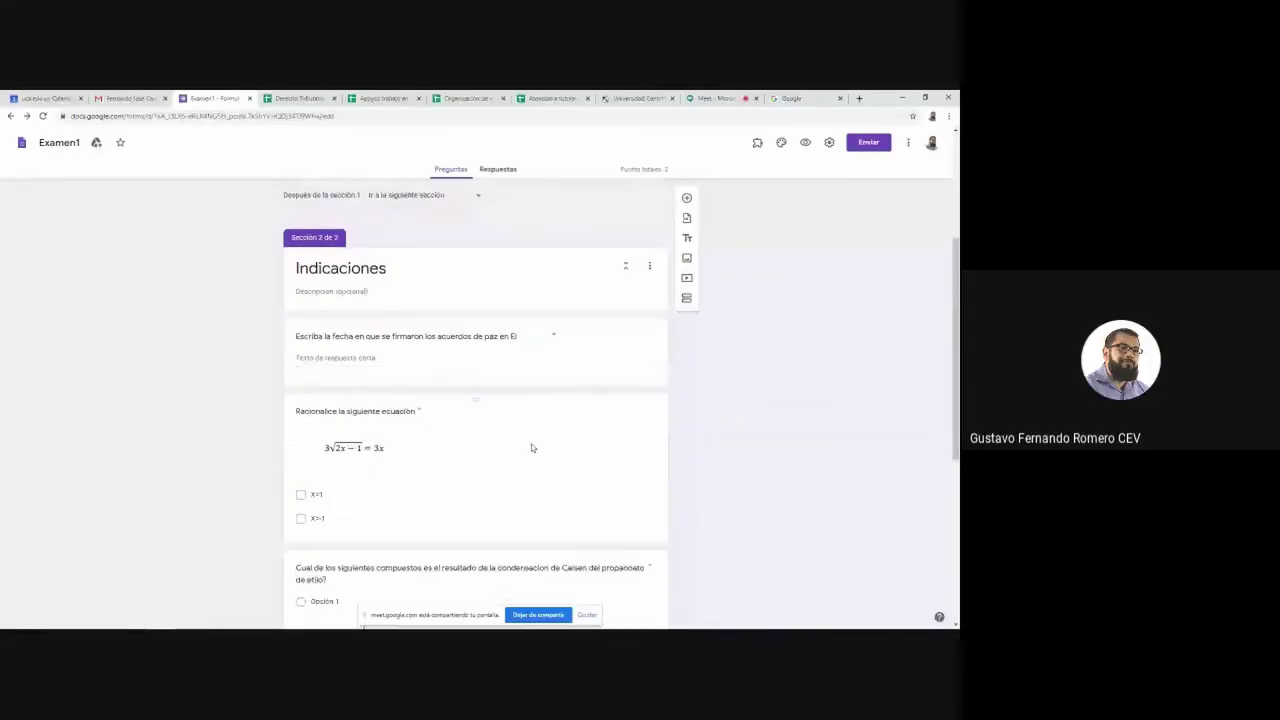
click(532, 448)
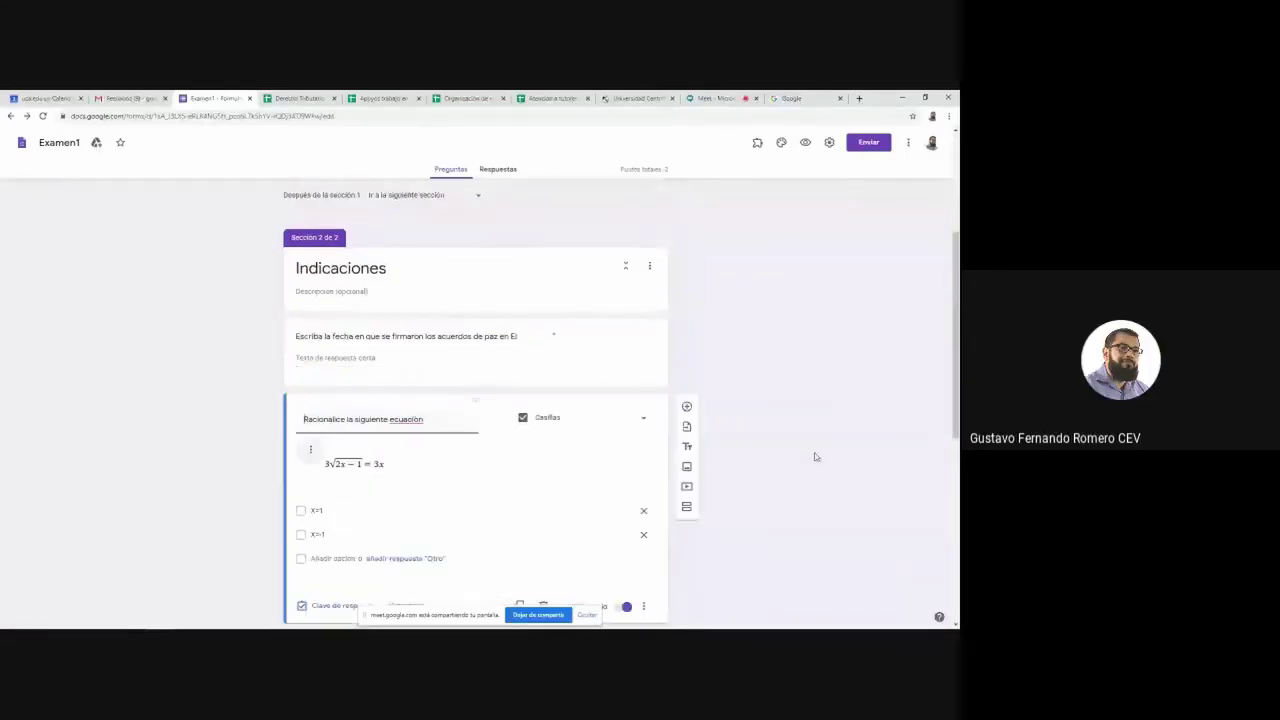
scroll(647, 436, down, 1)
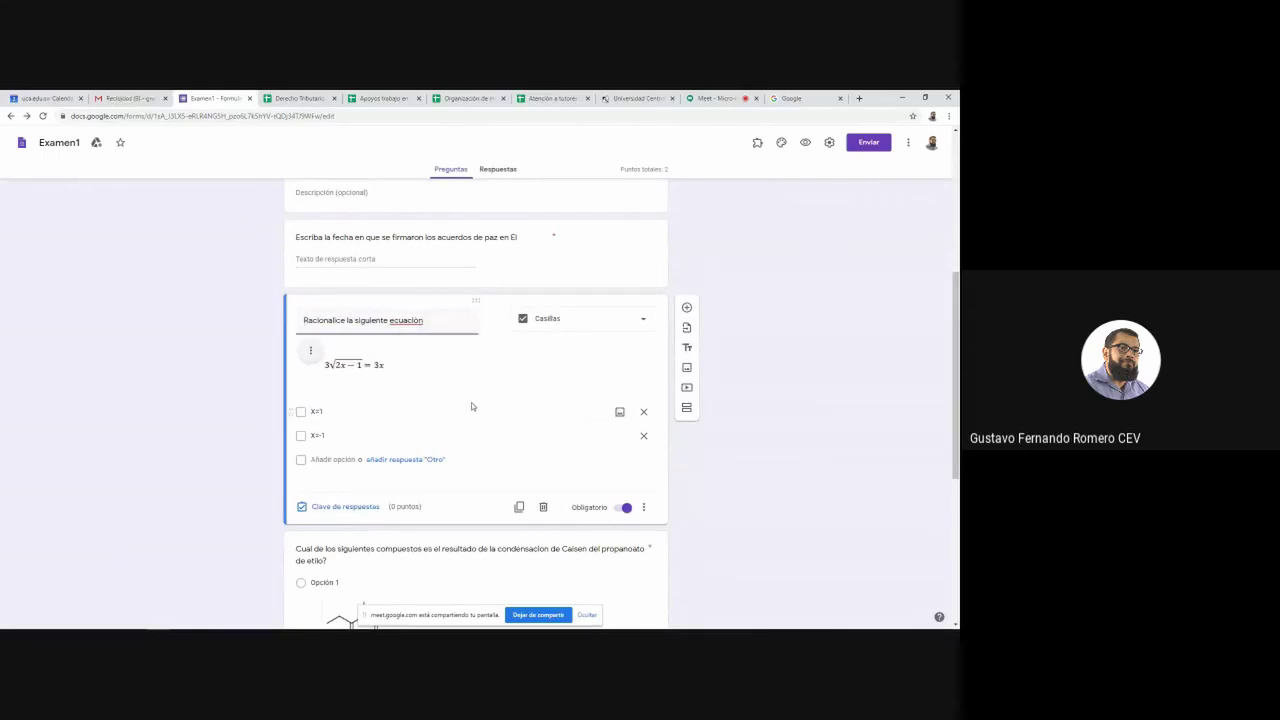
scroll(471, 402, down, 1)
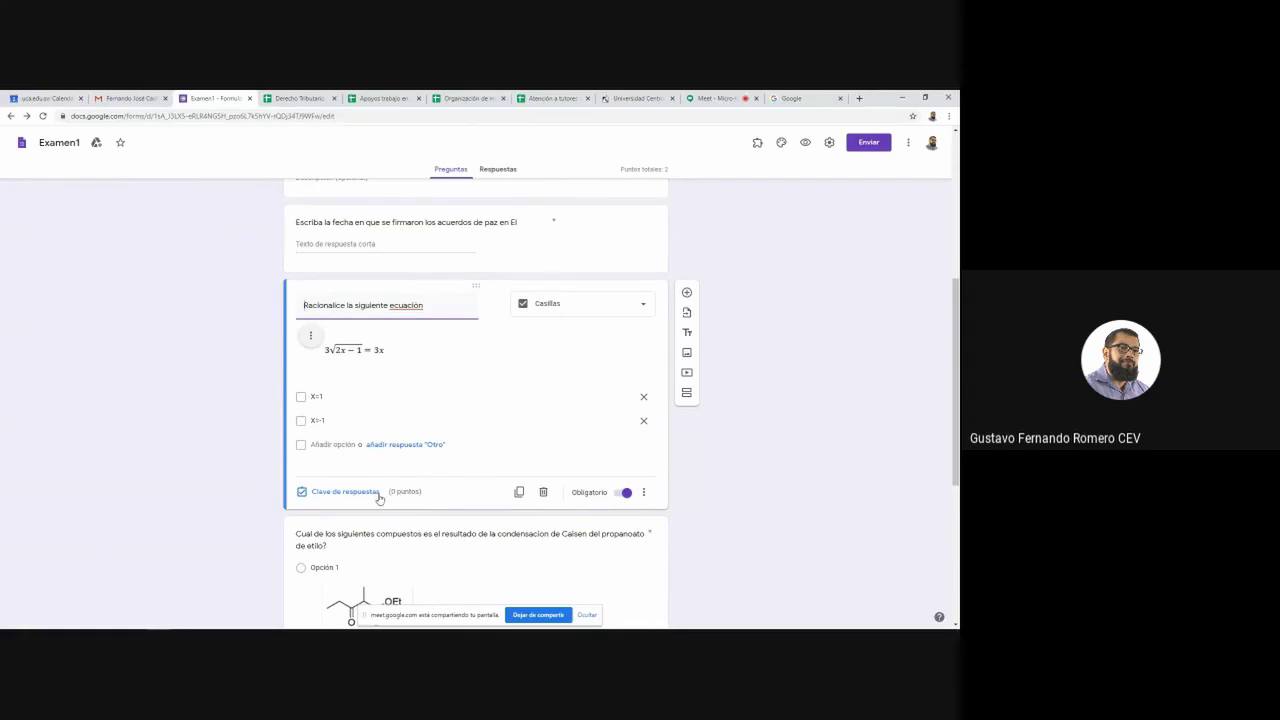
click(366, 494)
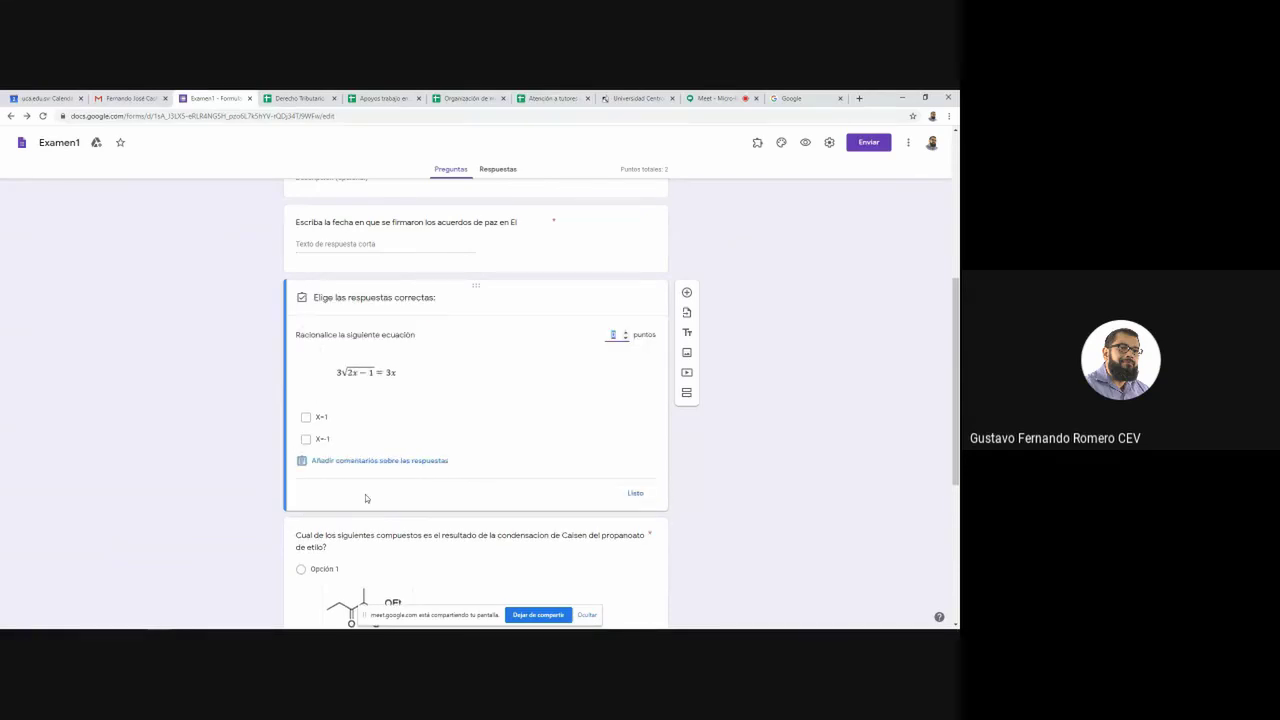
click(306, 418)
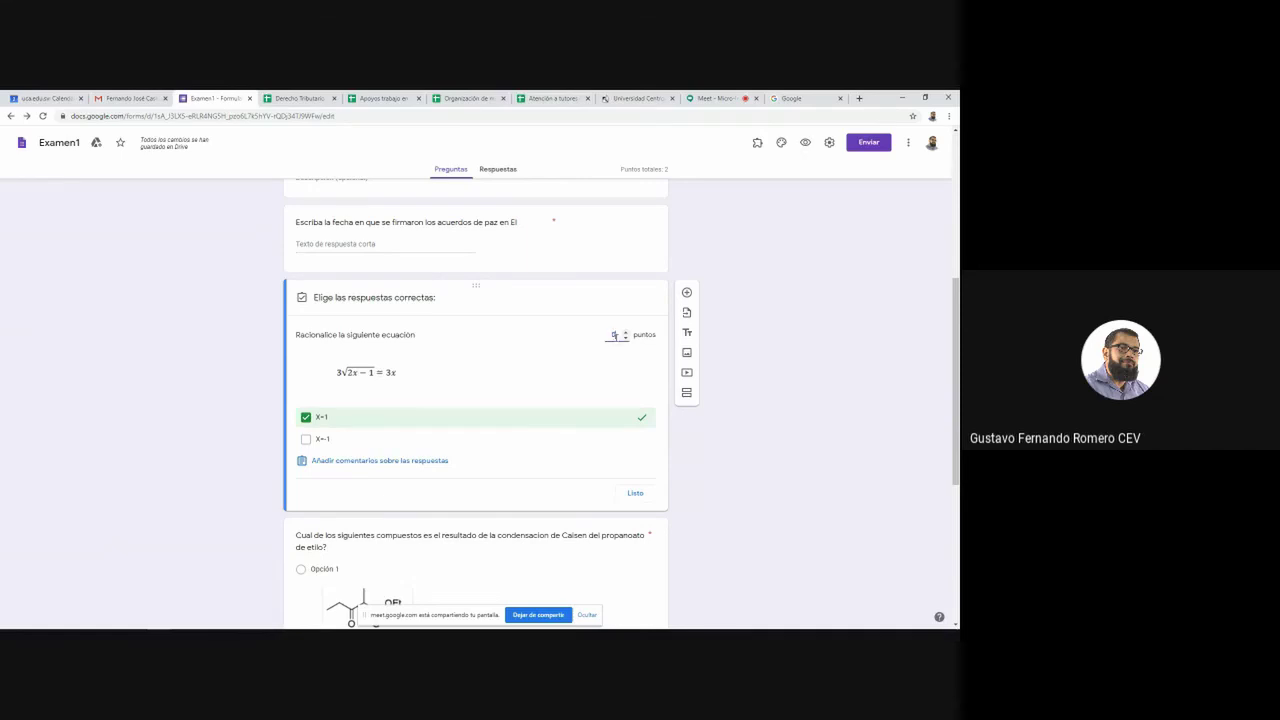
text(3)
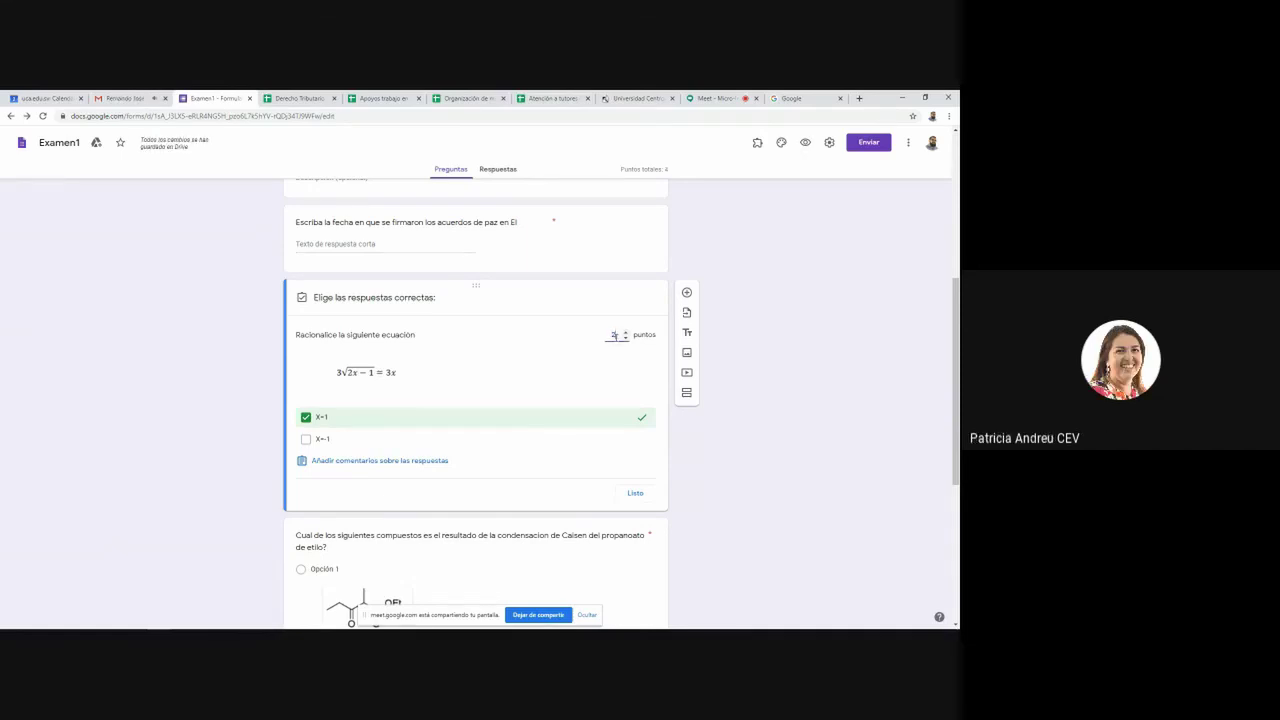
Look at the comment options for incorrect and correct answers, cancel them and finish the equation question's answer key
click(437, 465)
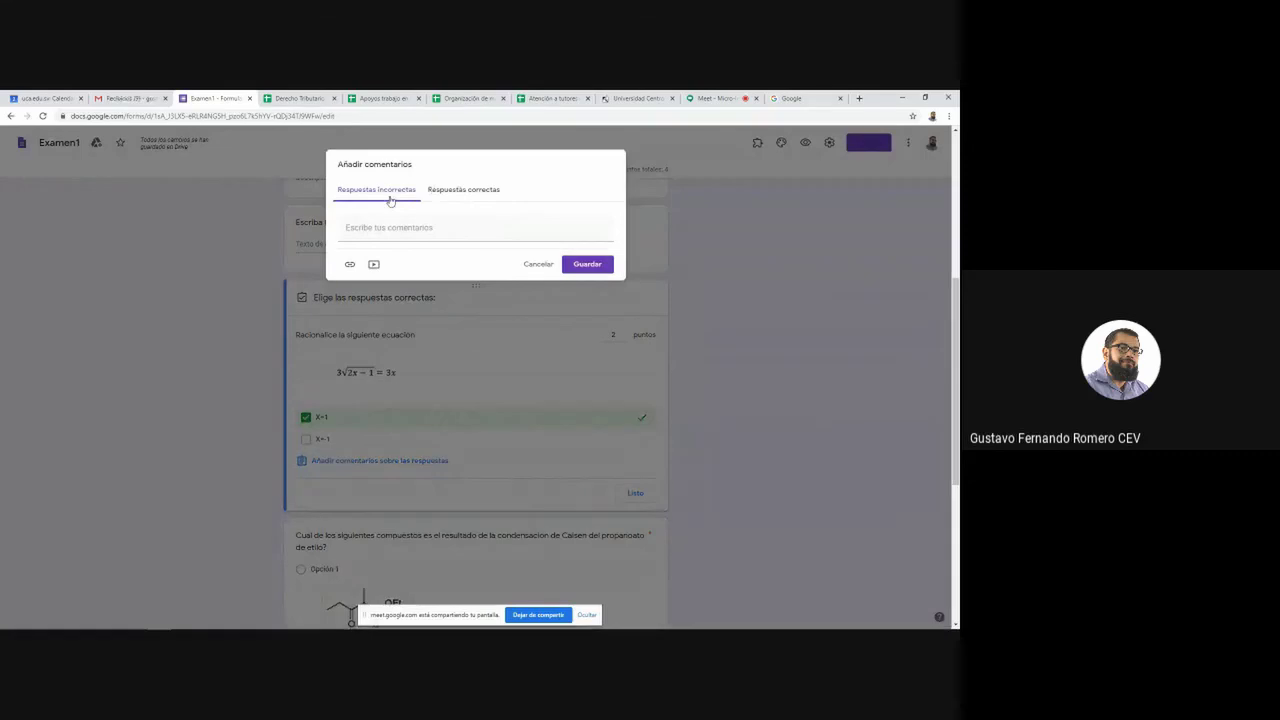
click(466, 190)
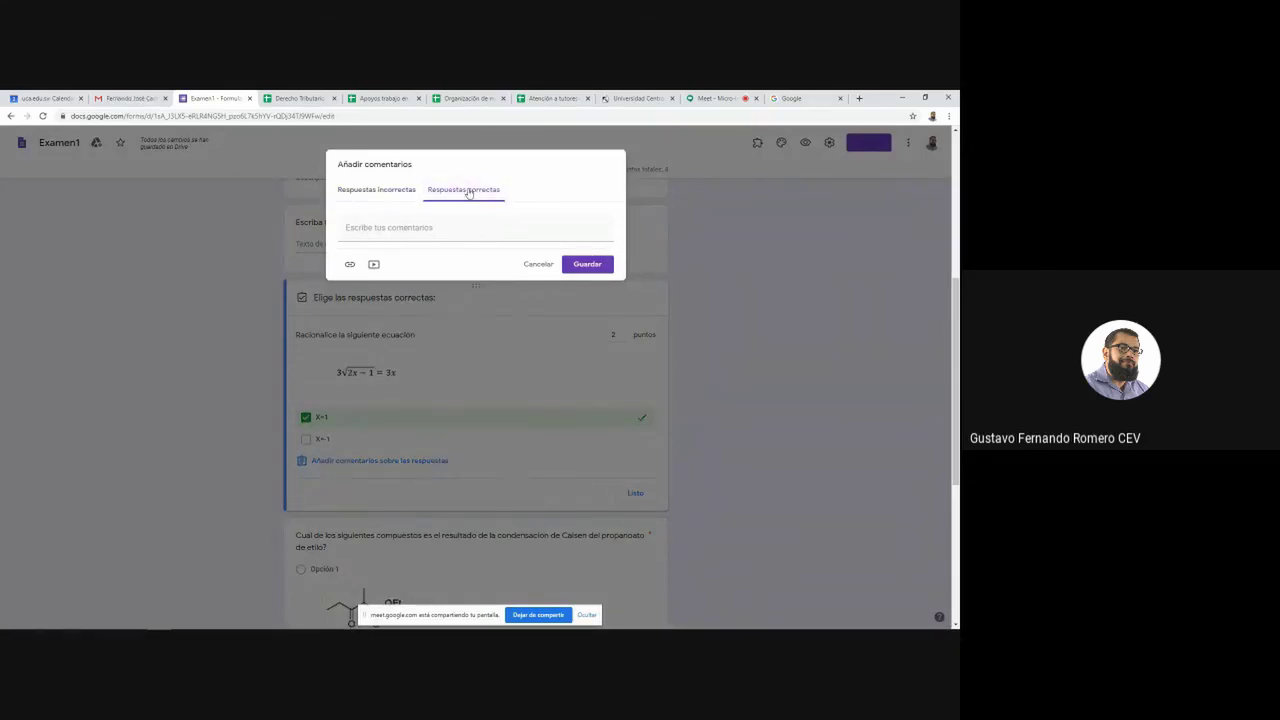
click(528, 265)
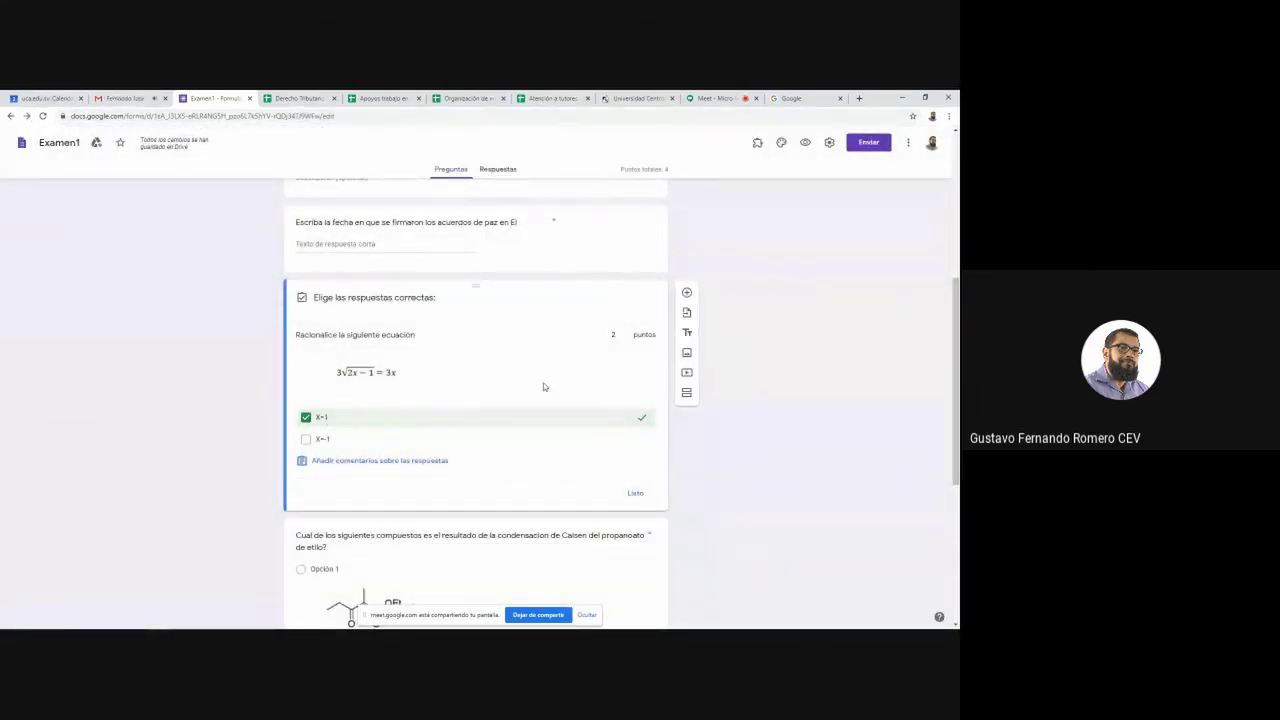
click(635, 495)
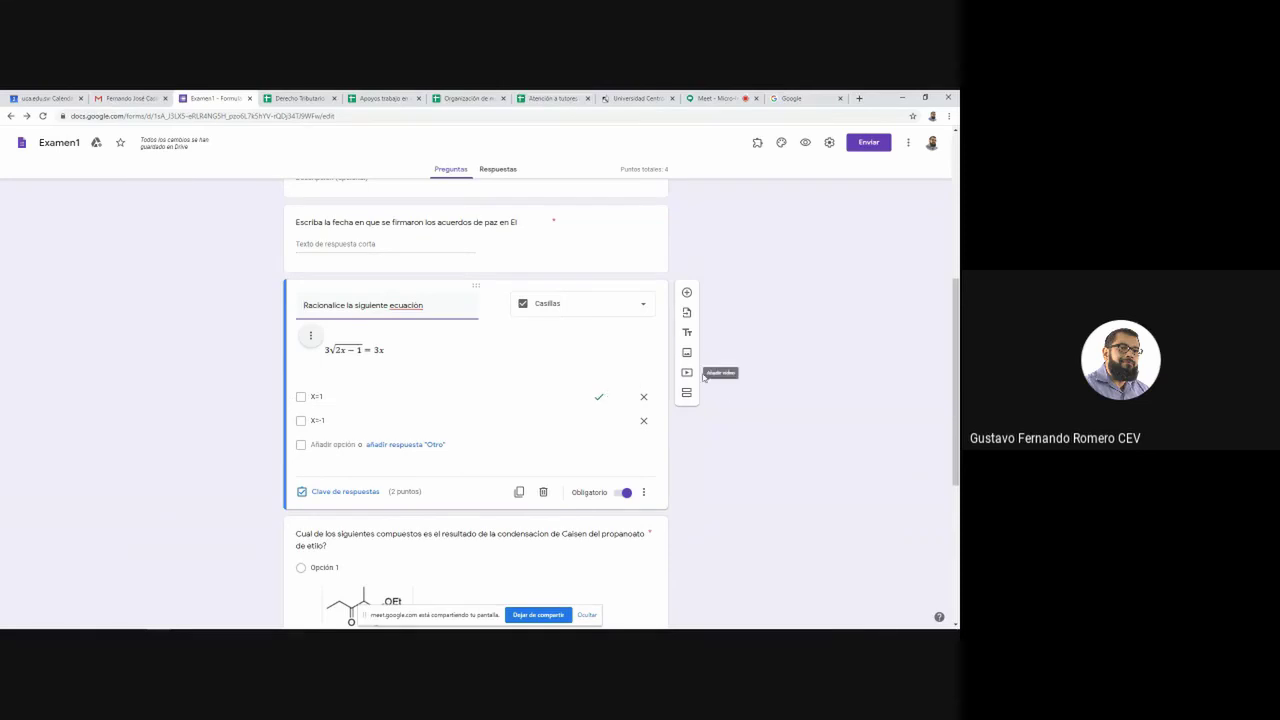
Examine the multiple-choice question on the propanoato de etilo condensation and its four compound image options
scroll(520, 500, down, 1)
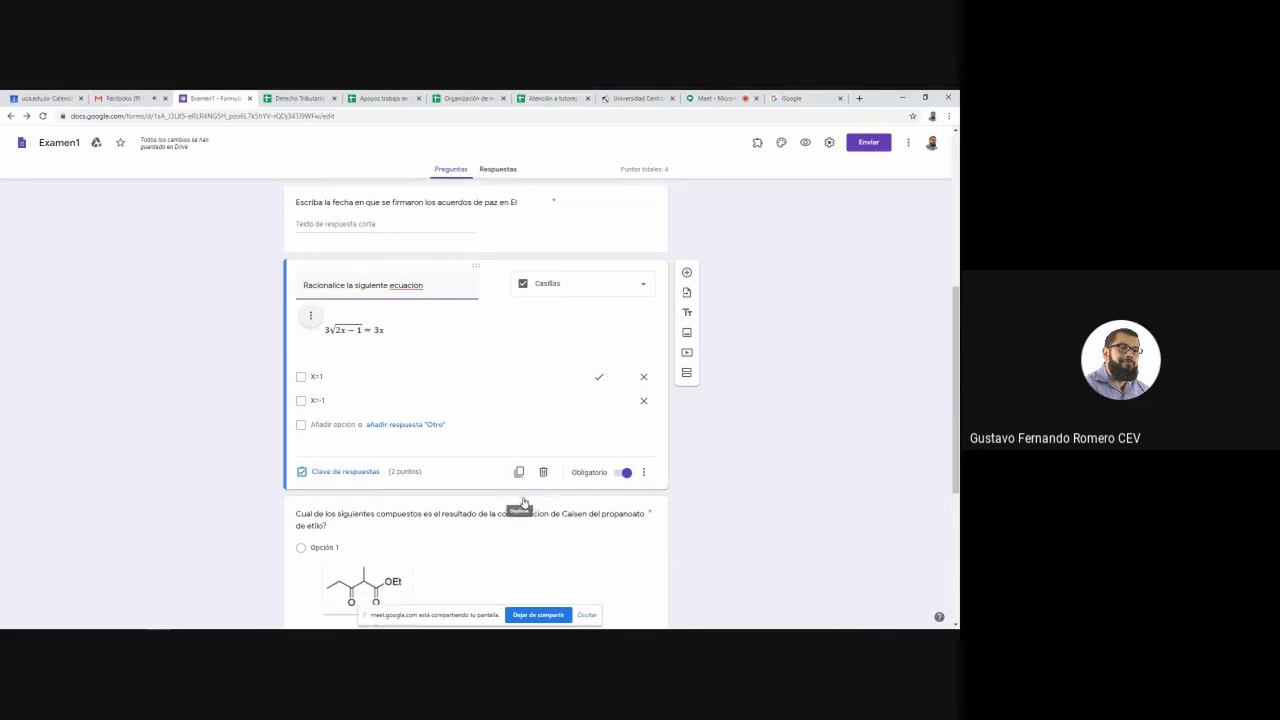
scroll(523, 498, down, 2)
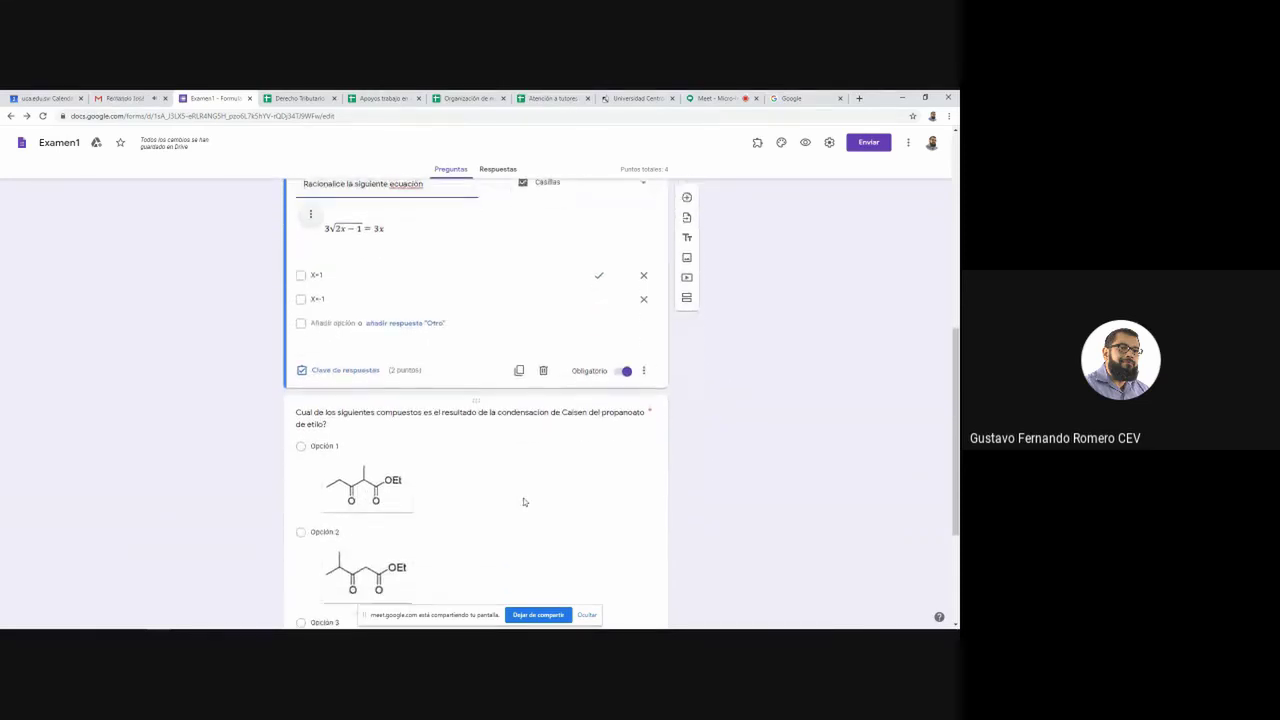
scroll(523, 502, down, 3)
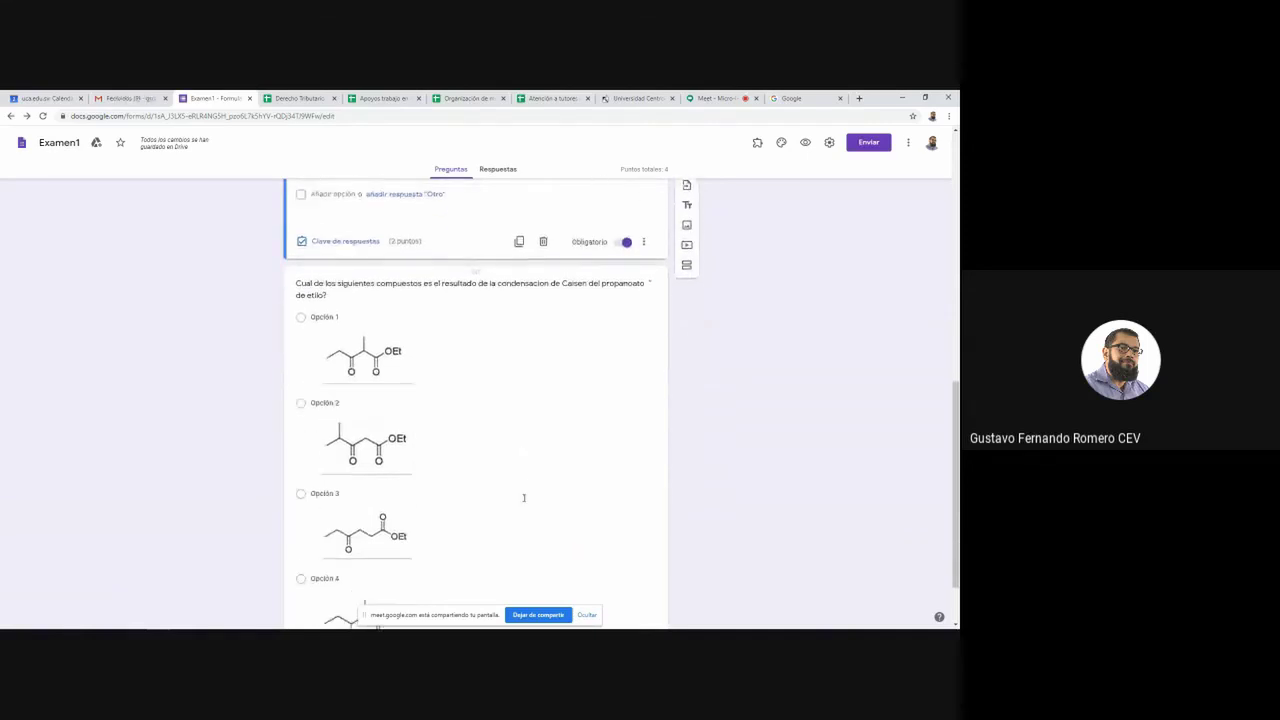
scroll(523, 502, down, 1)
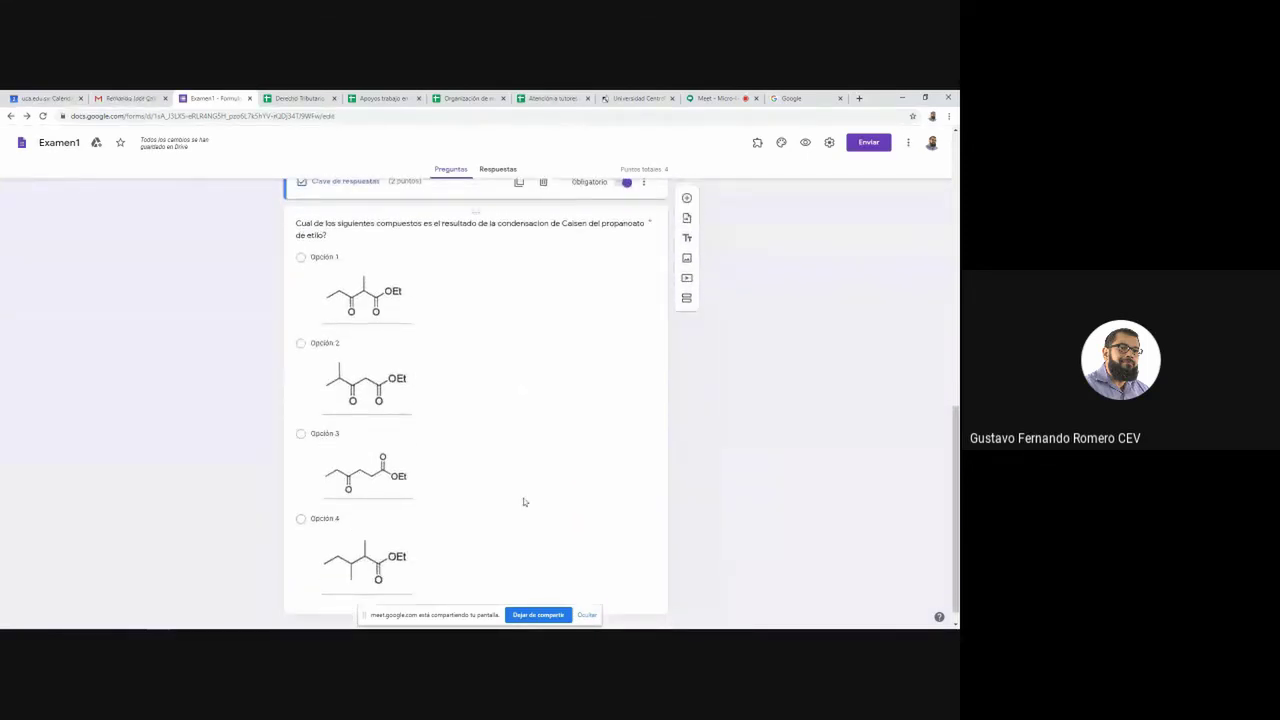
scroll(523, 502, up, 1)
scroll(523, 502, up, 3)
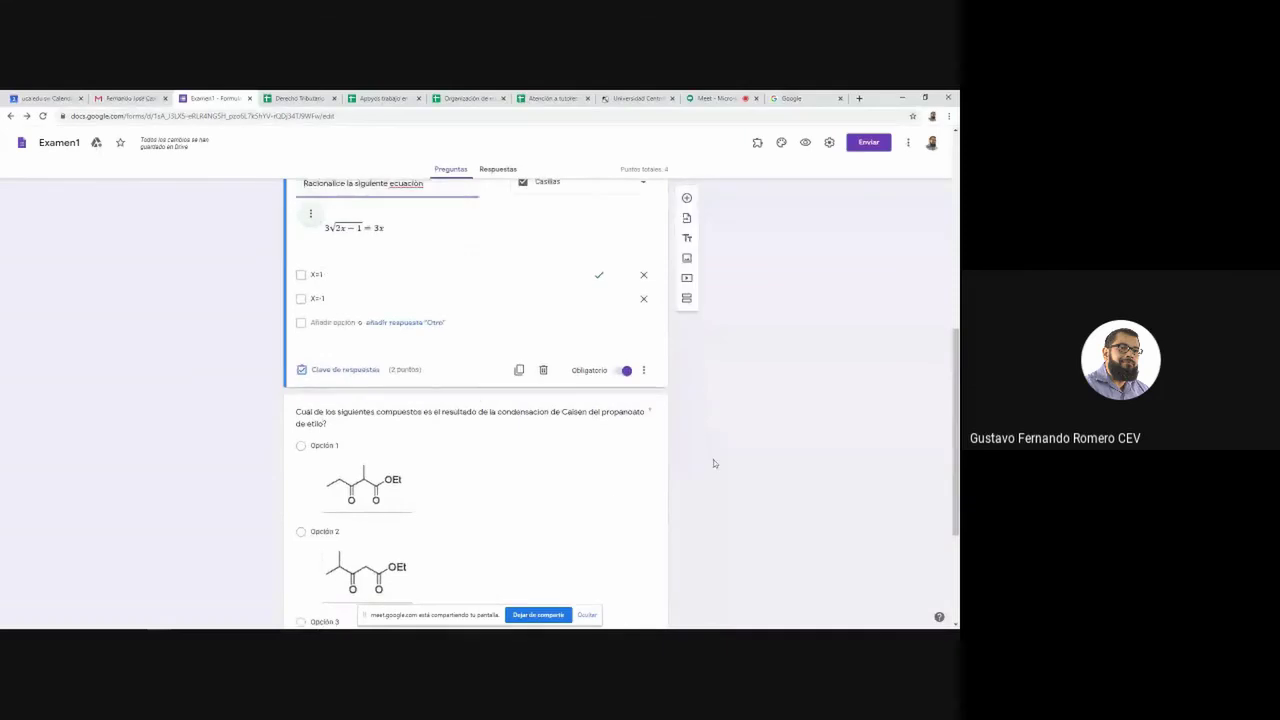